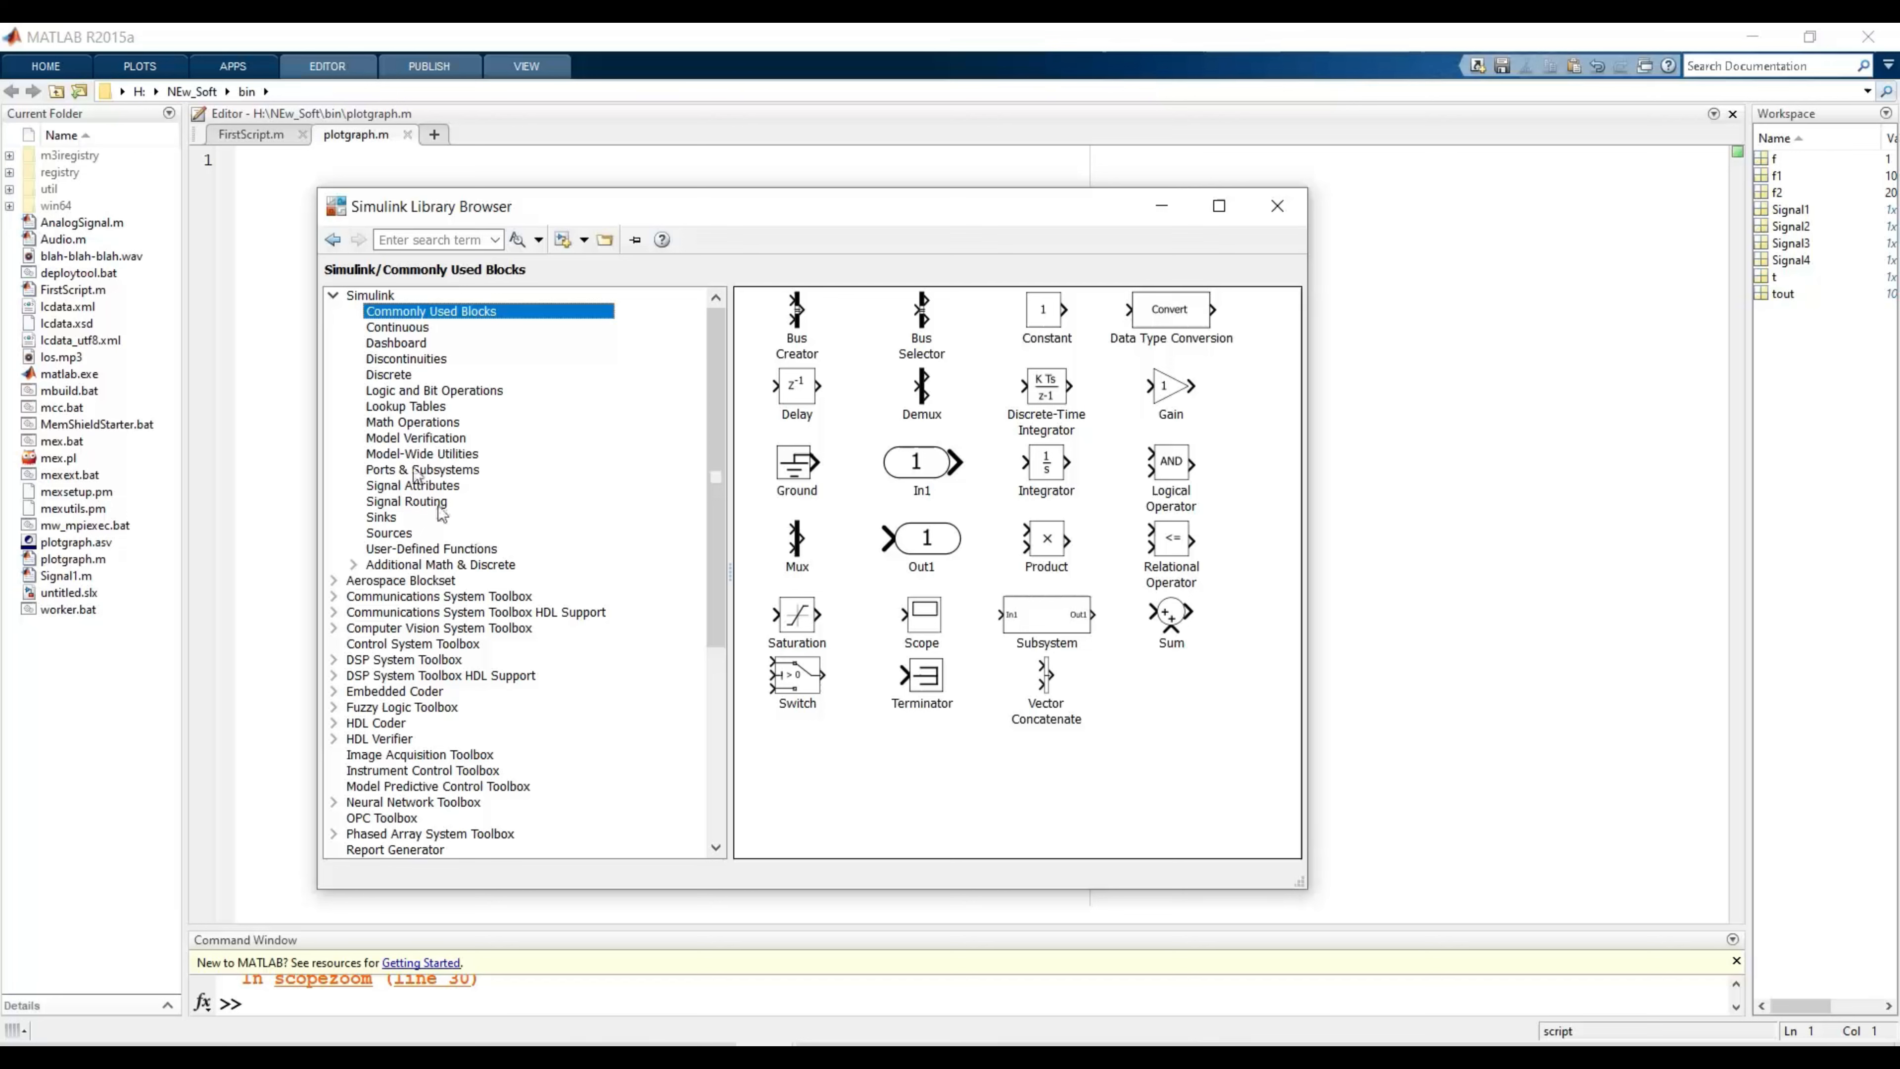
- Add a Sine Wave block from the Sources library to a new model and place it near the canvas's upper-left corner
click(389, 533)
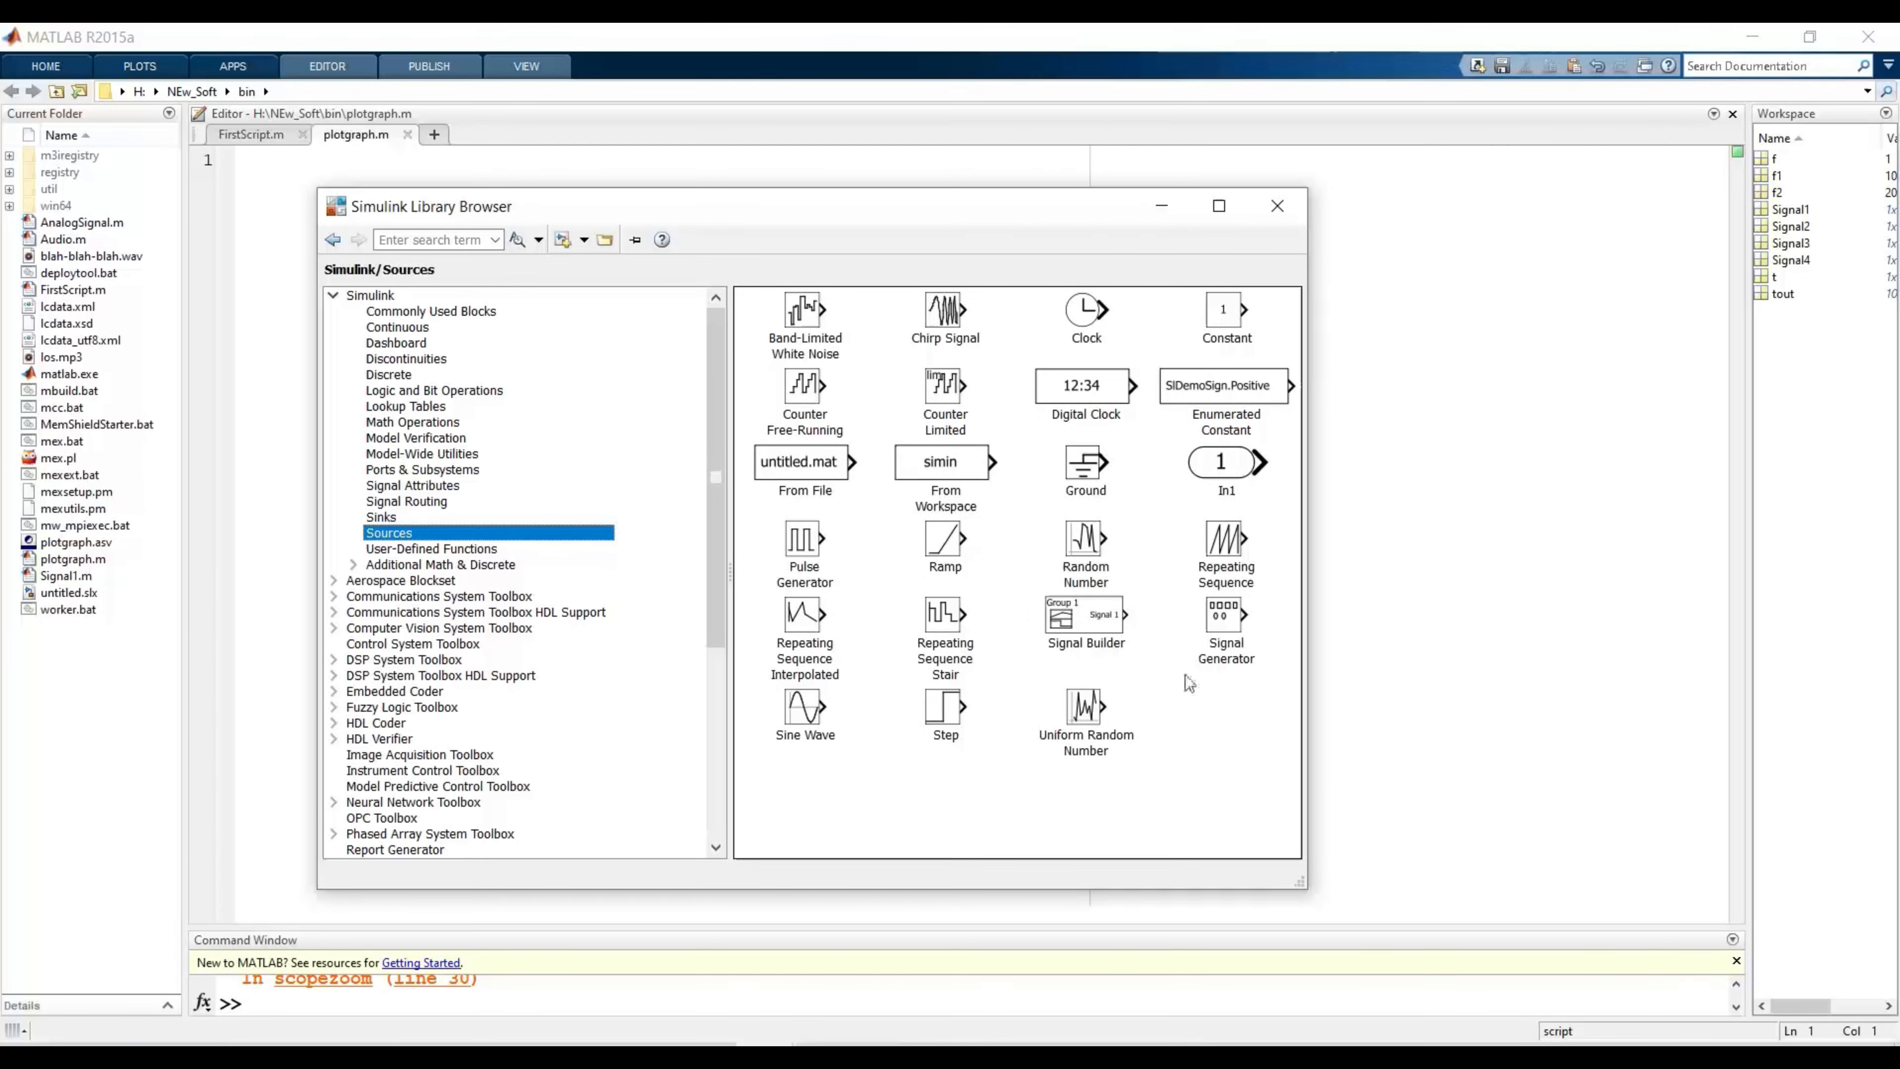
click(802, 715)
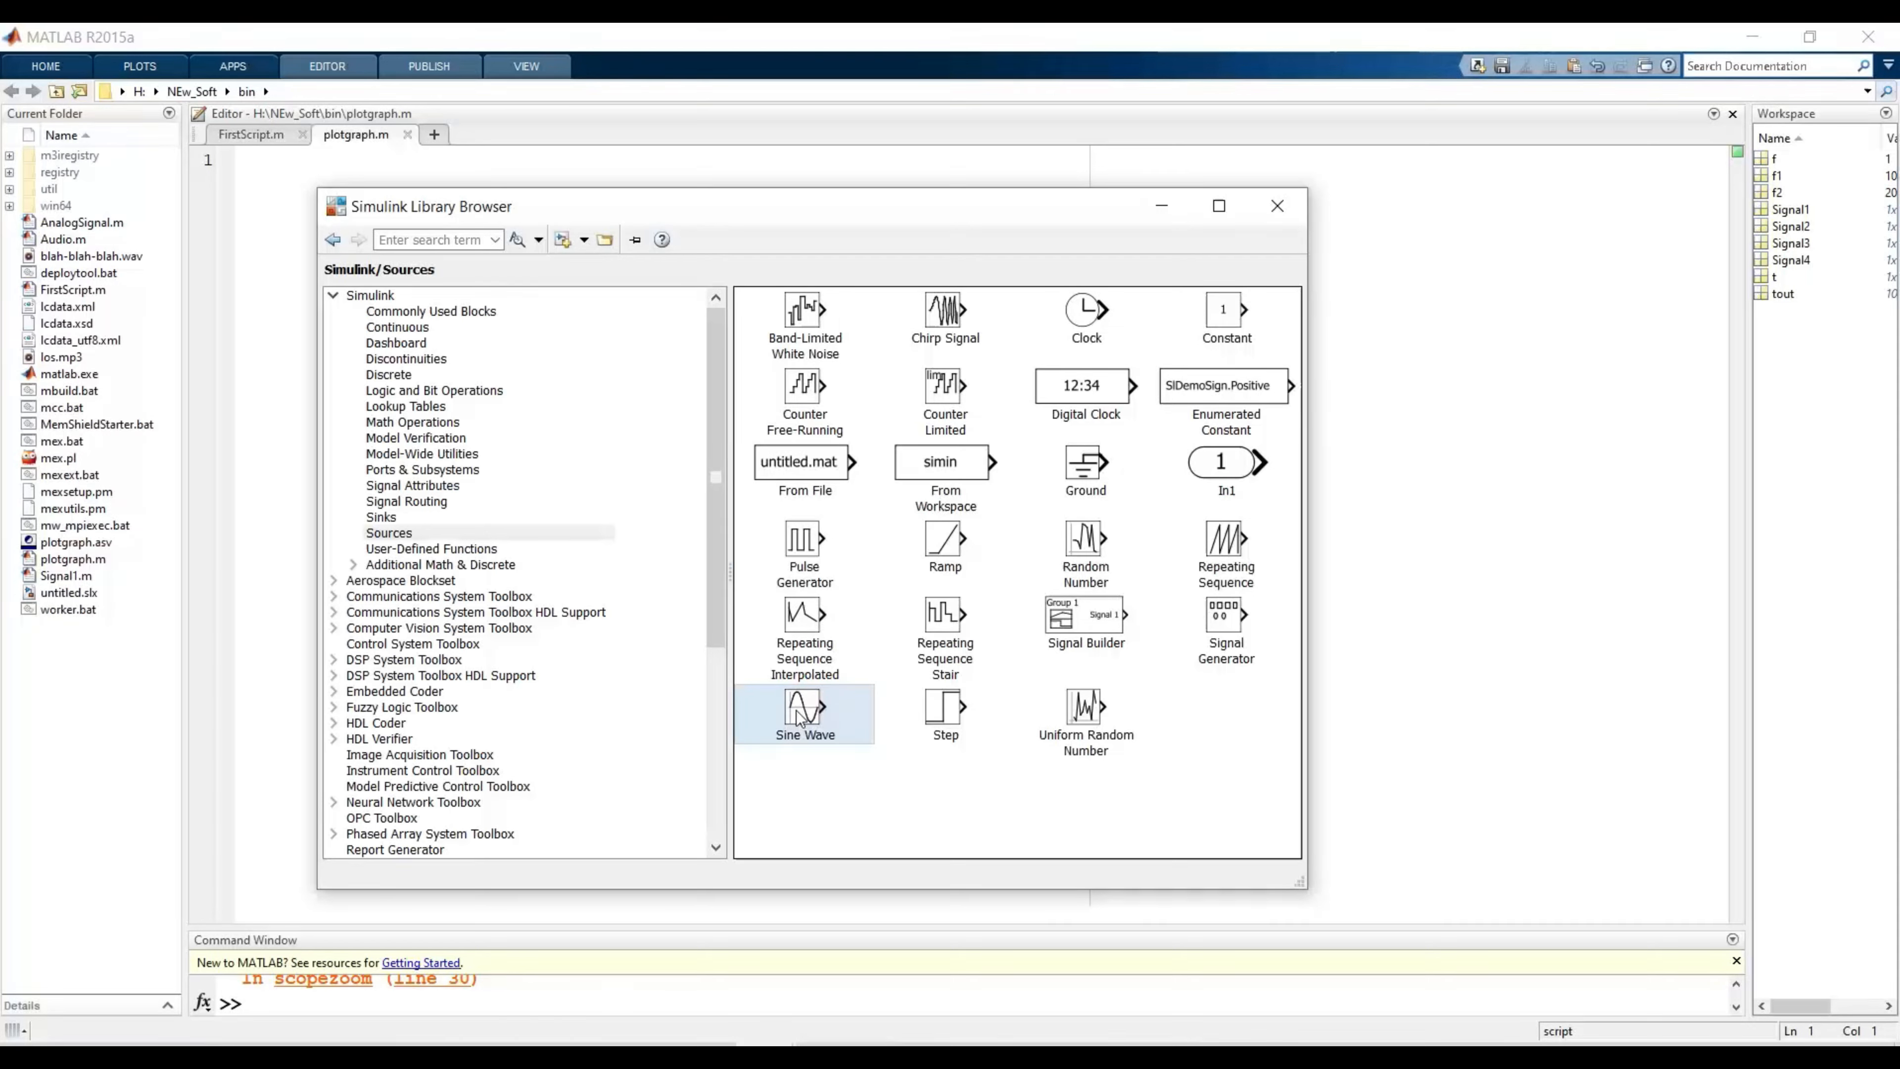
right_click(804, 717)
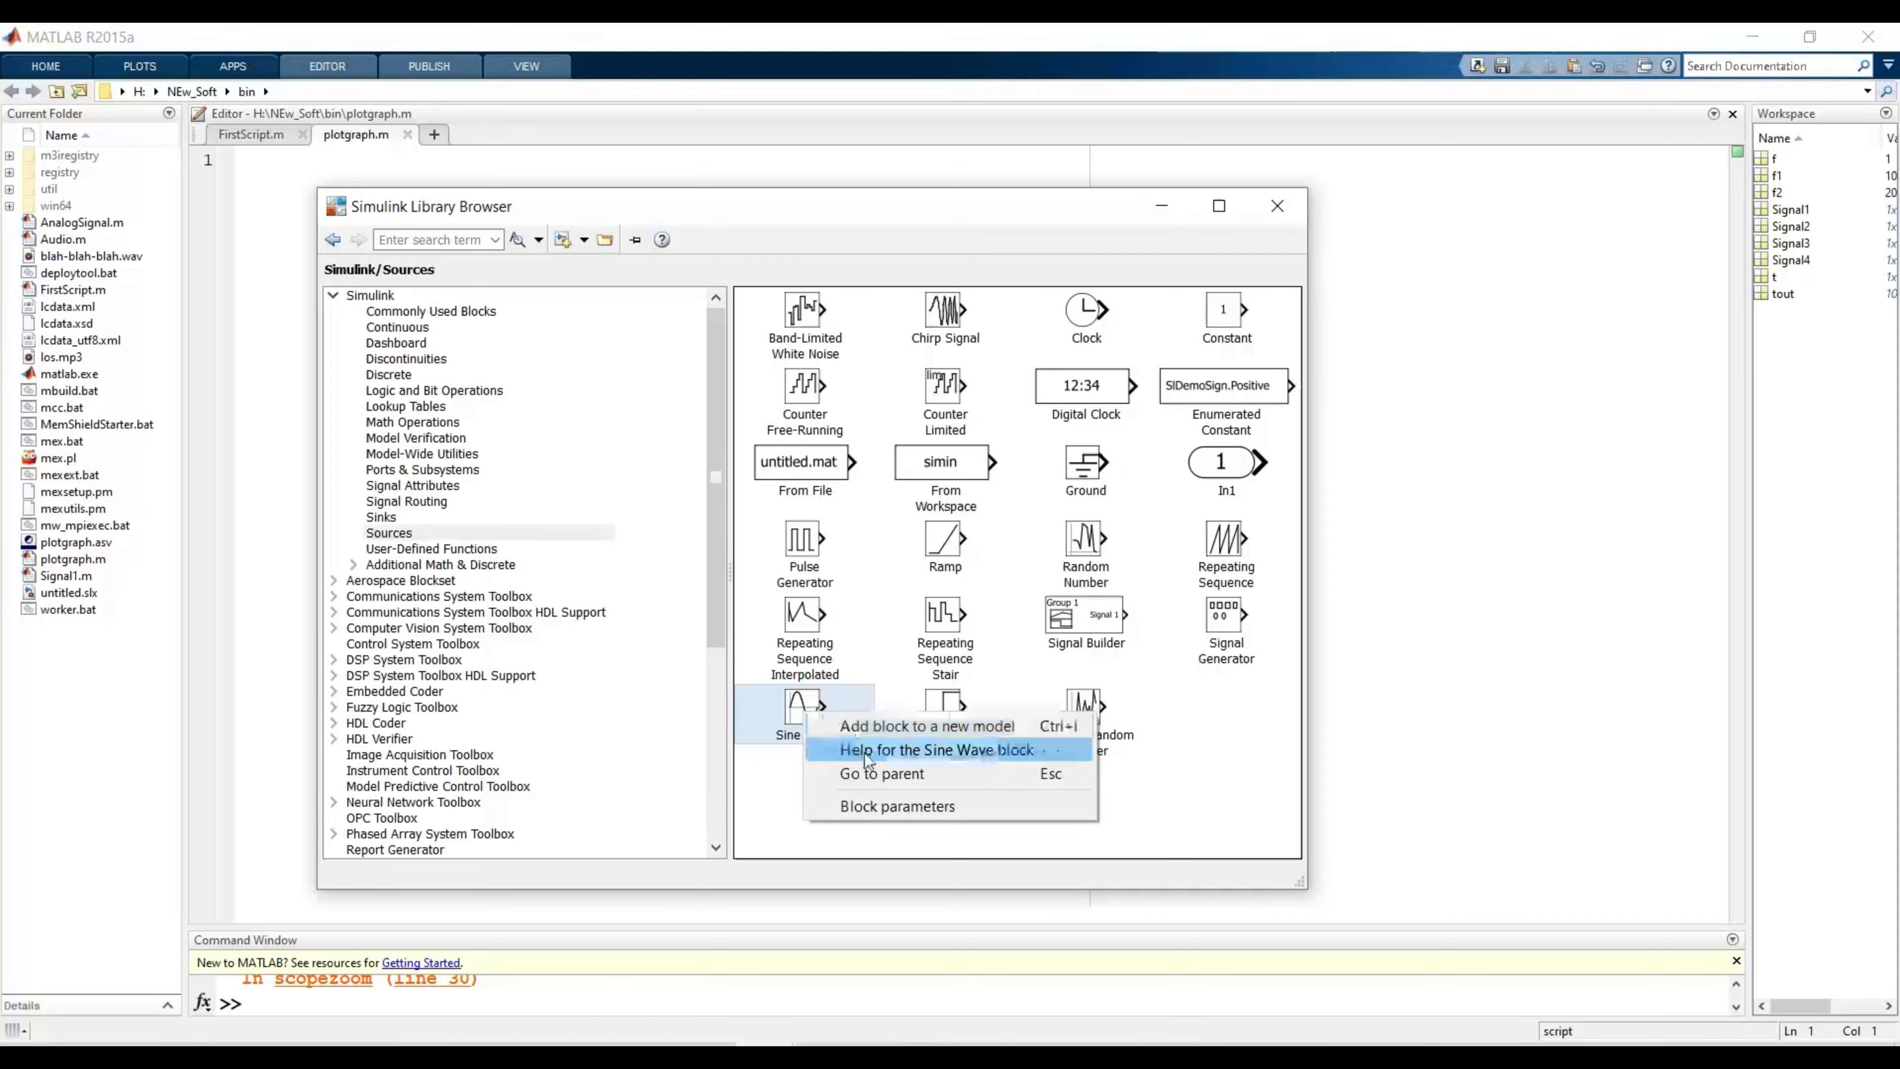
click(927, 728)
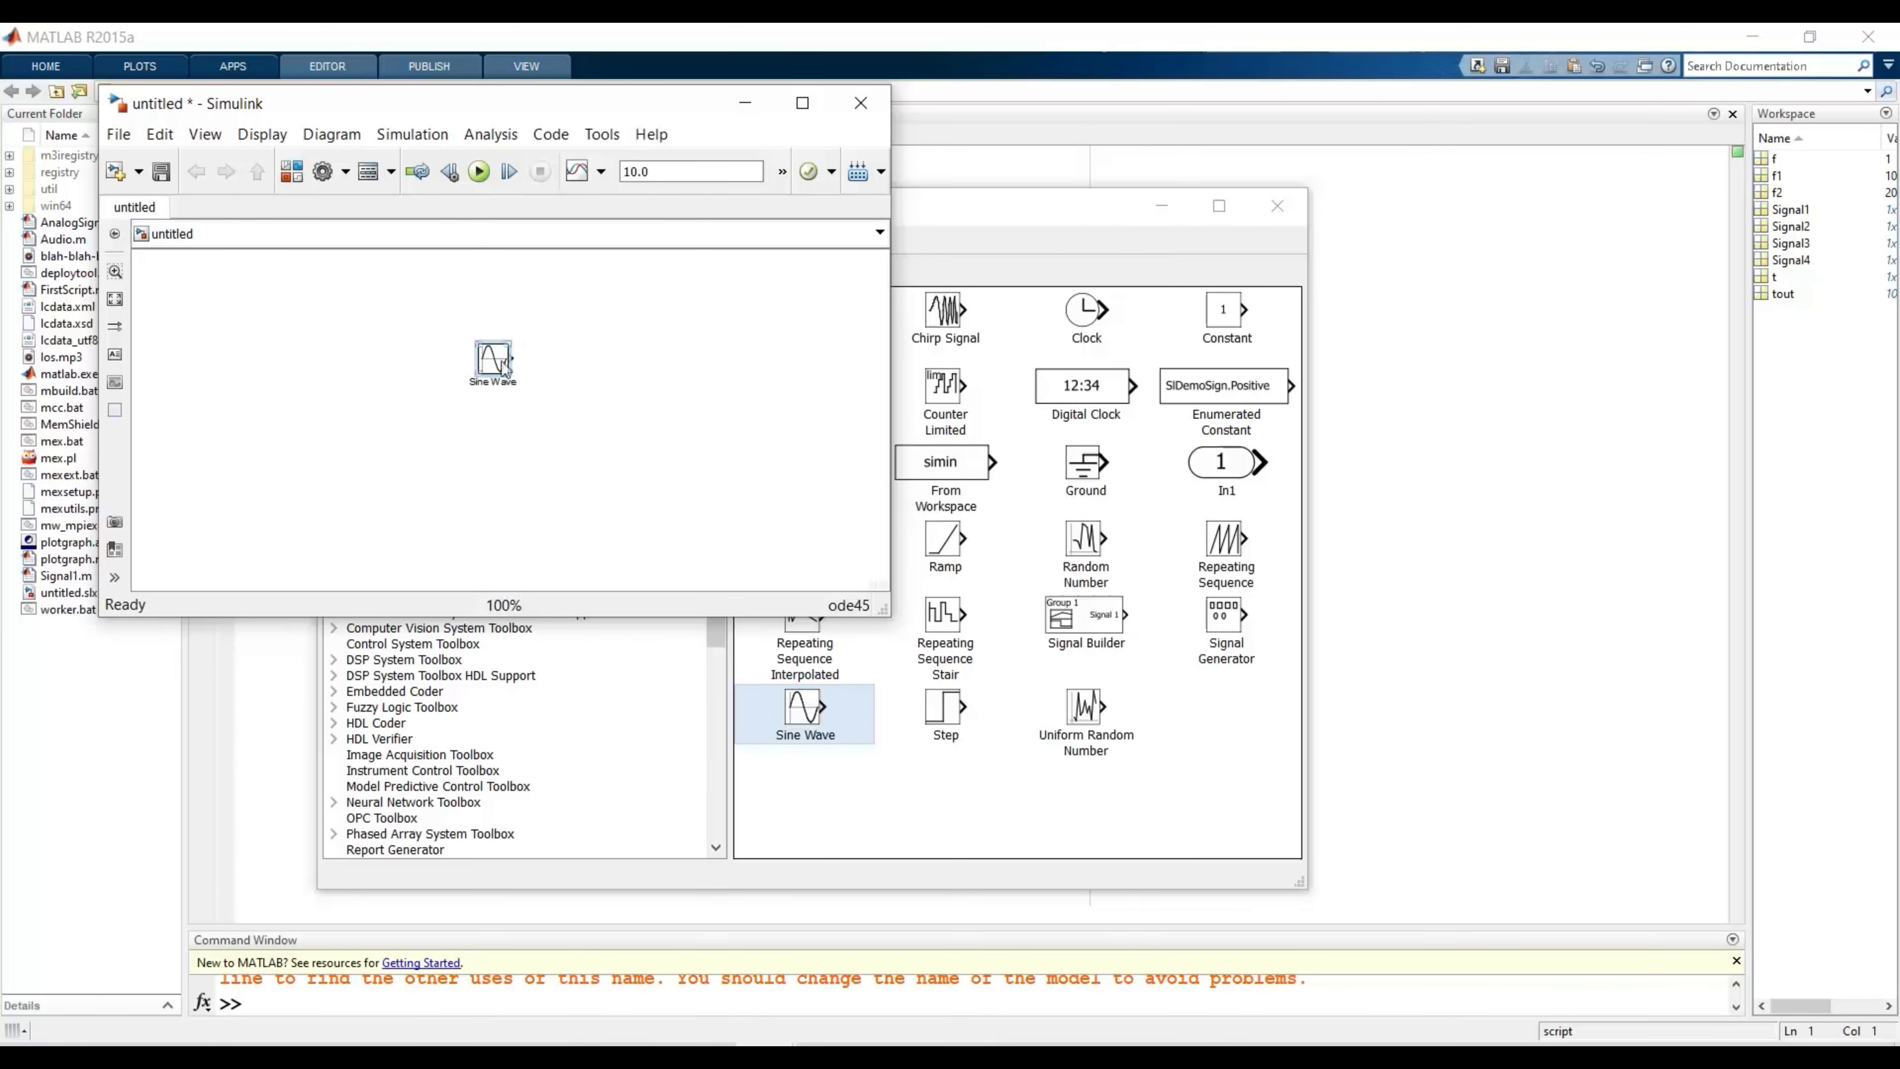
click(487, 365)
drag(486, 365, 247, 346)
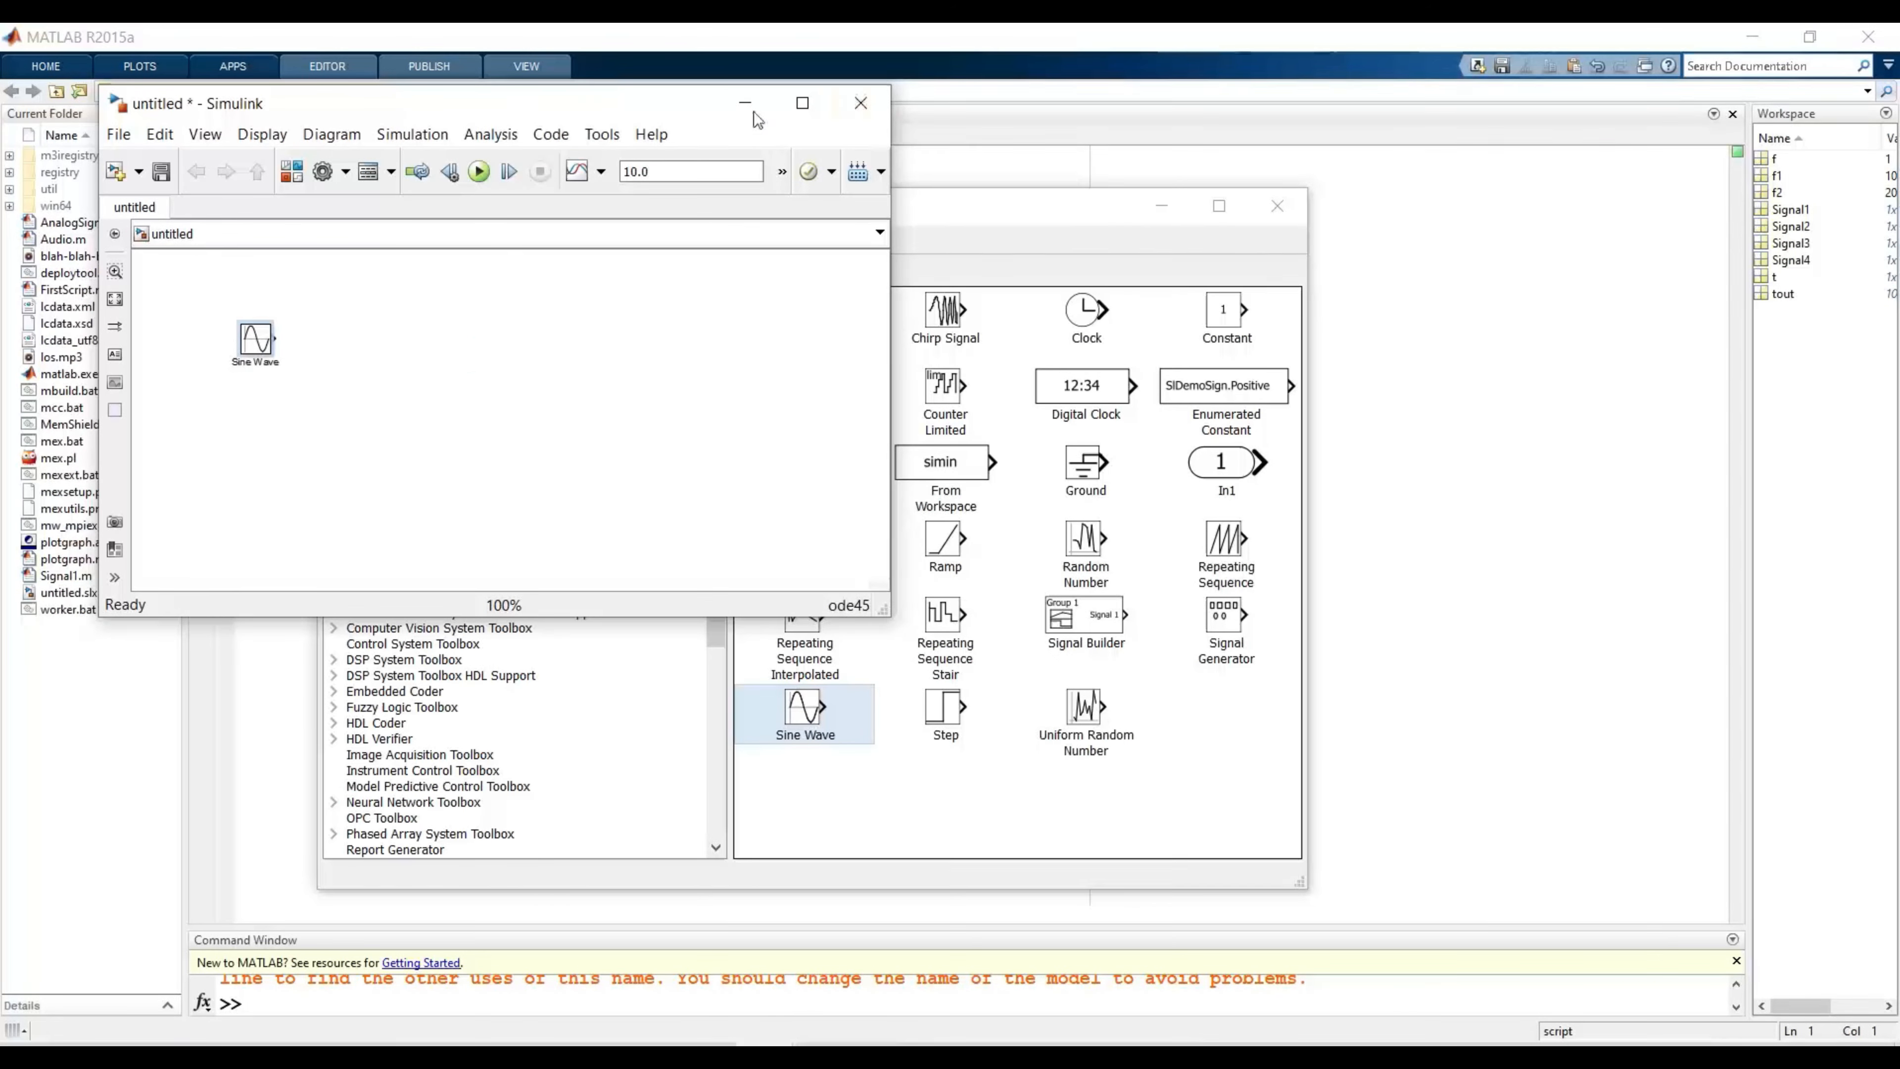
- Add a Pulse Generator block from the Sources library to the untitled model
click(742, 102)
click(803, 550)
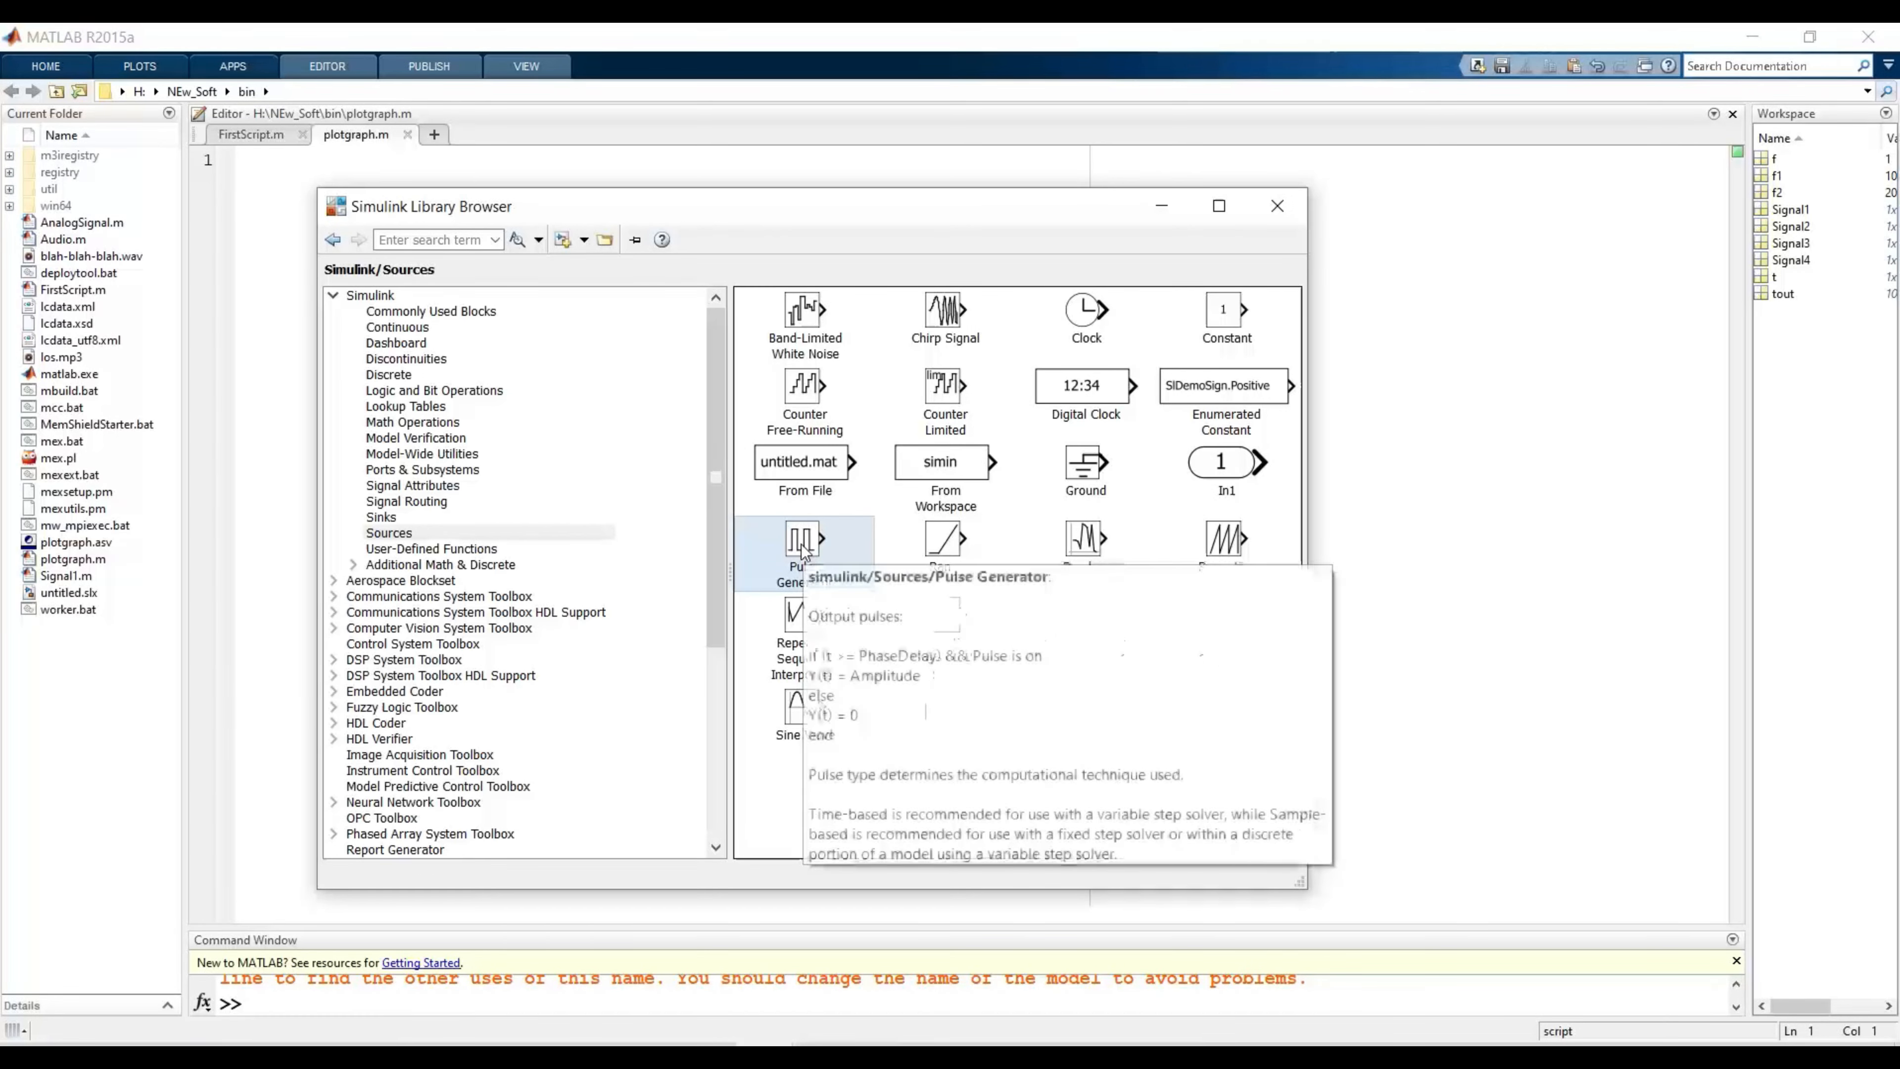
right_click(801, 549)
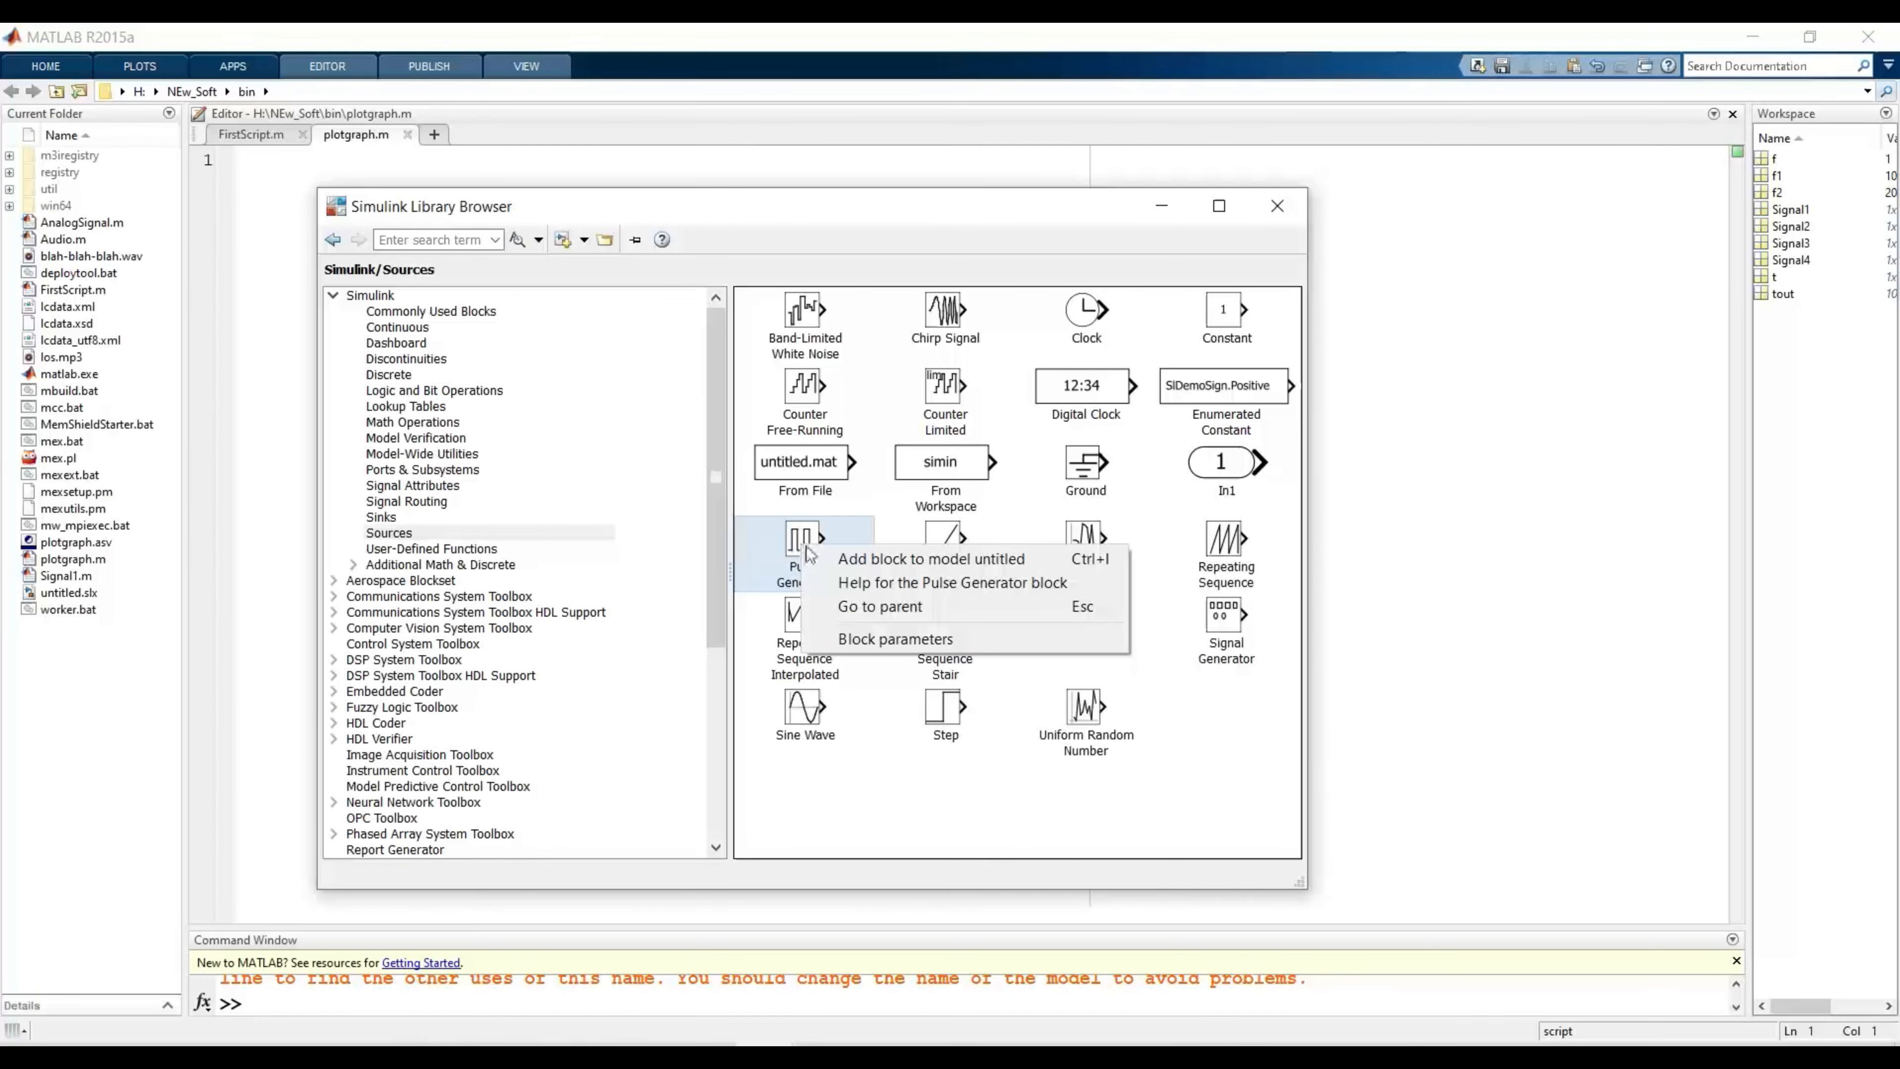
click(898, 559)
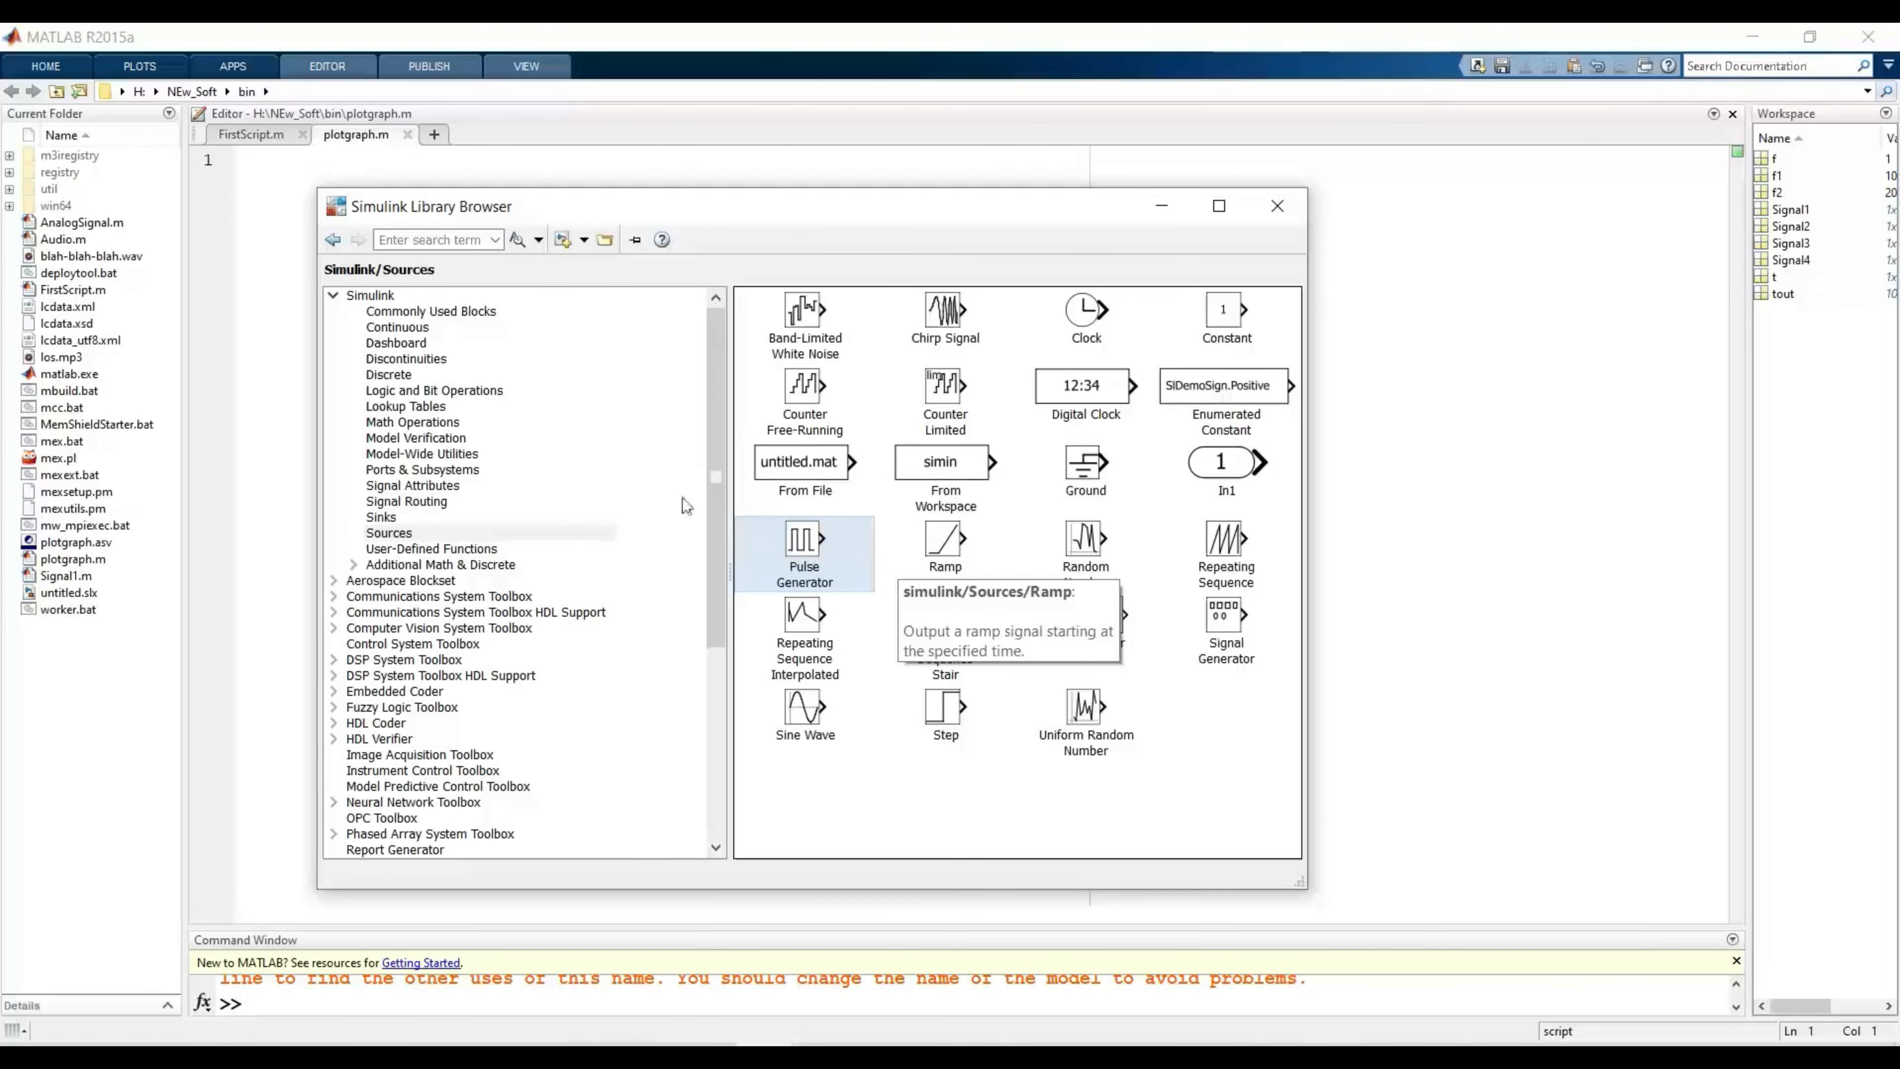
- Add a Product block and a Scope block from Commonly Used Blocks to the untitled model
click(420, 312)
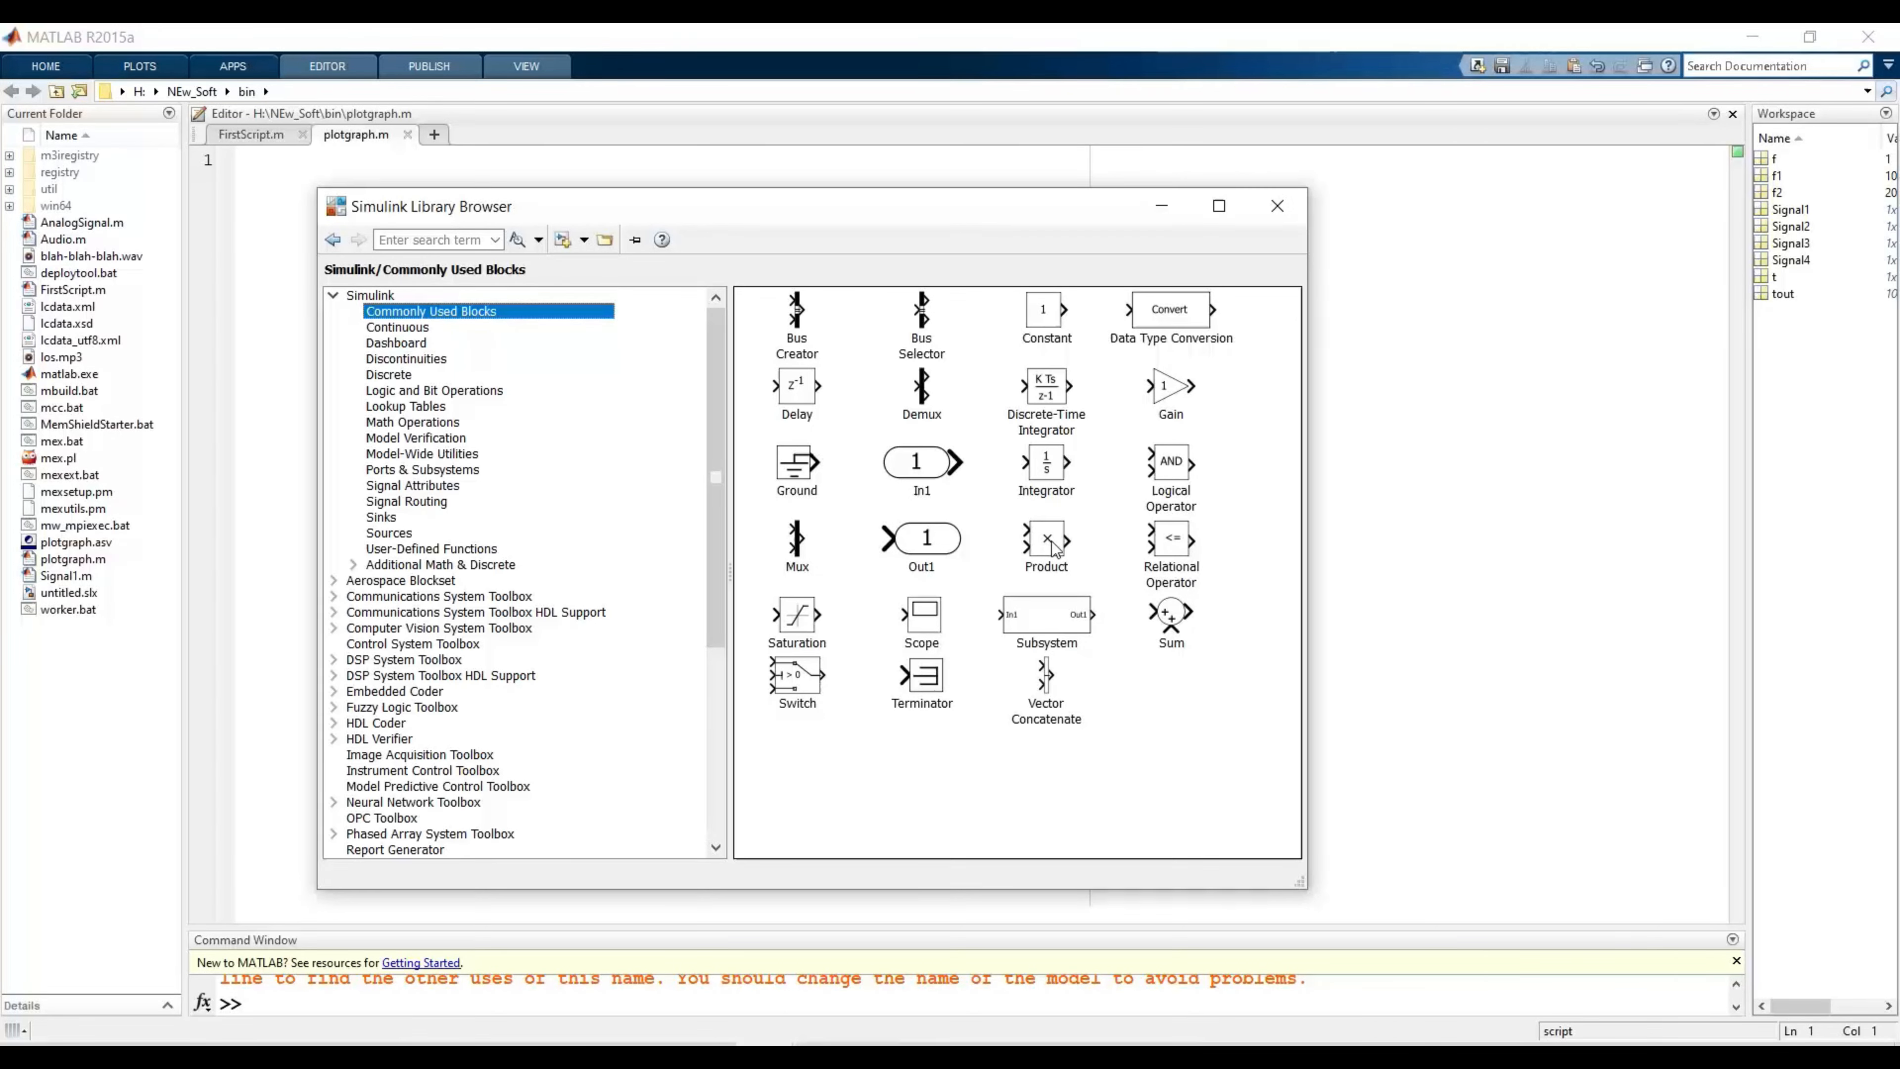
click(1049, 541)
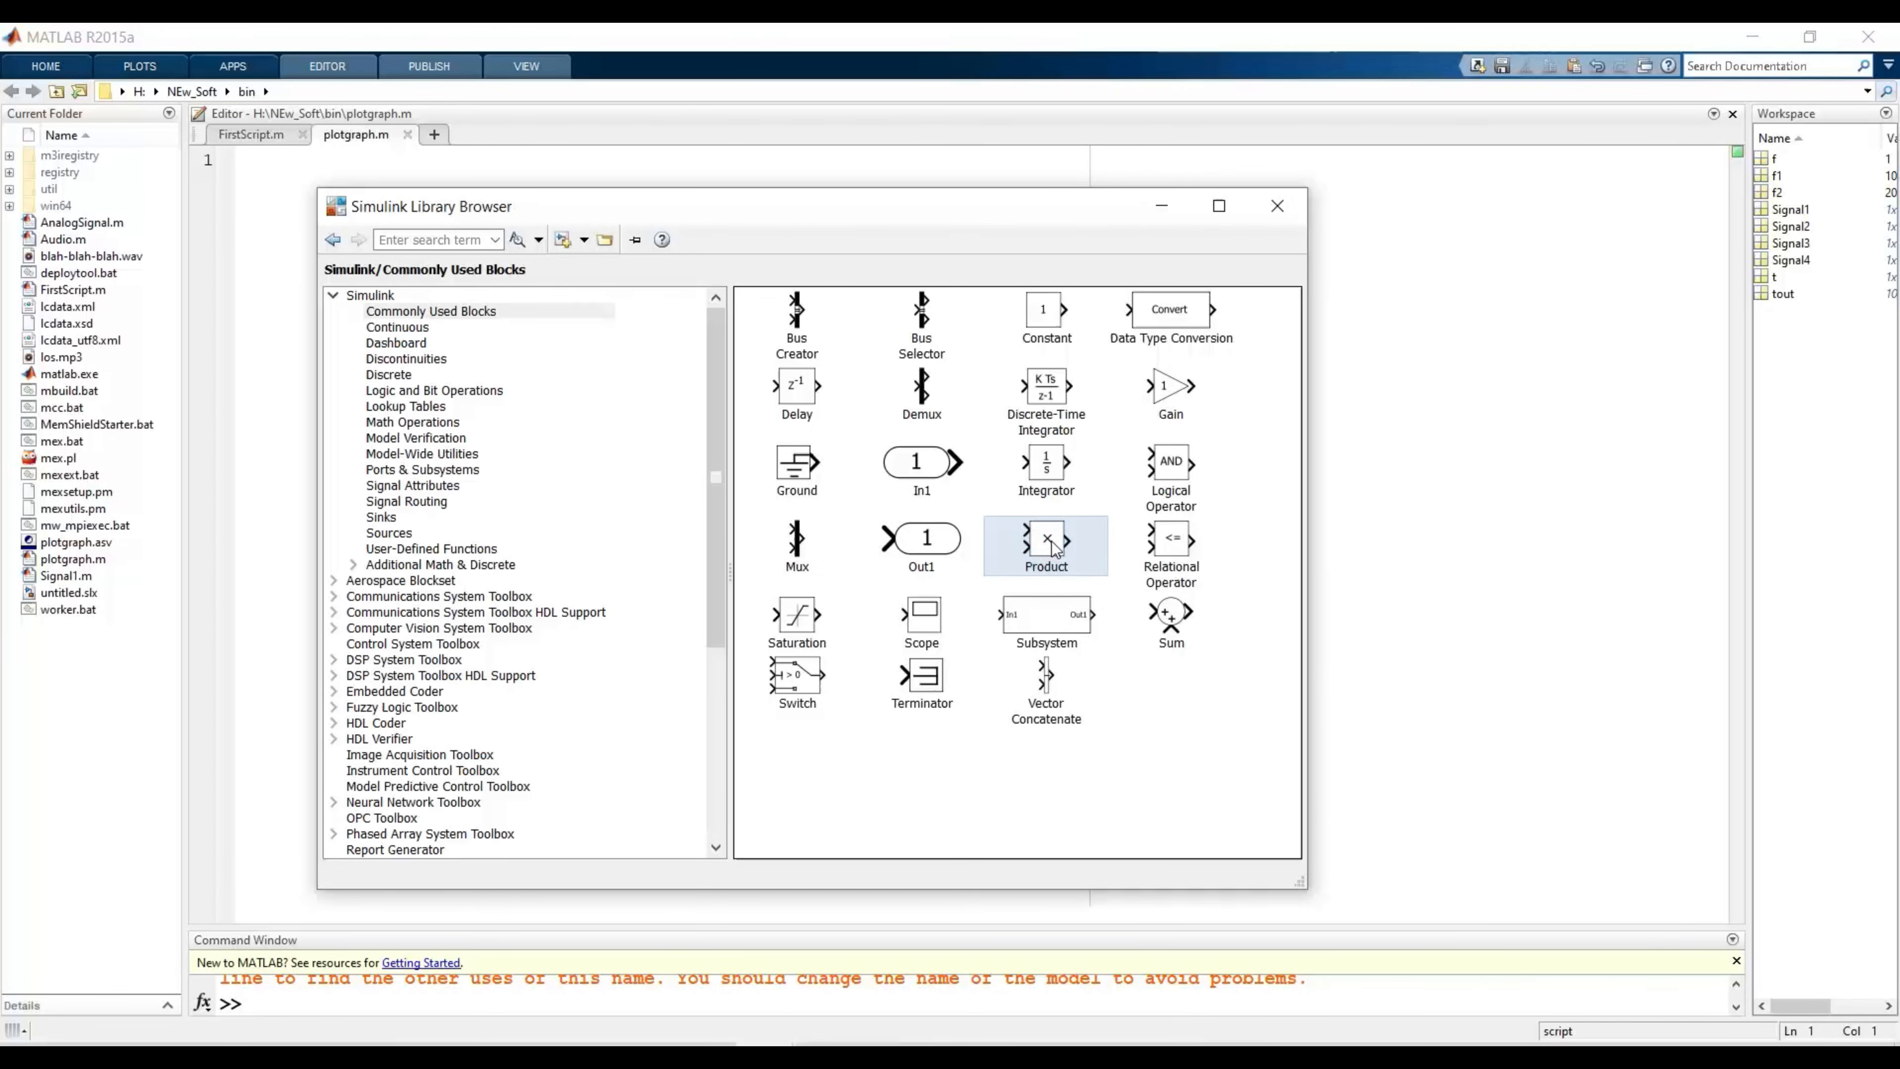
right_click(1053, 547)
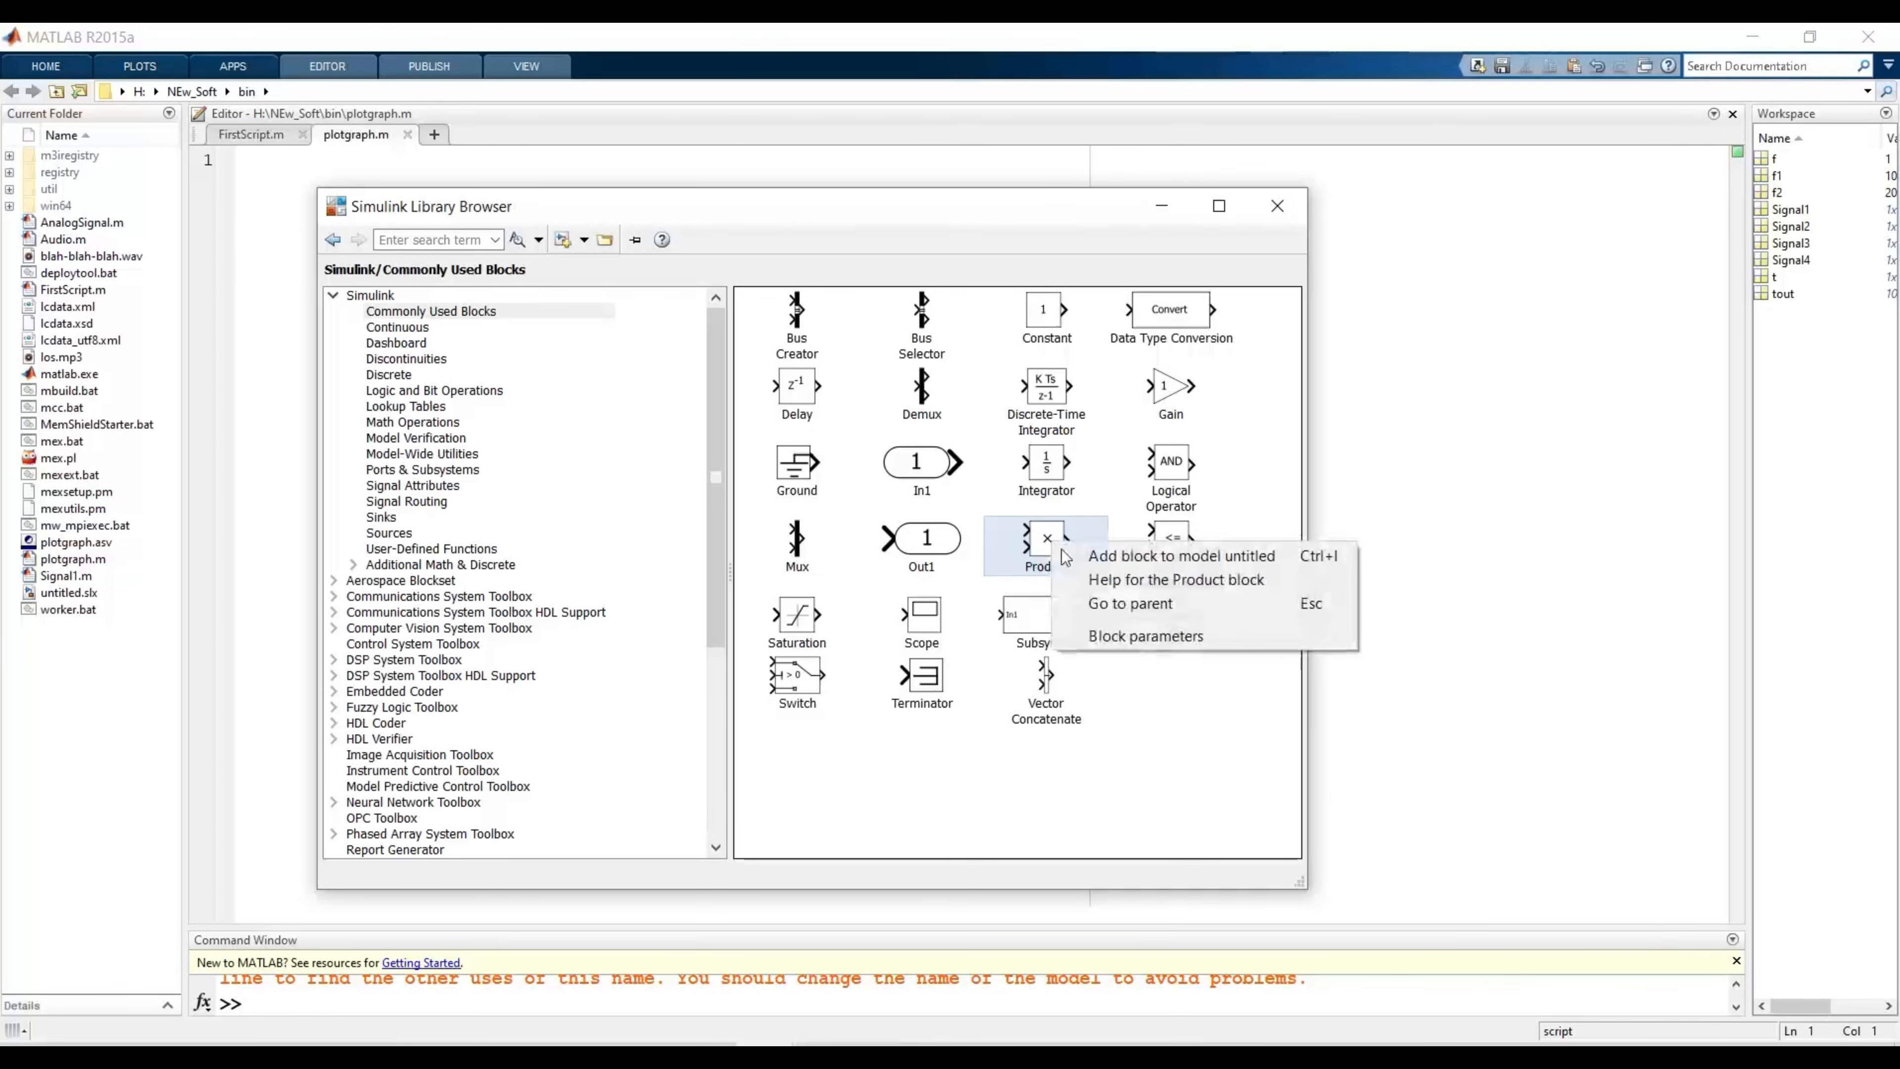
click(1149, 558)
click(924, 626)
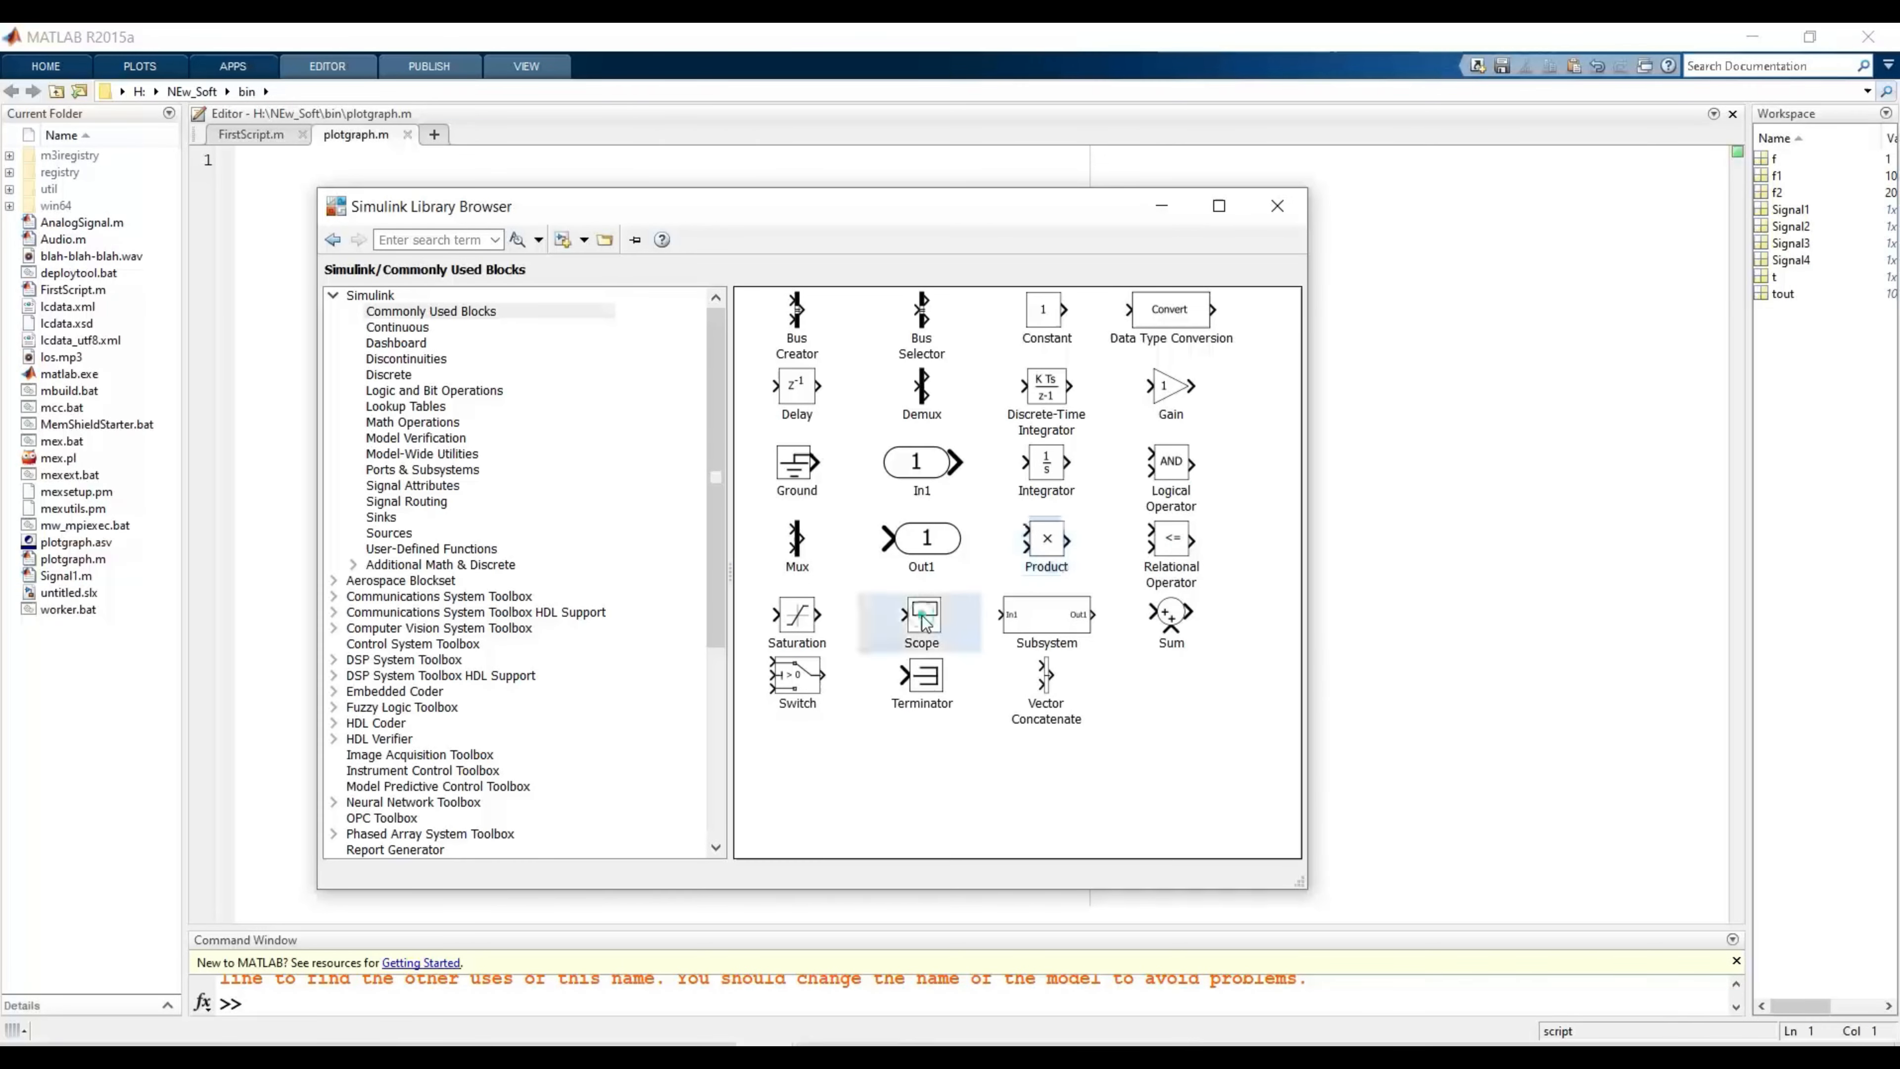
right_click(927, 625)
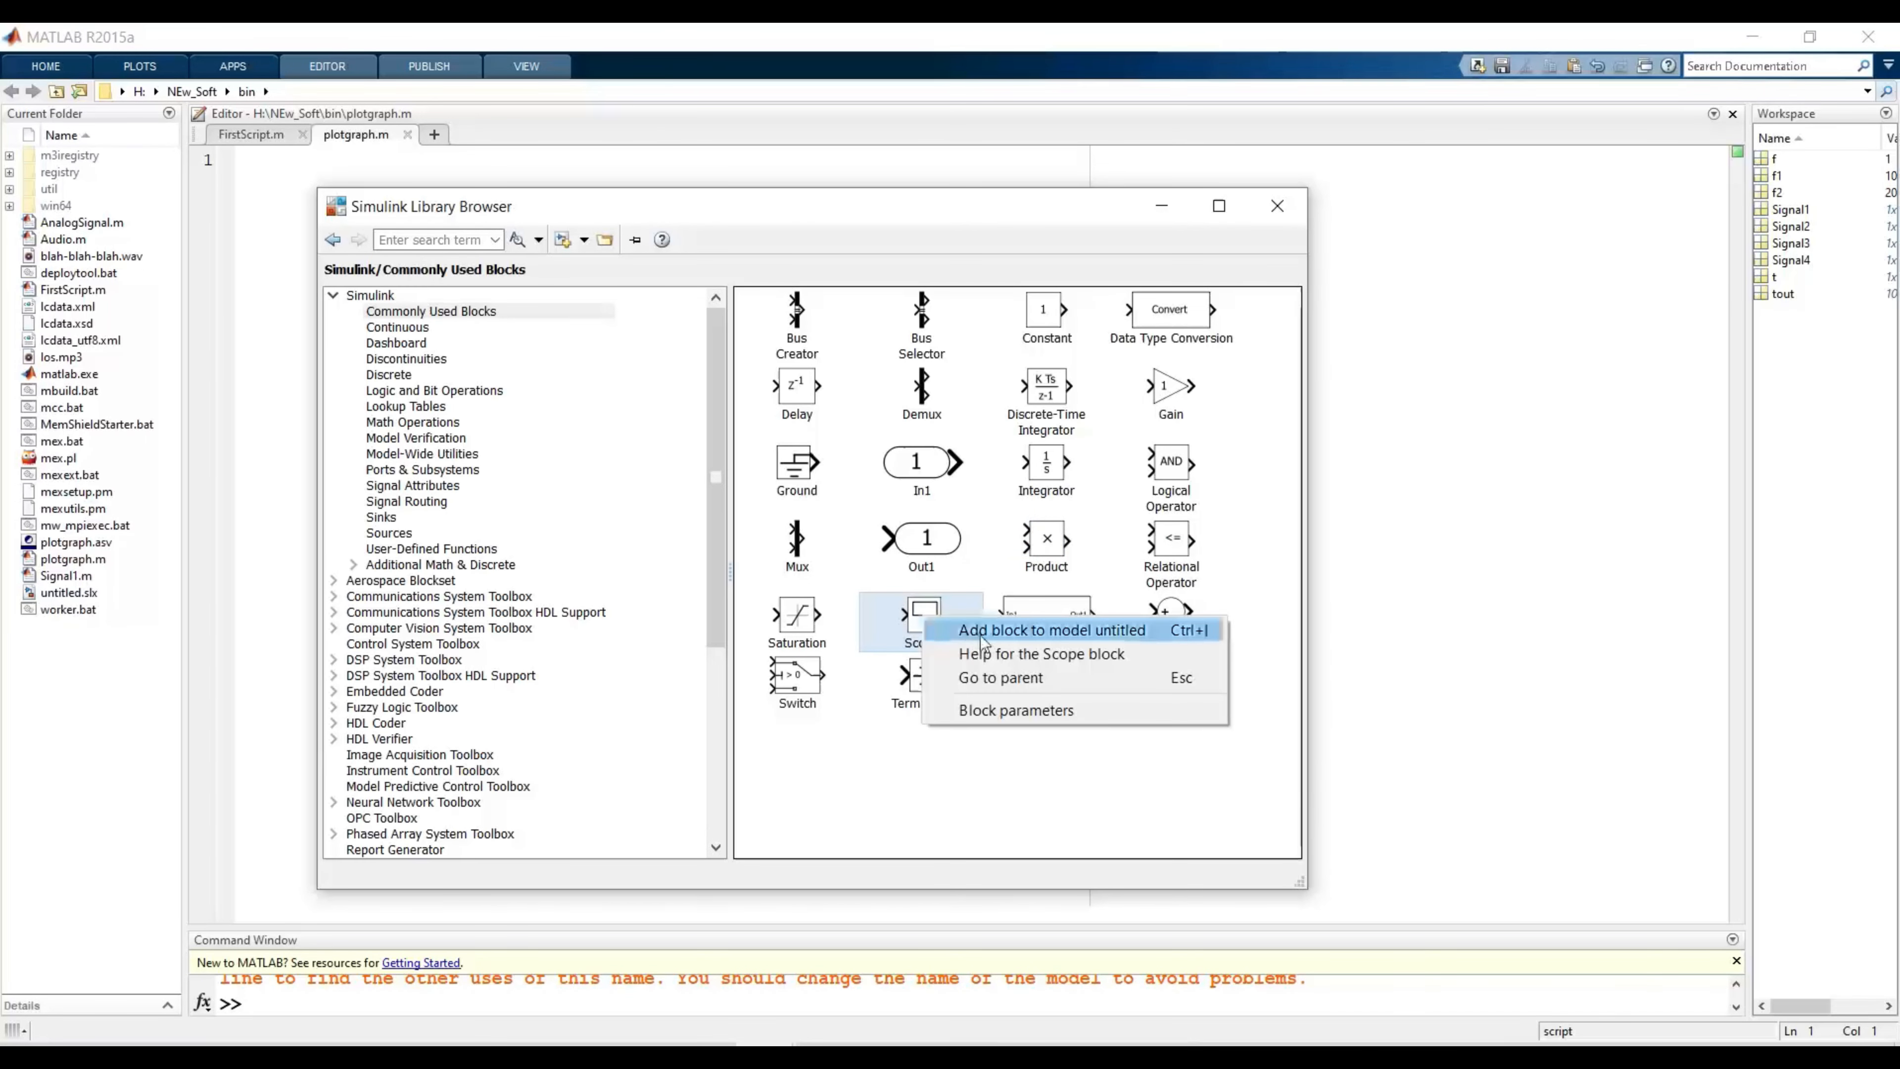
click(972, 630)
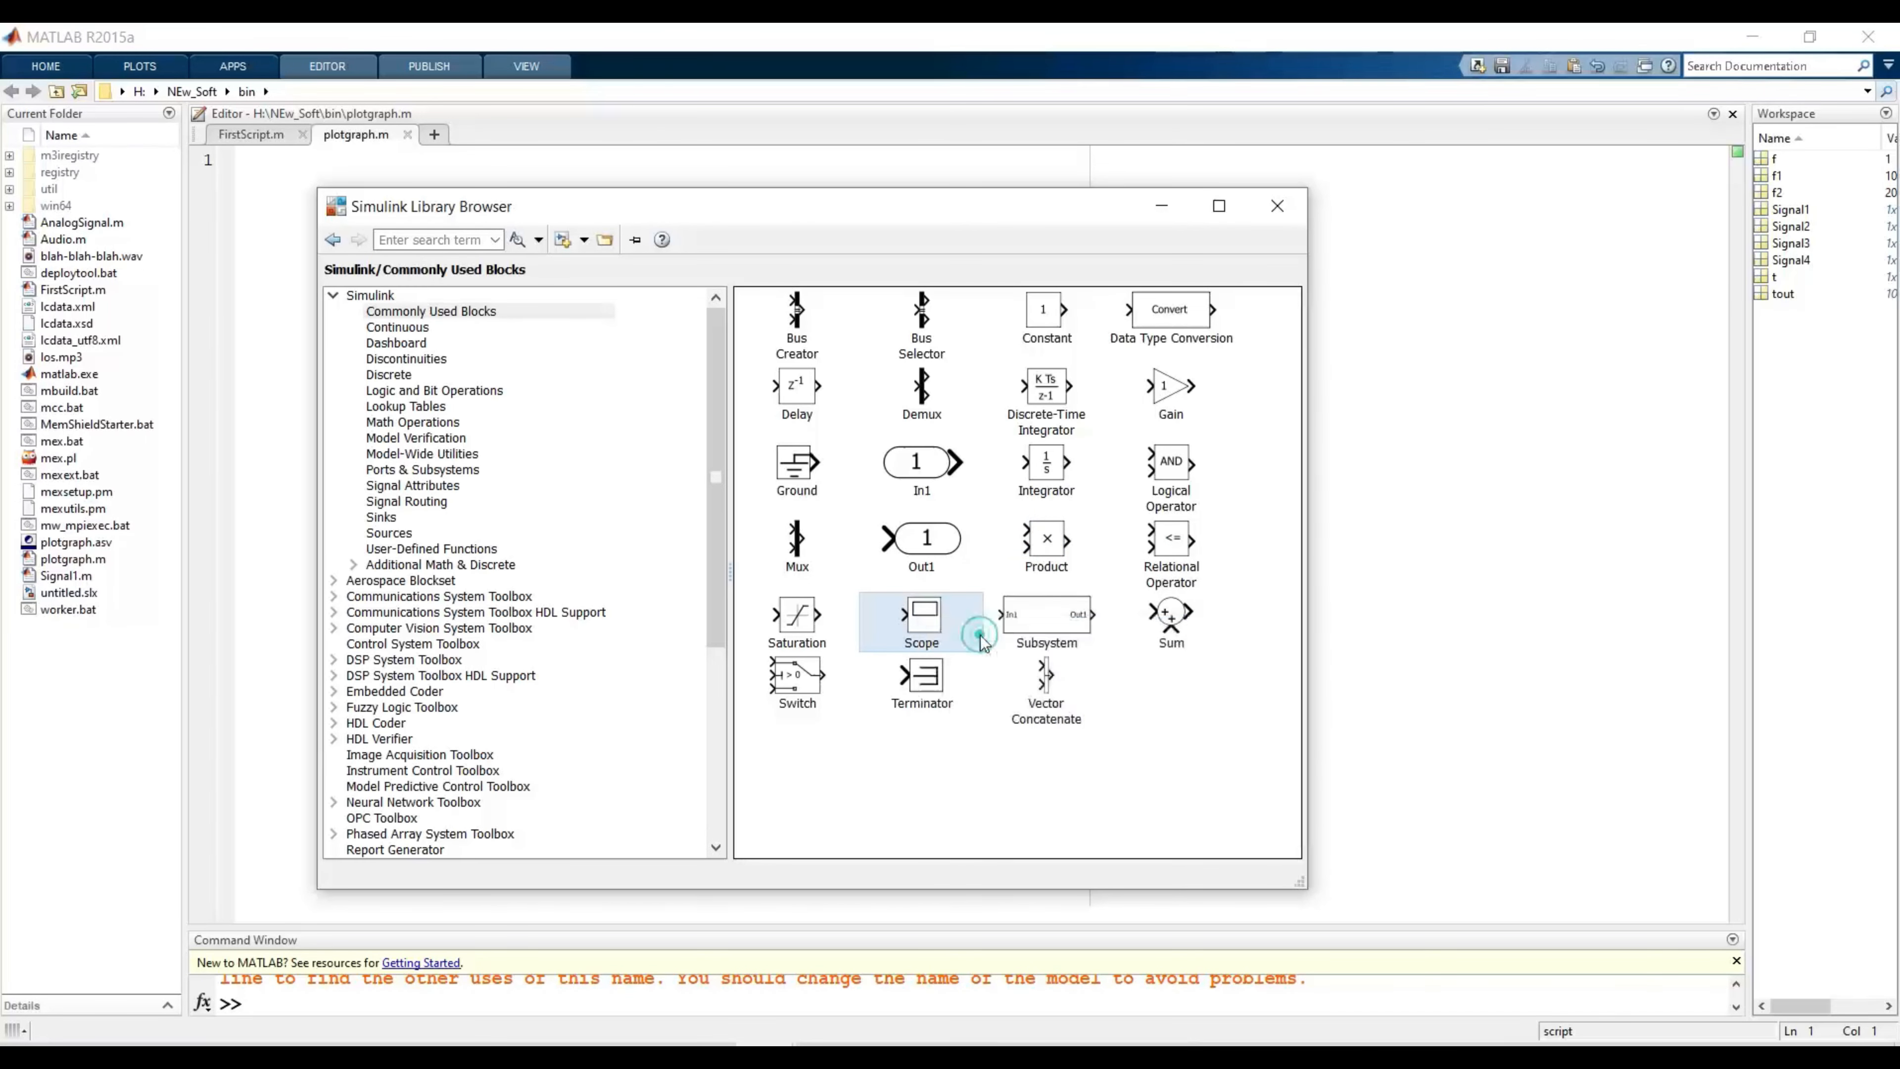
- Minimize the Simulink Library Browser and bring up the untitled model window at full-screen size
click(1160, 213)
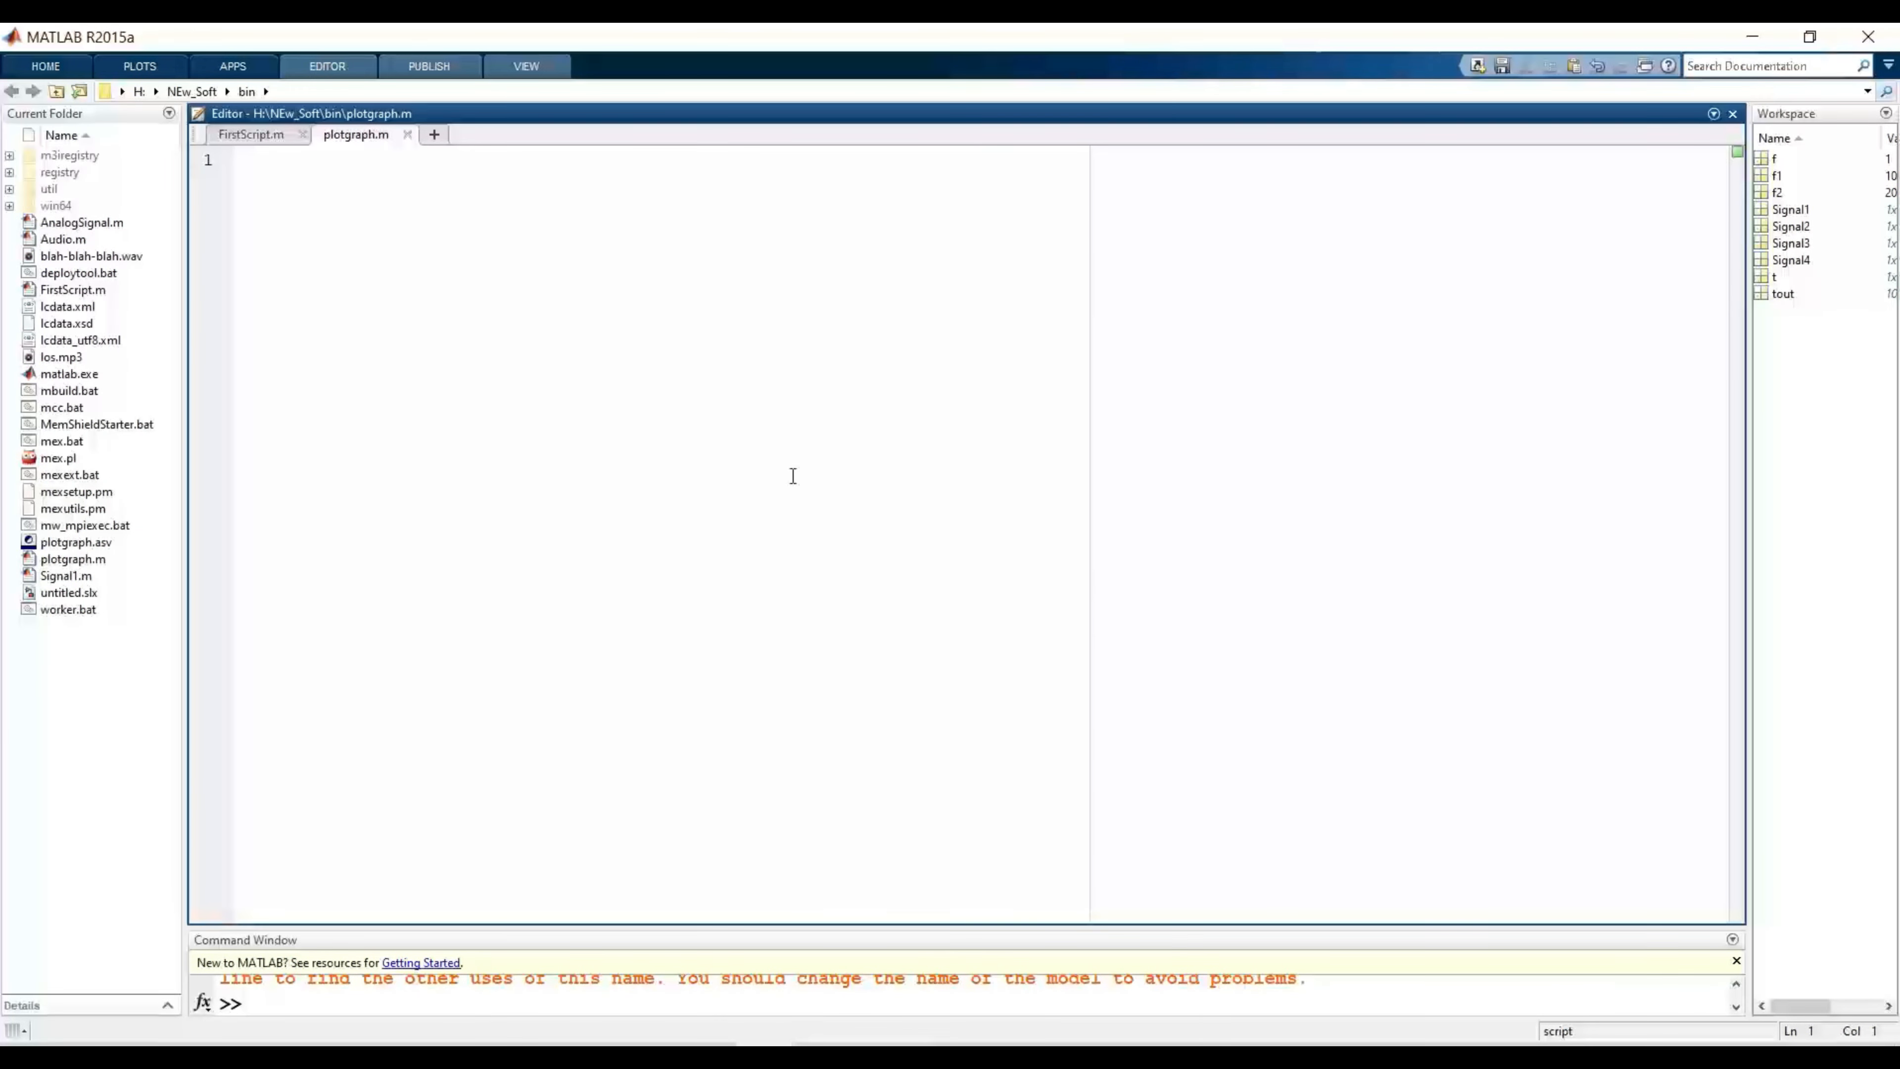
mouse_move(763, 1045)
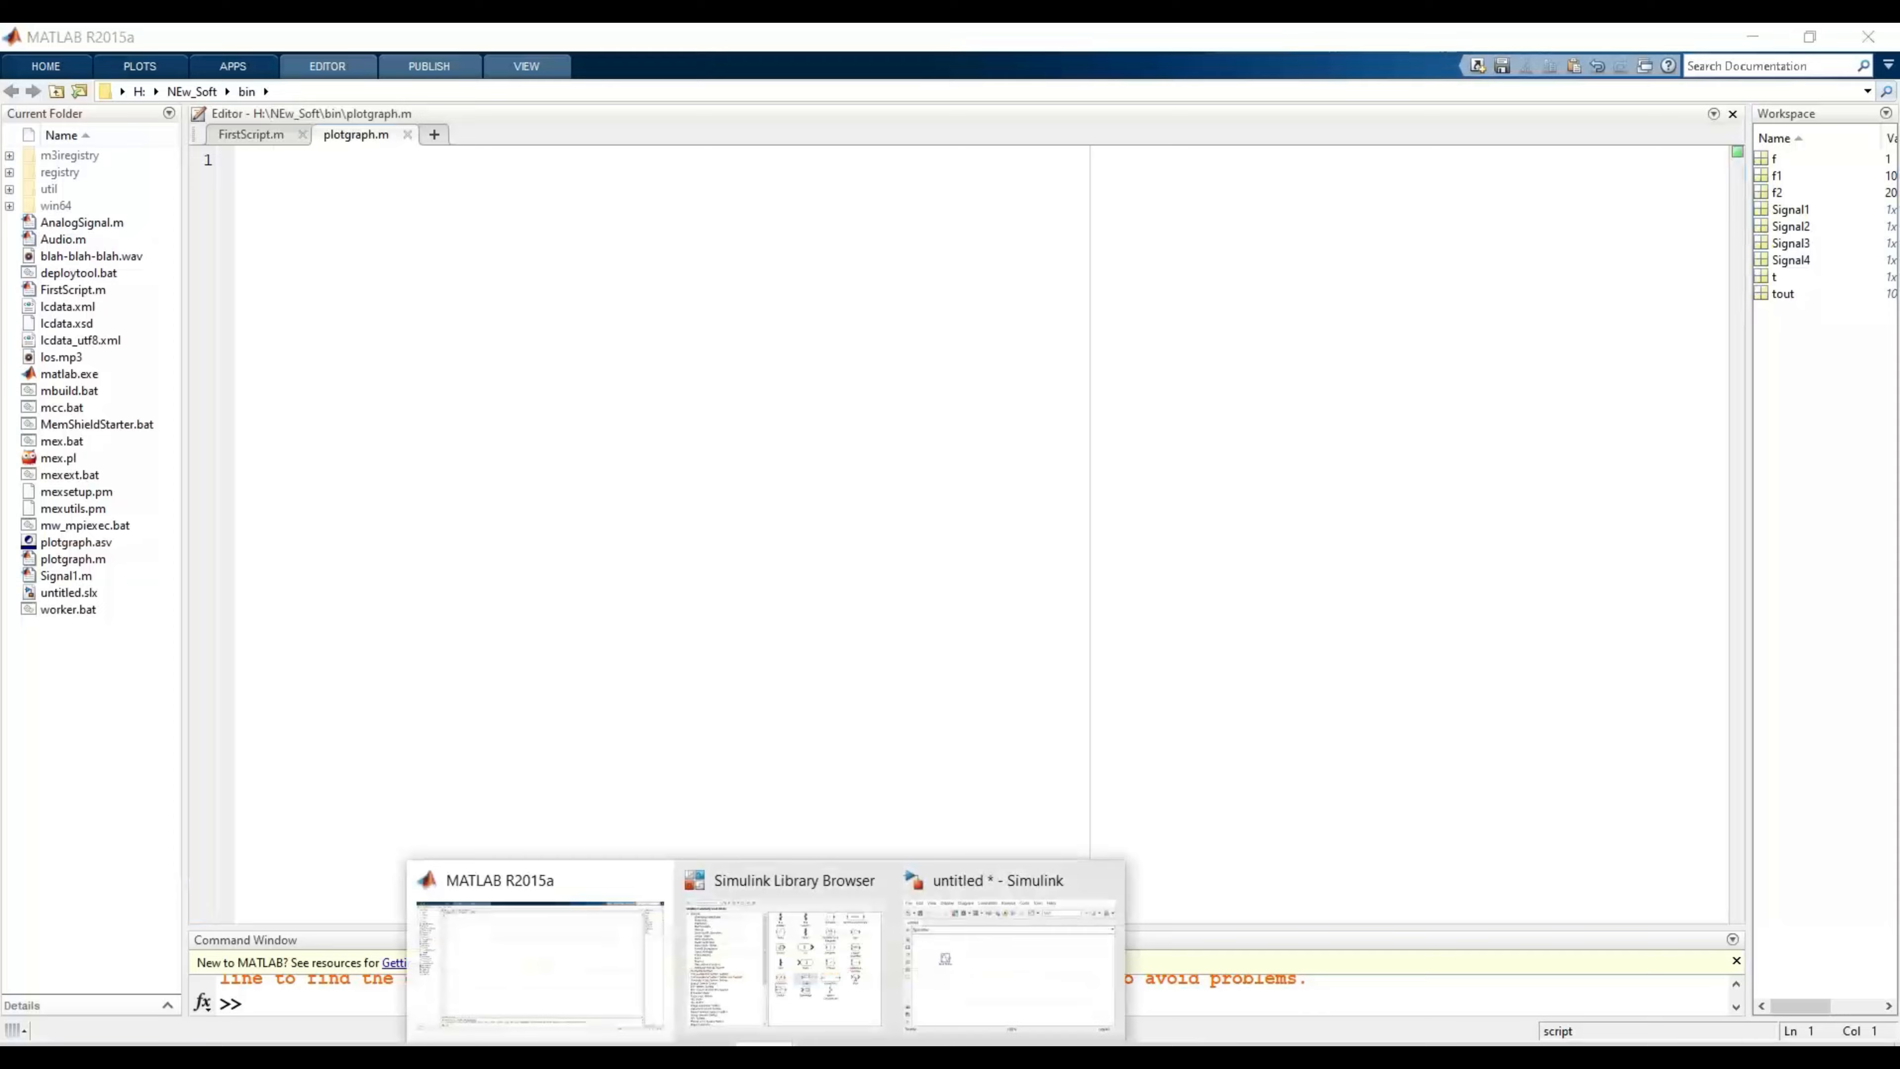
click(969, 949)
click(803, 102)
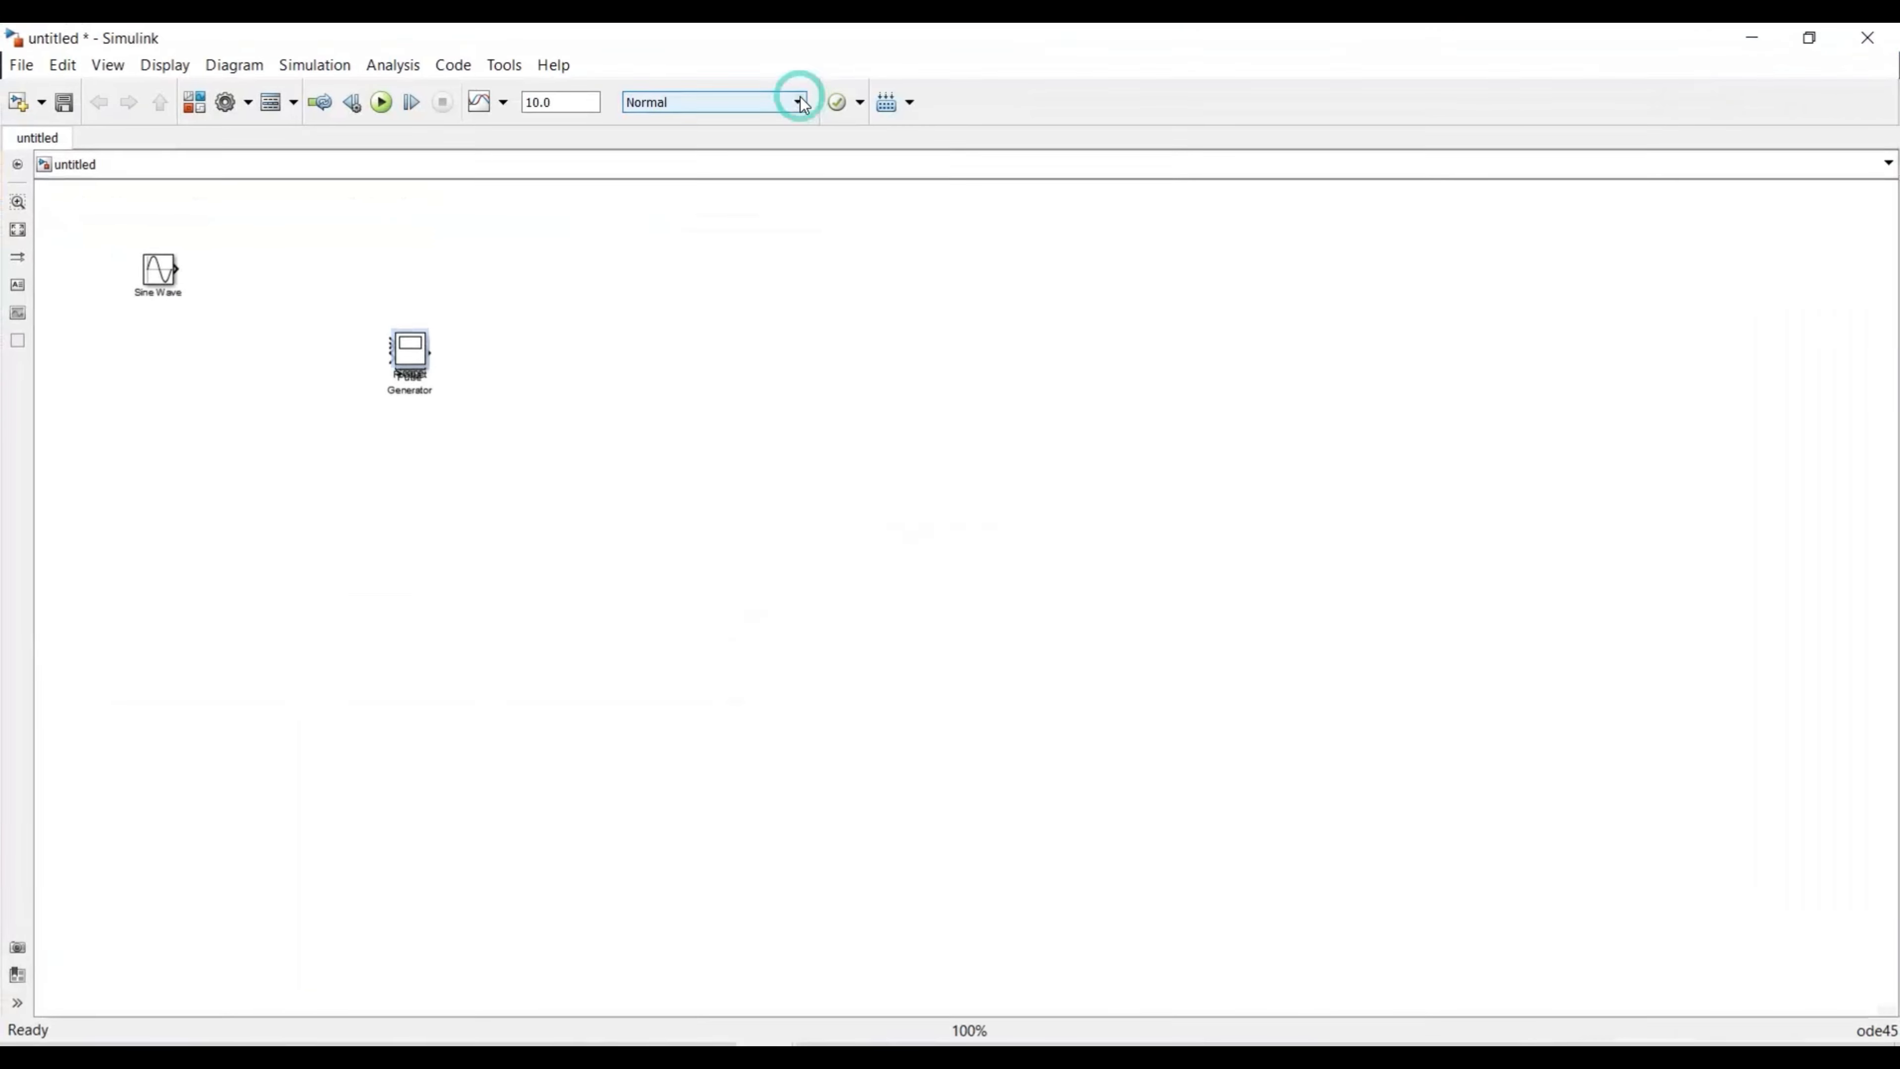
- Separate the stacked Scope, Product and Pulse Generator blocks so each stands alone on the canvas
click(412, 358)
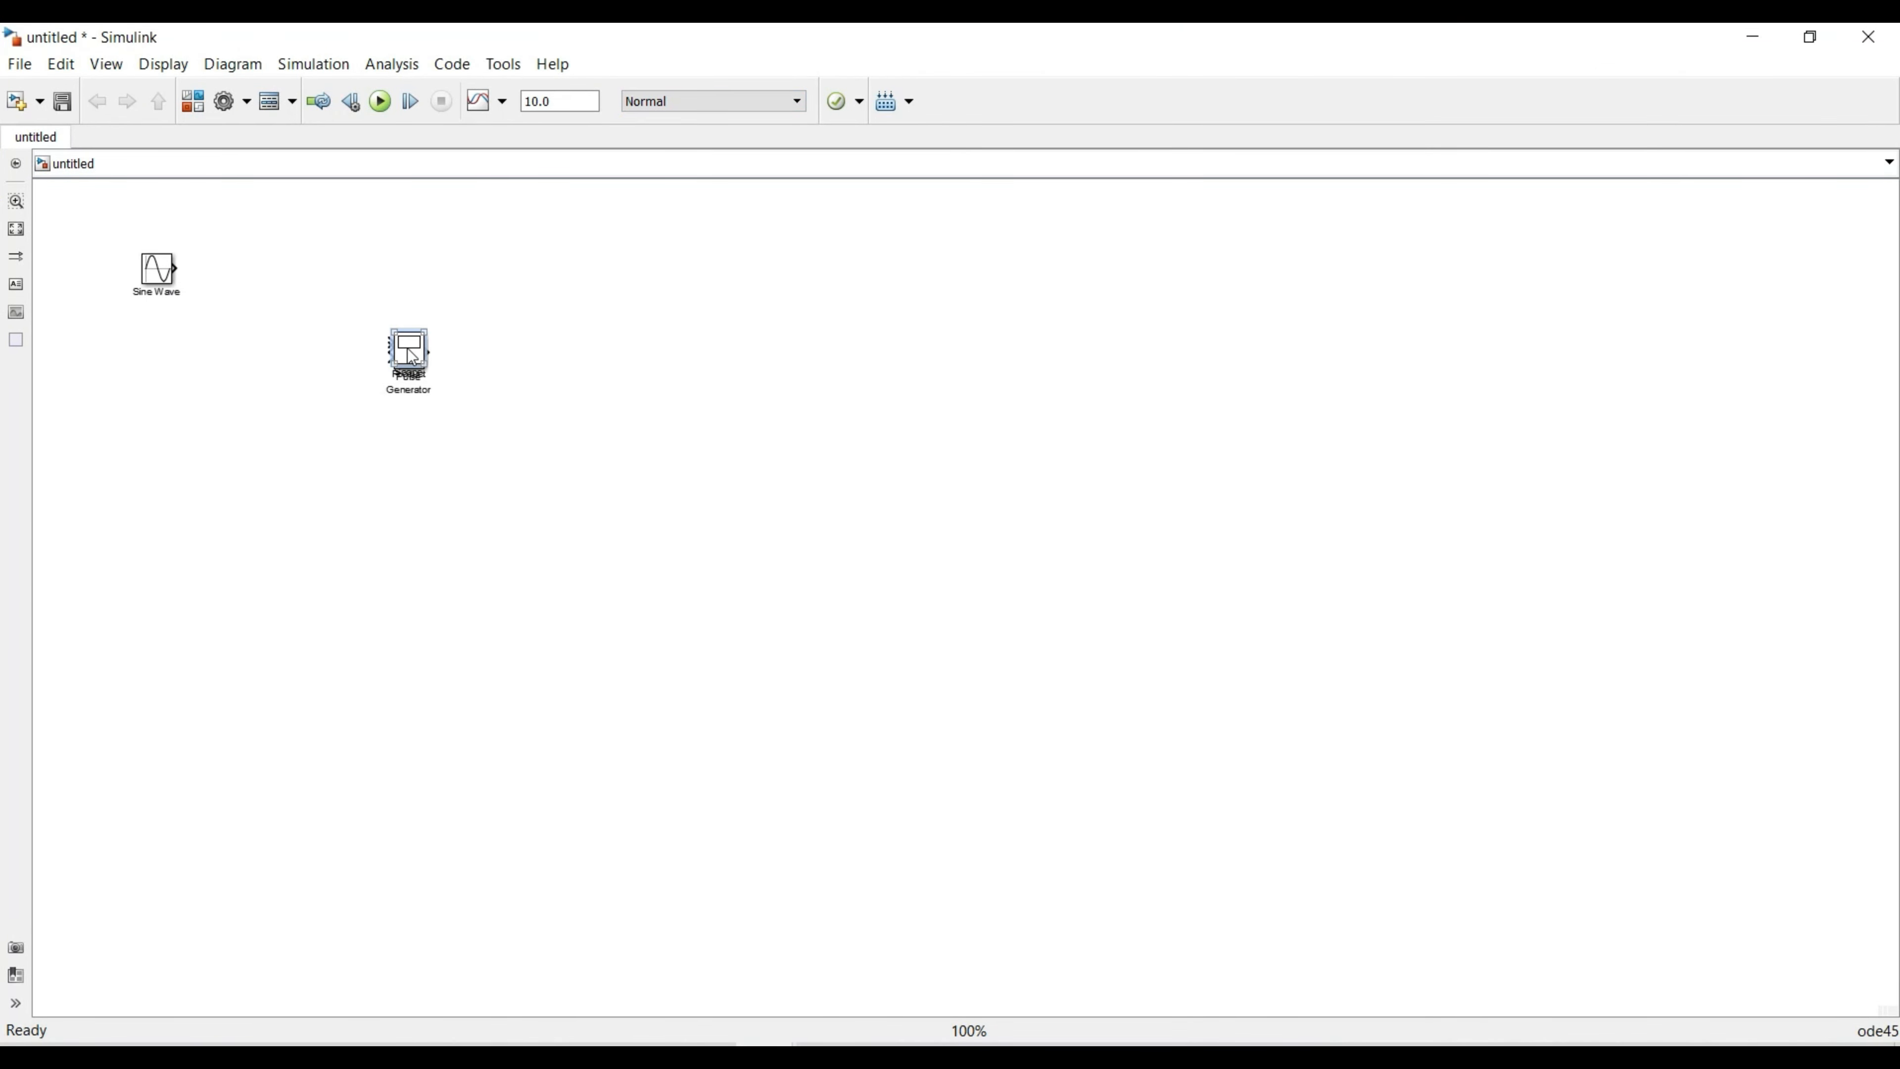
drag(412, 358, 156, 412)
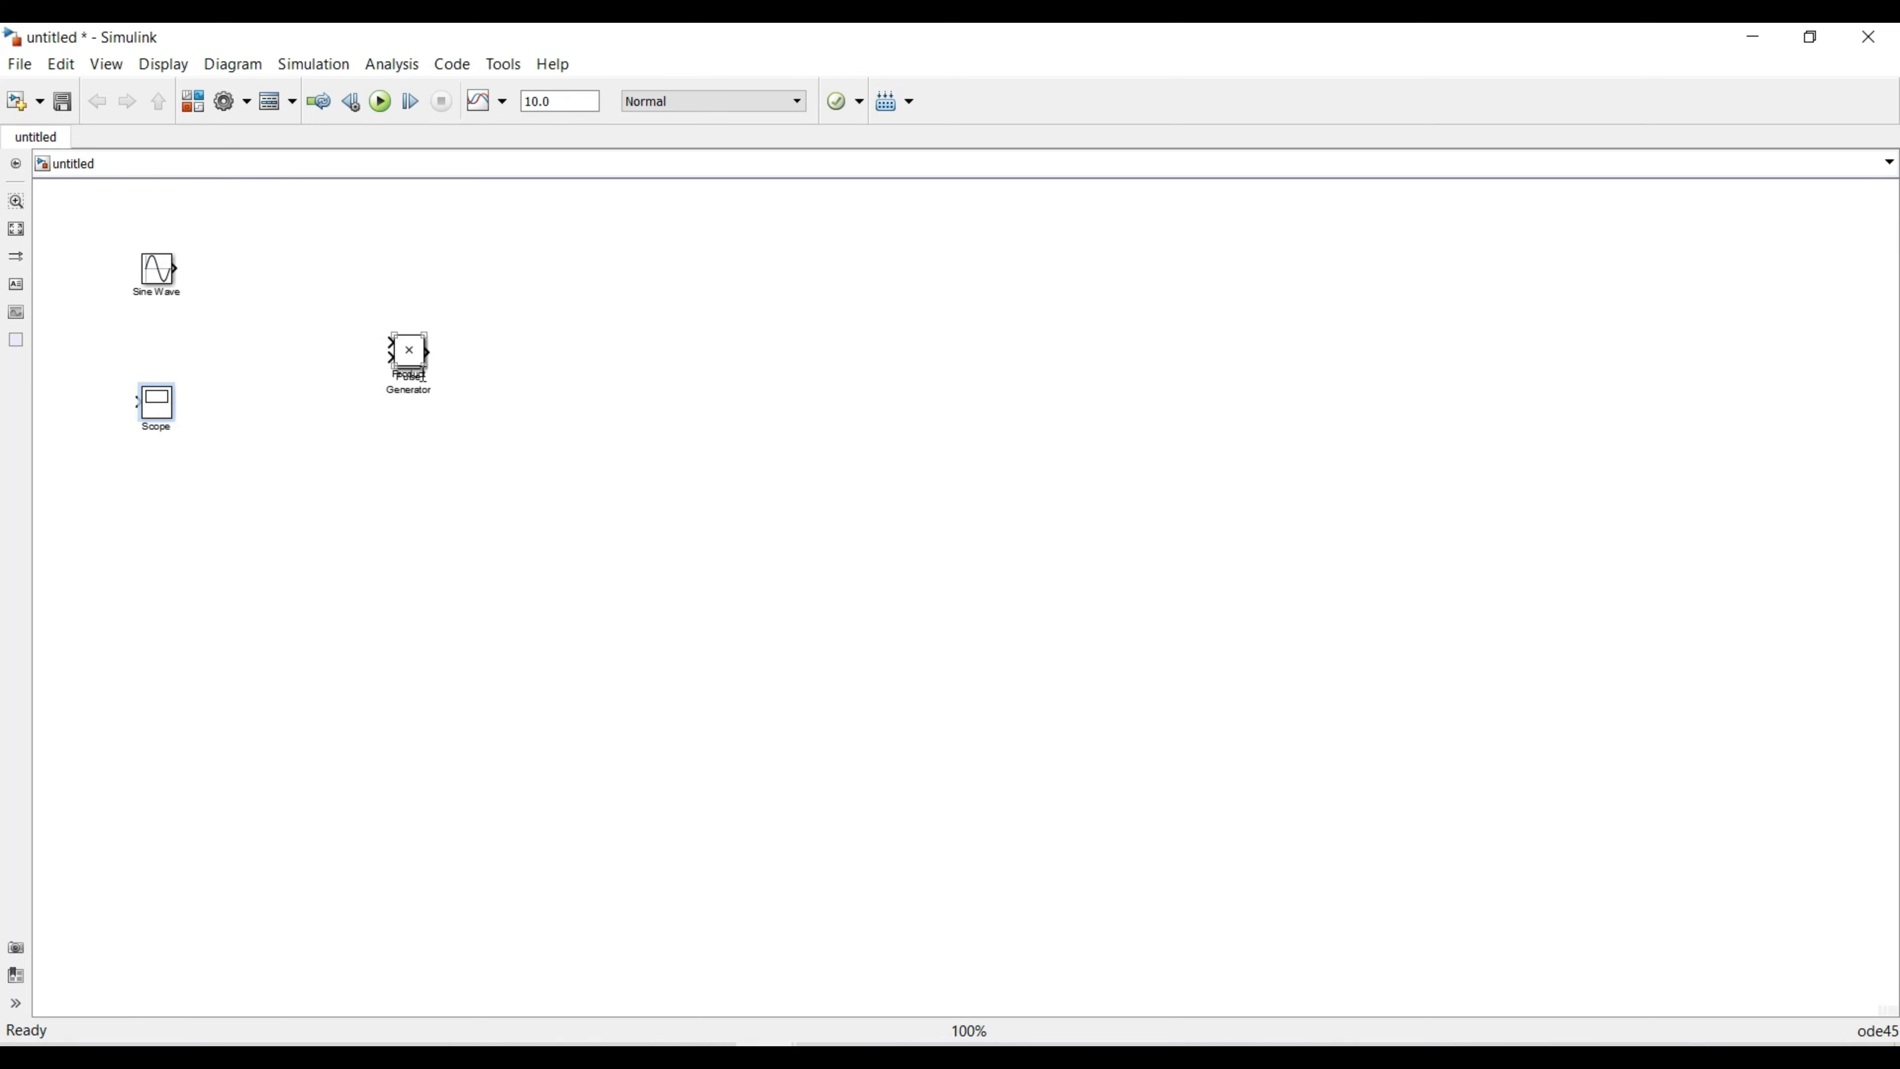
drag(391, 357, 333, 357)
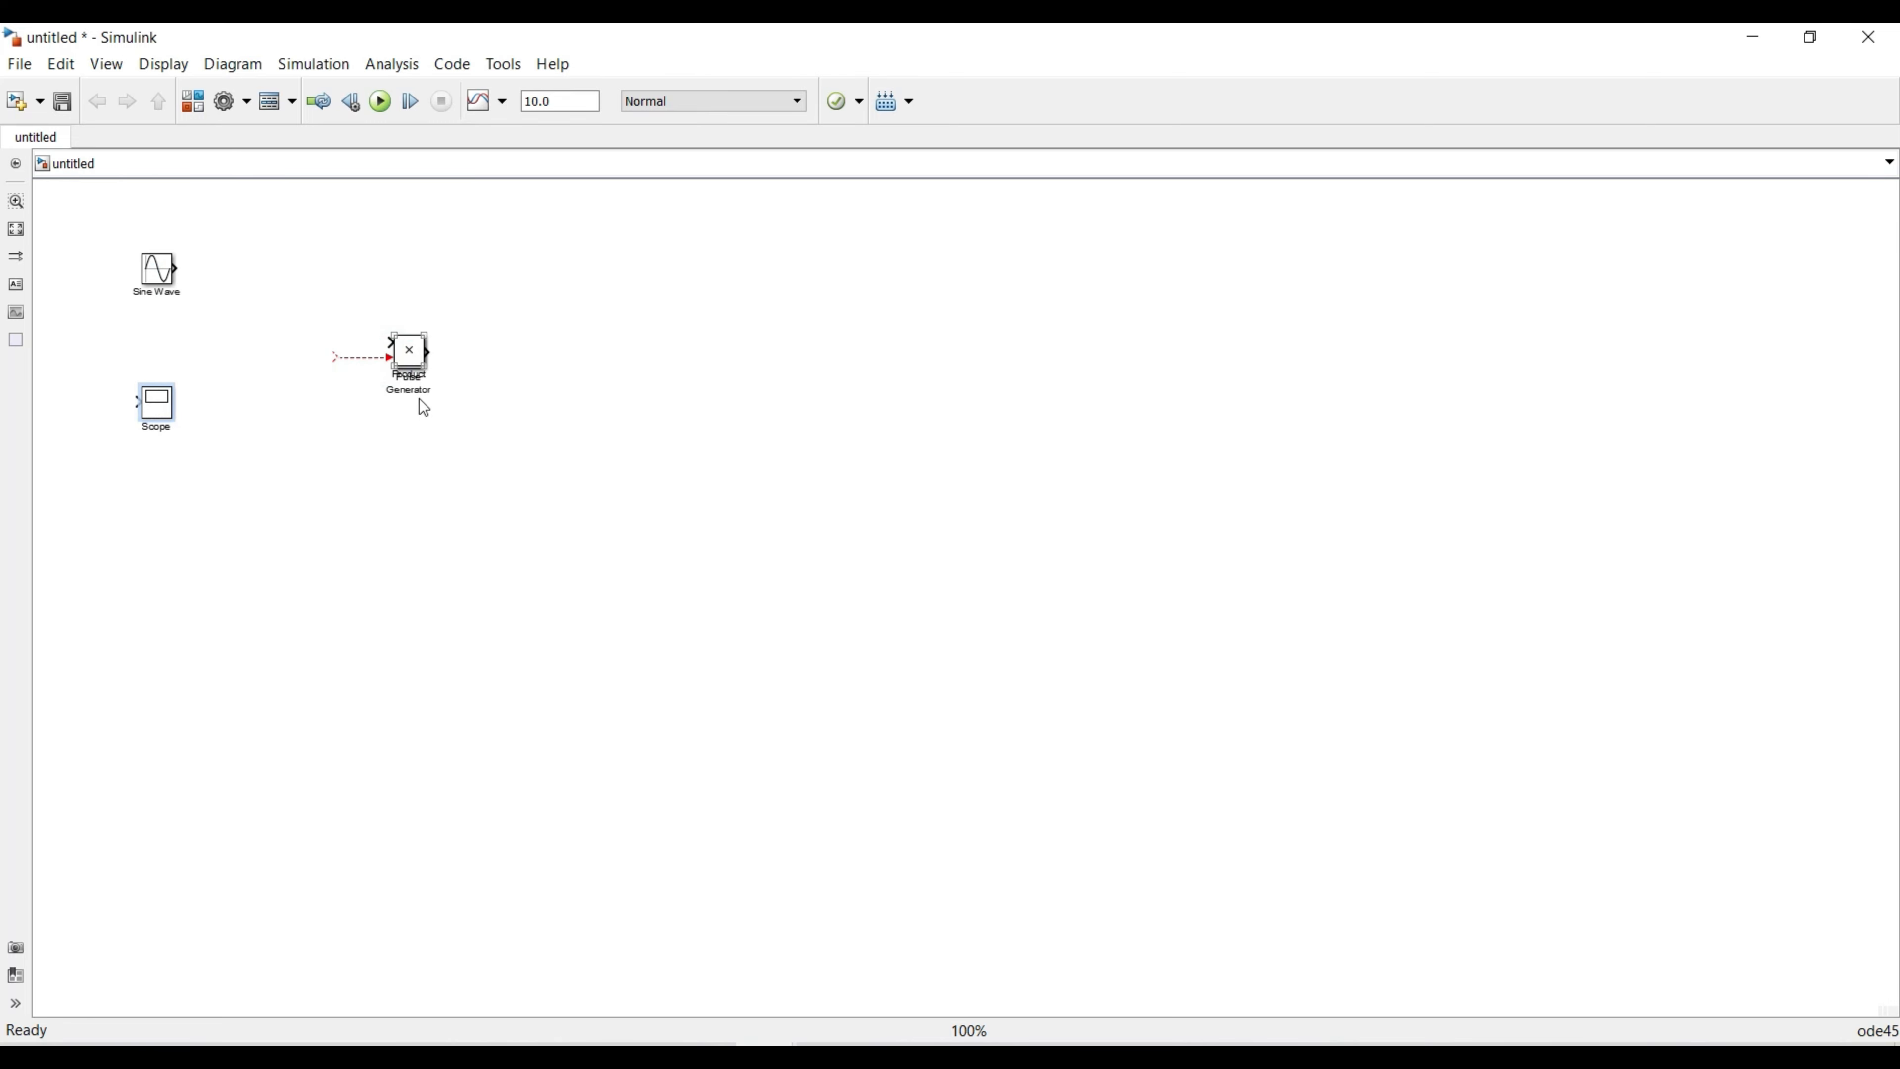
click(409, 358)
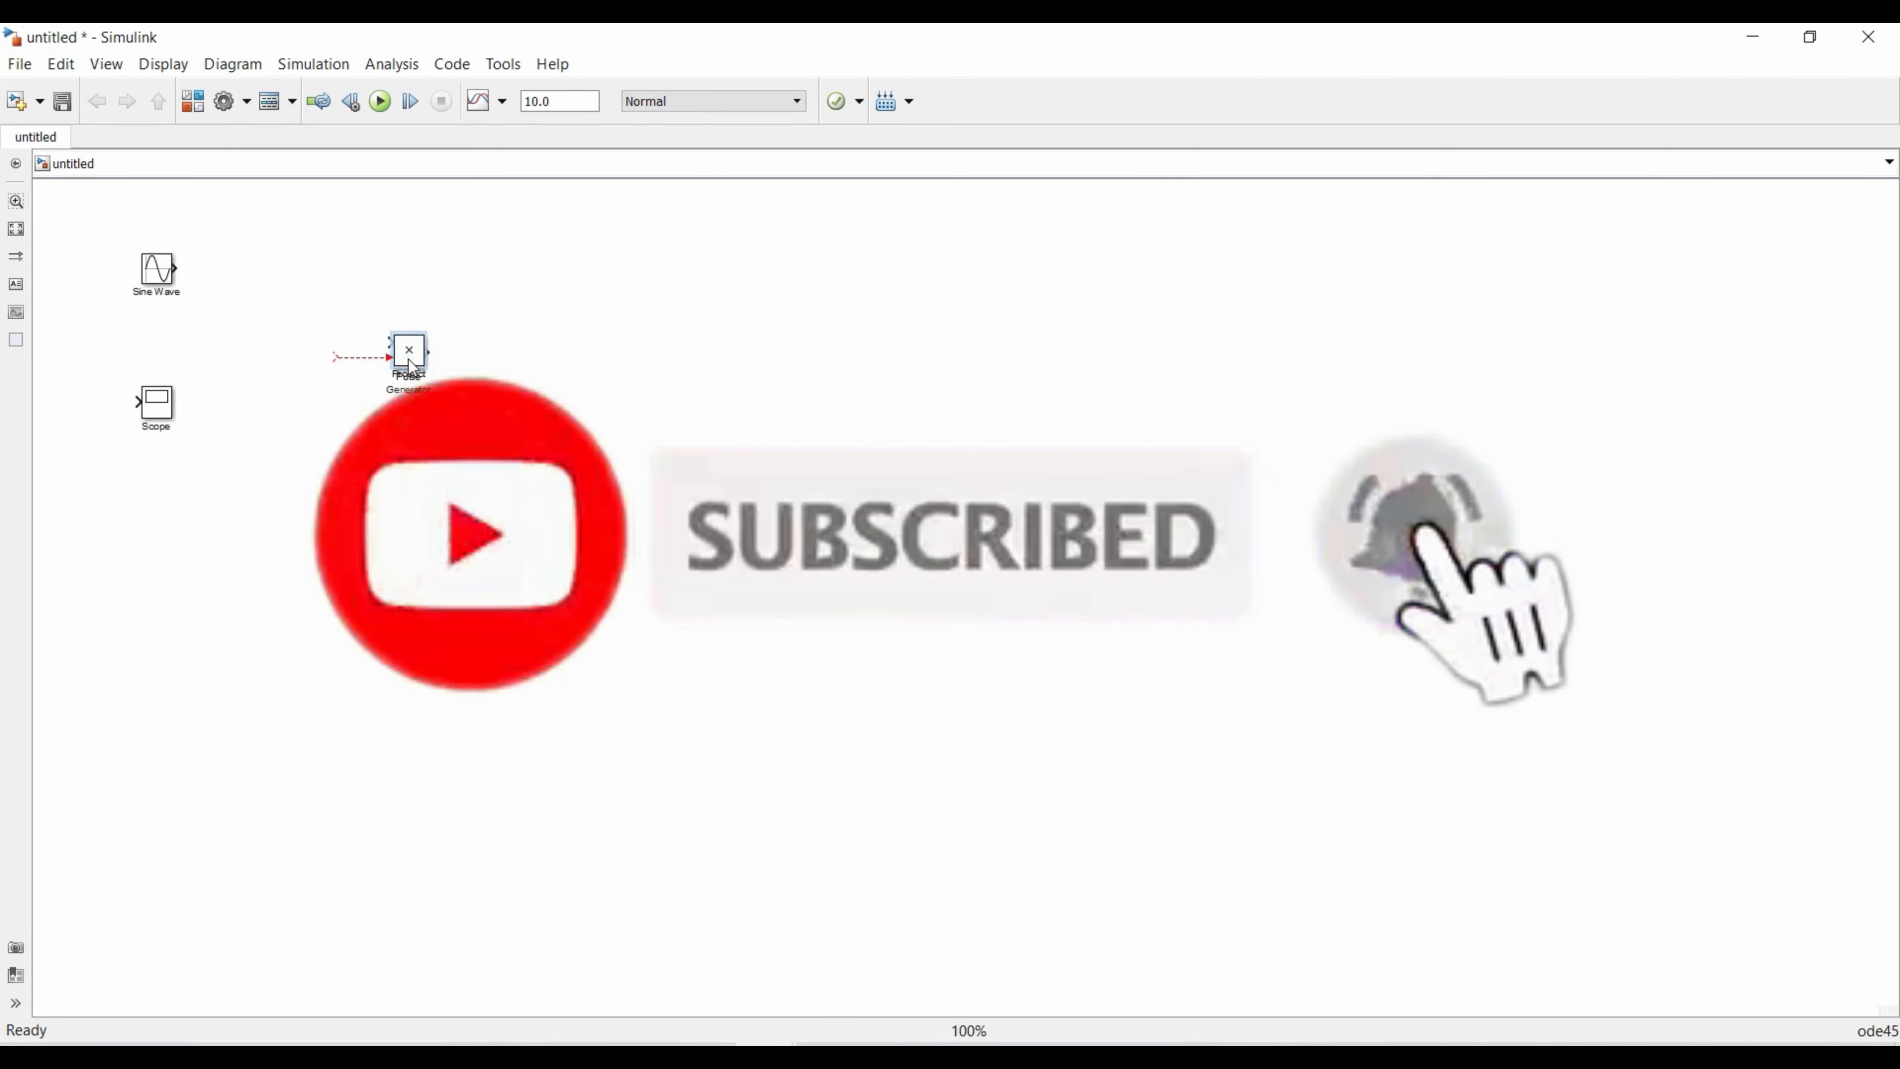
drag(410, 366, 540, 363)
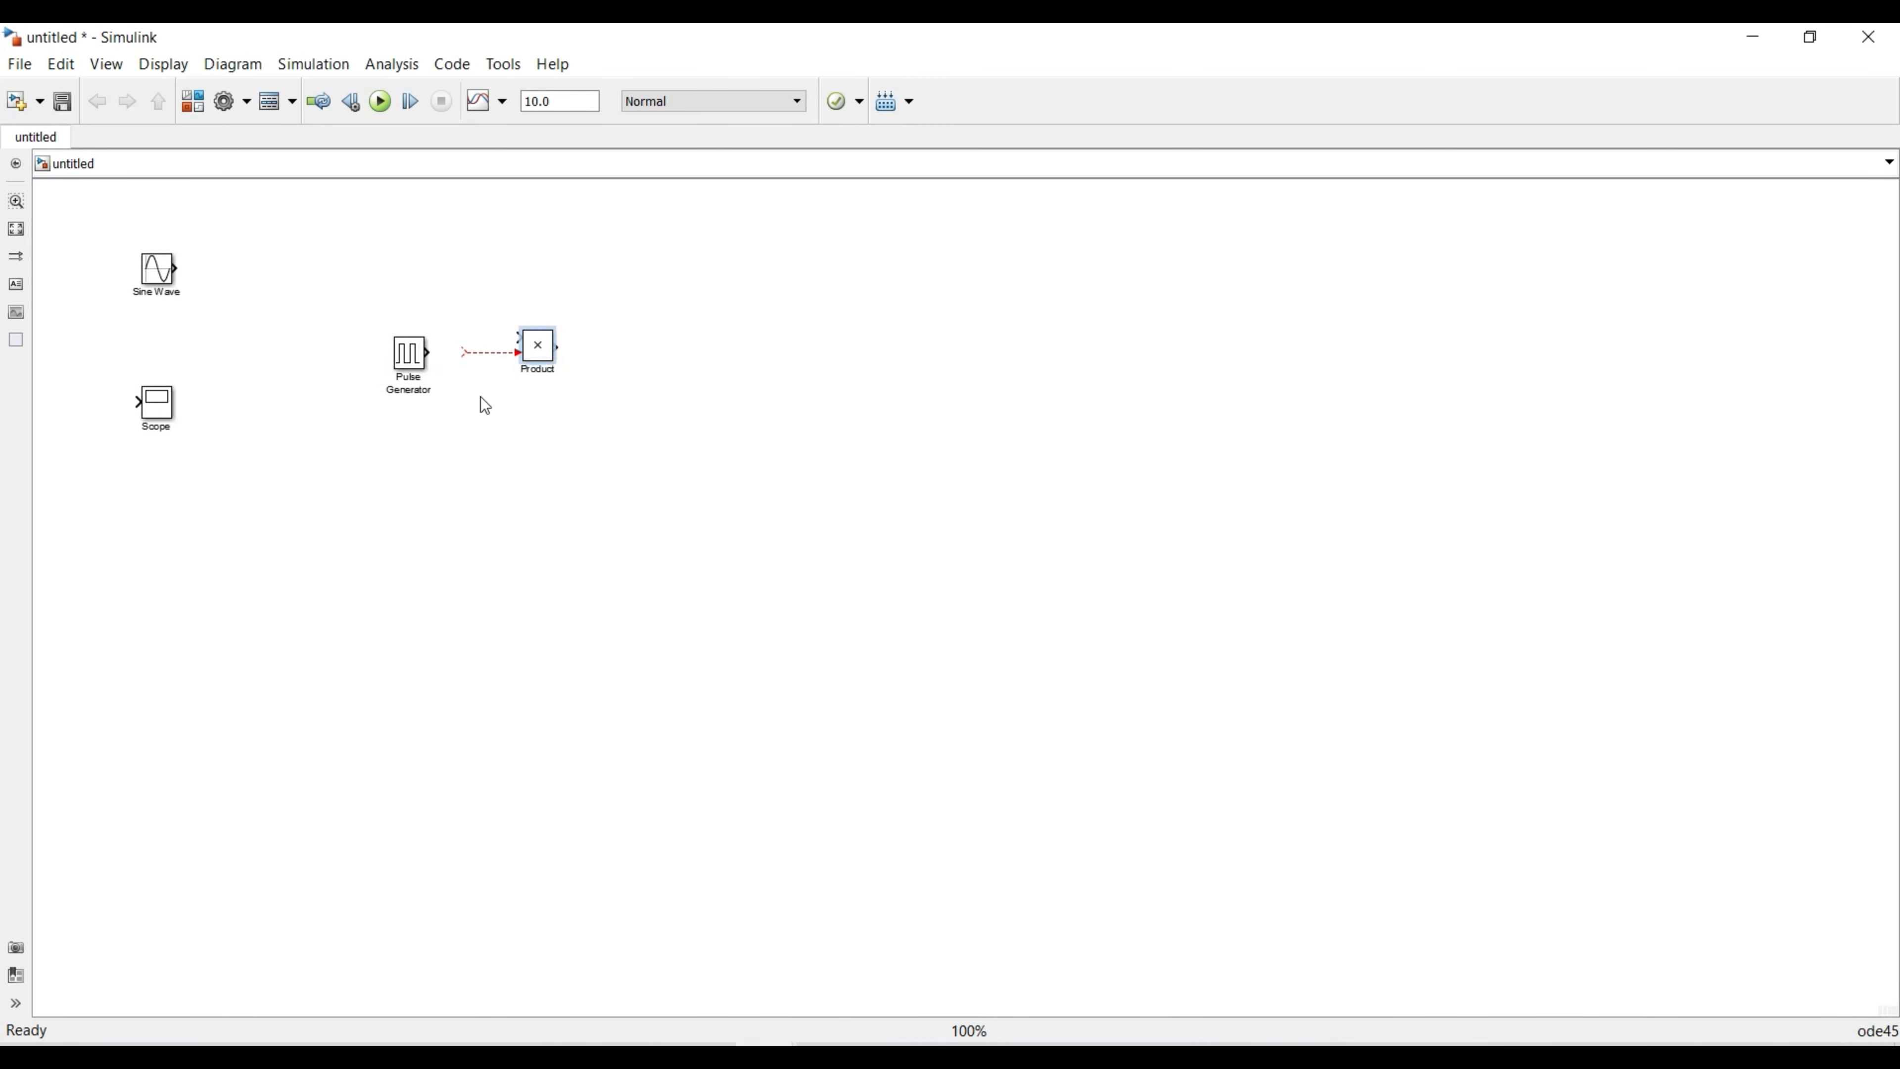
drag(417, 361, 188, 515)
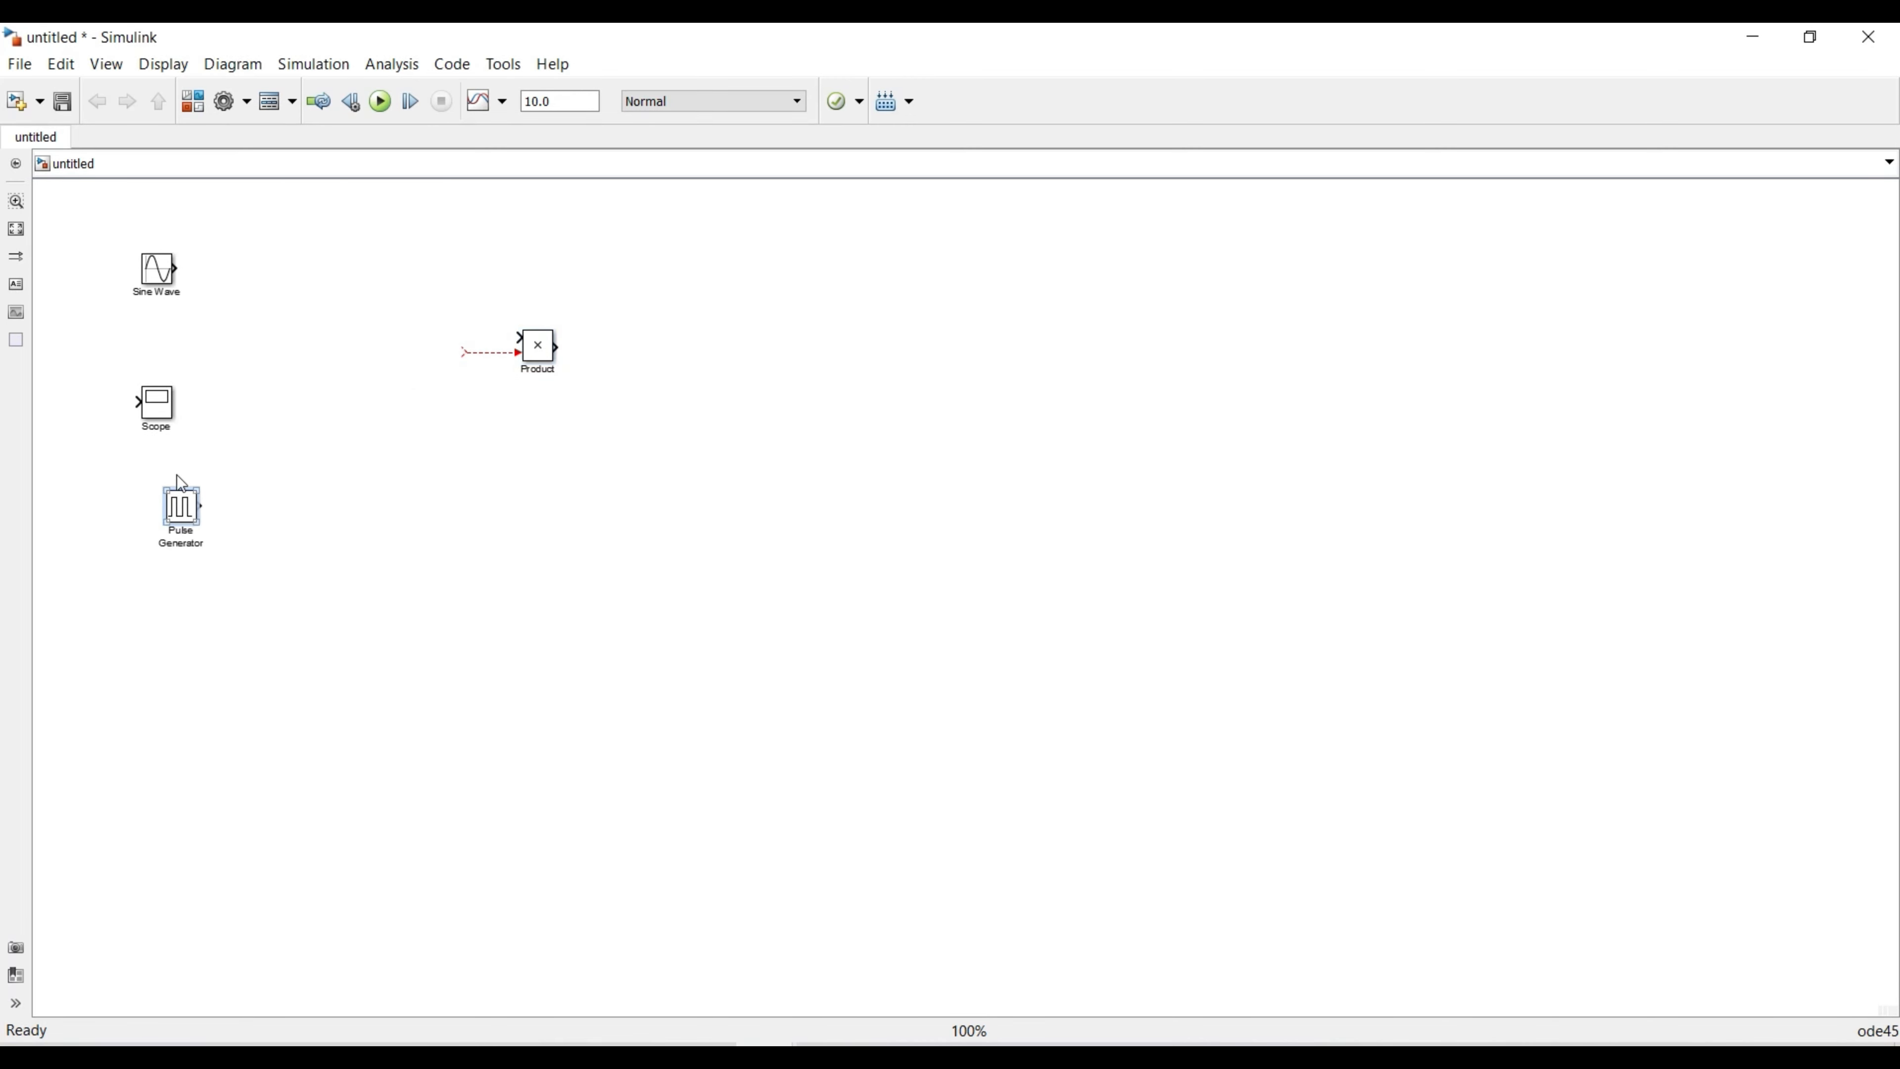
- Arrange the Pulse Generator below the Sine Wave, with the Product to their right and the Scope beyond it
drag(163, 414, 486, 413)
drag(541, 355, 335, 358)
drag(186, 505, 163, 473)
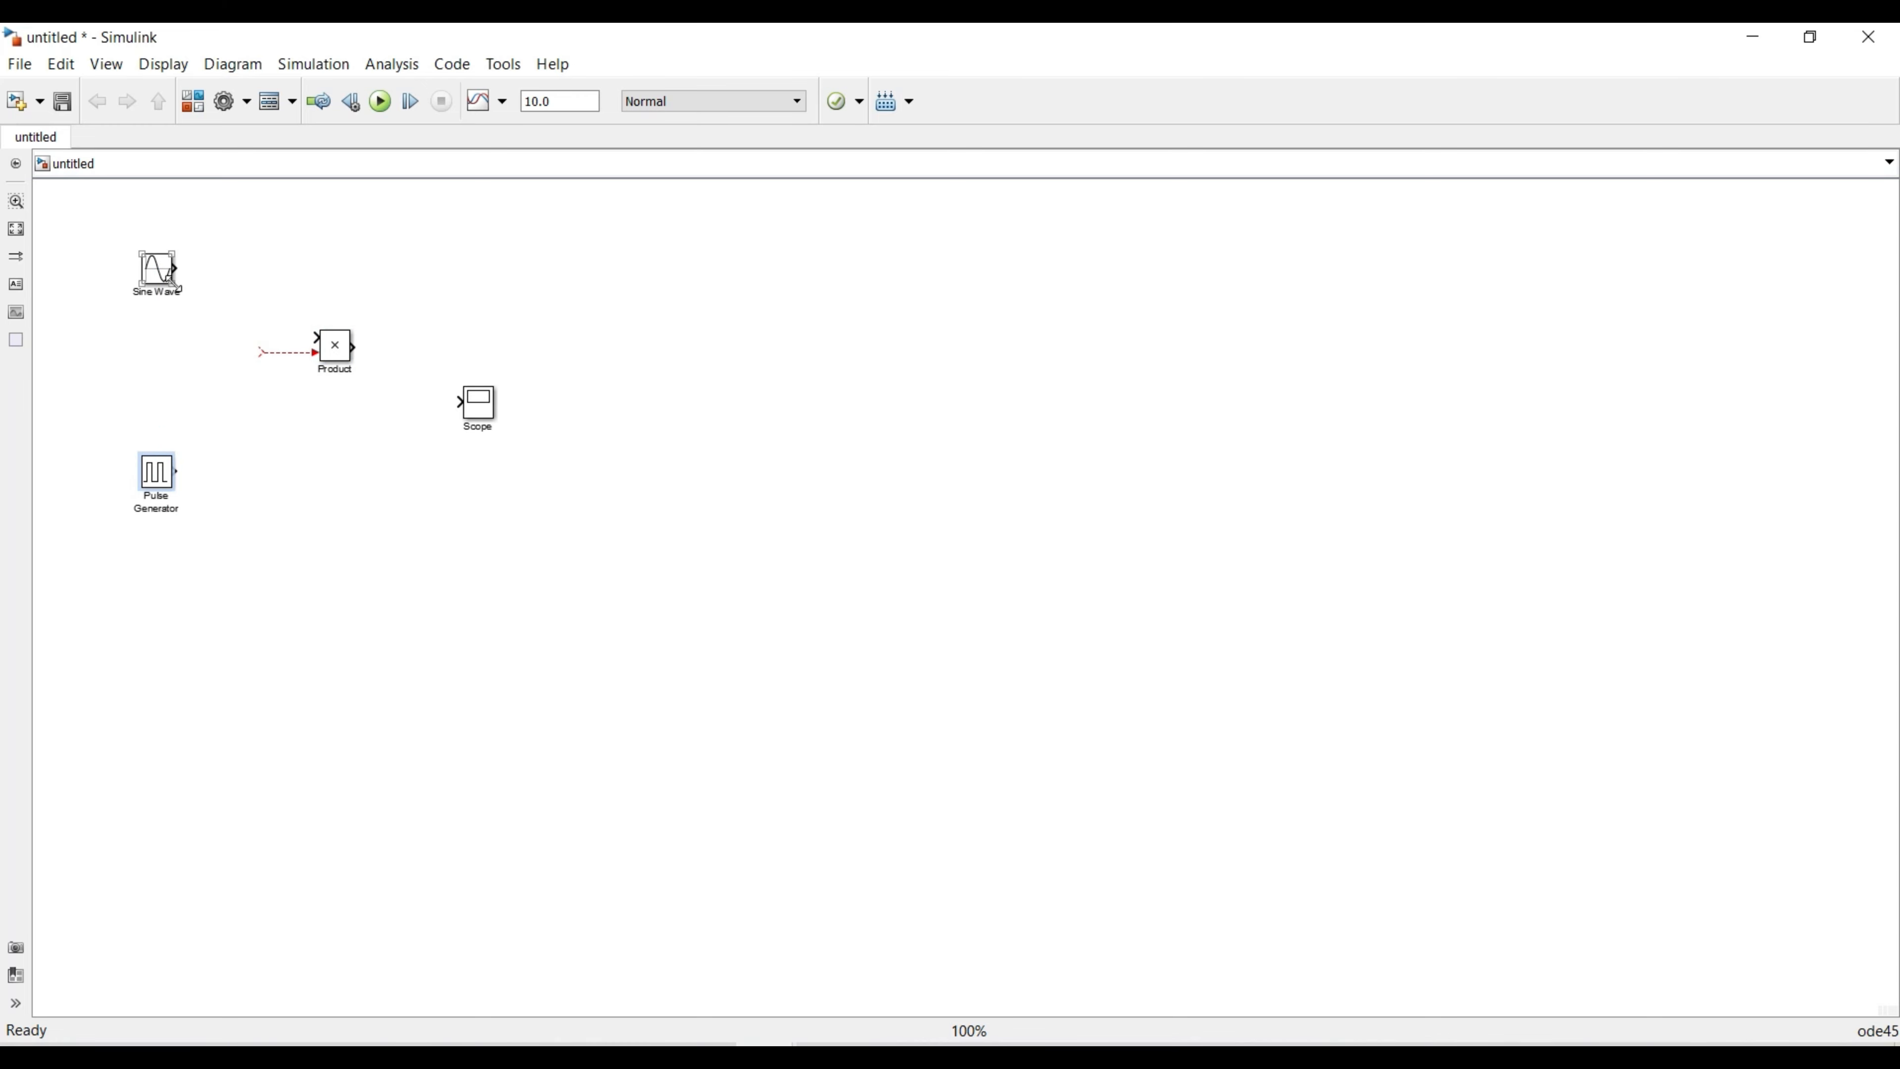
- Enlarge the Sine Wave and Pulse Generator blocks and shift the Pulse Generator slightly upward
drag(178, 285, 199, 336)
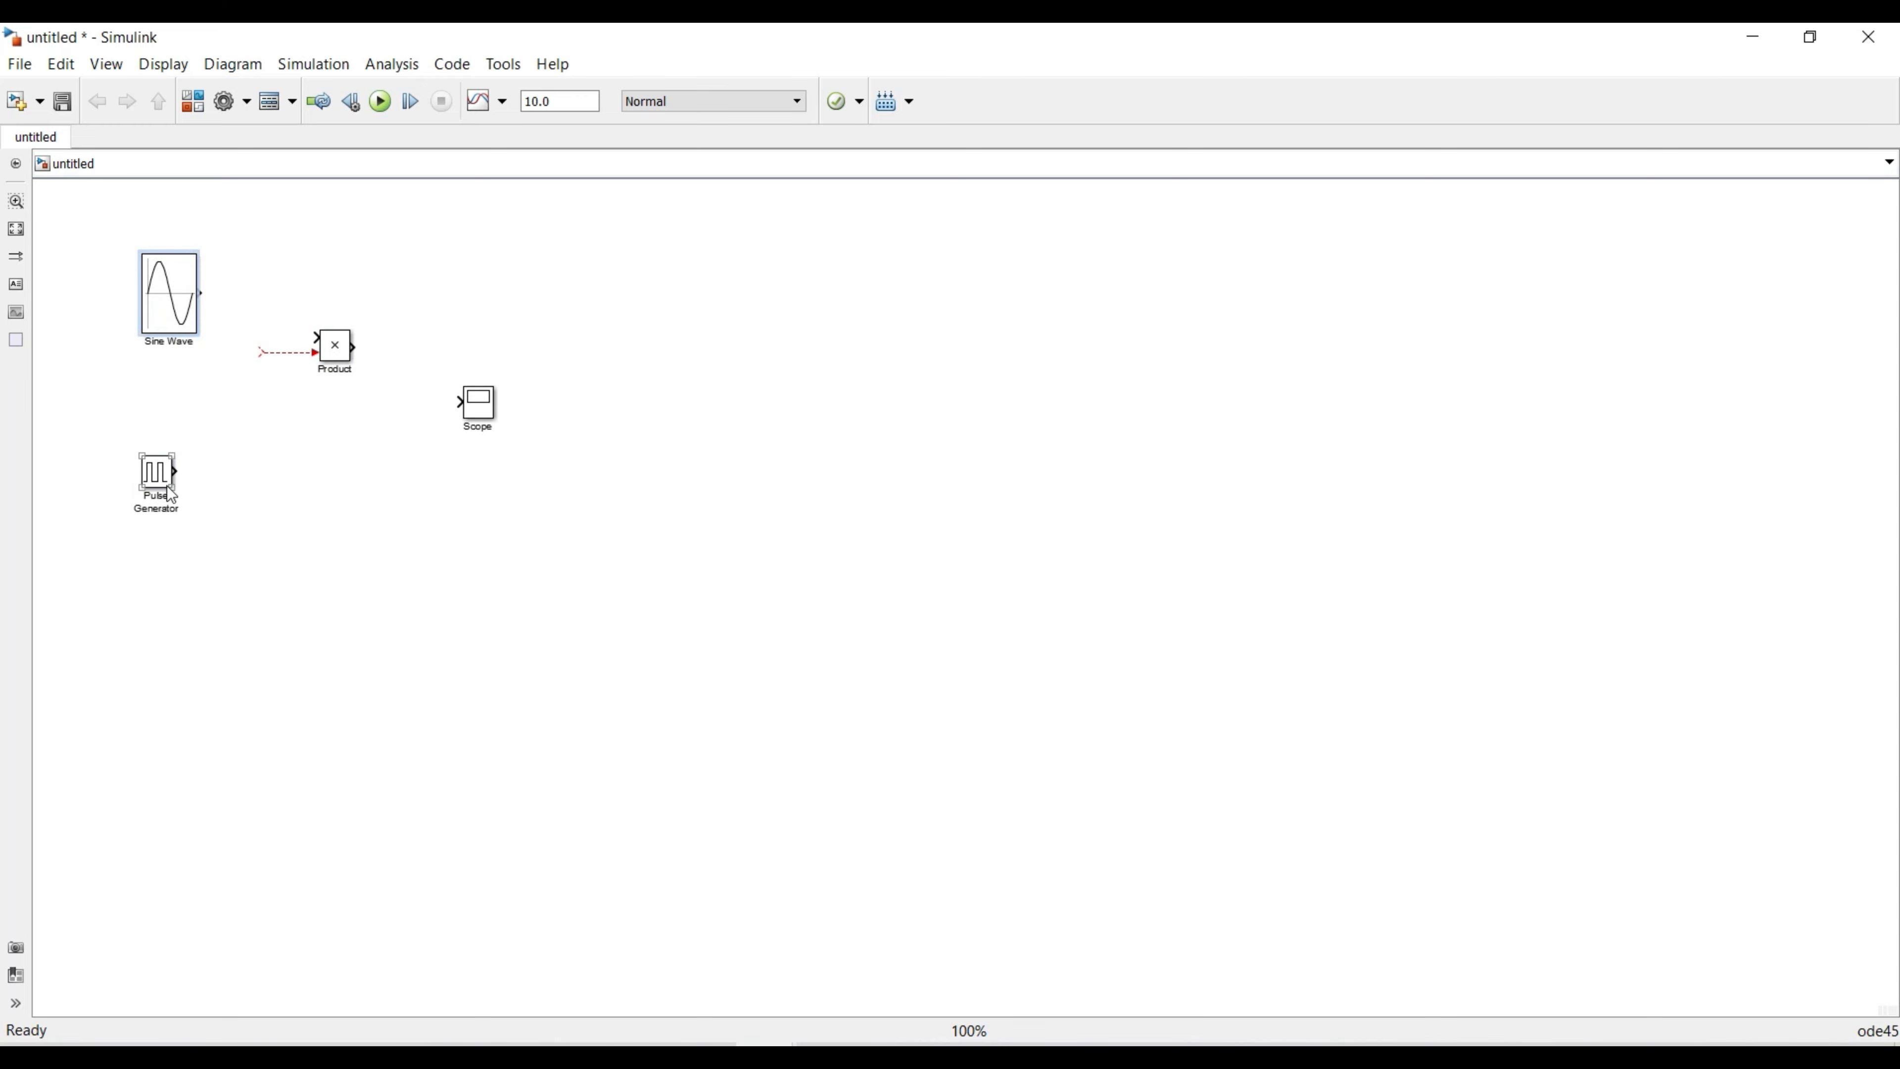
drag(177, 491, 209, 556)
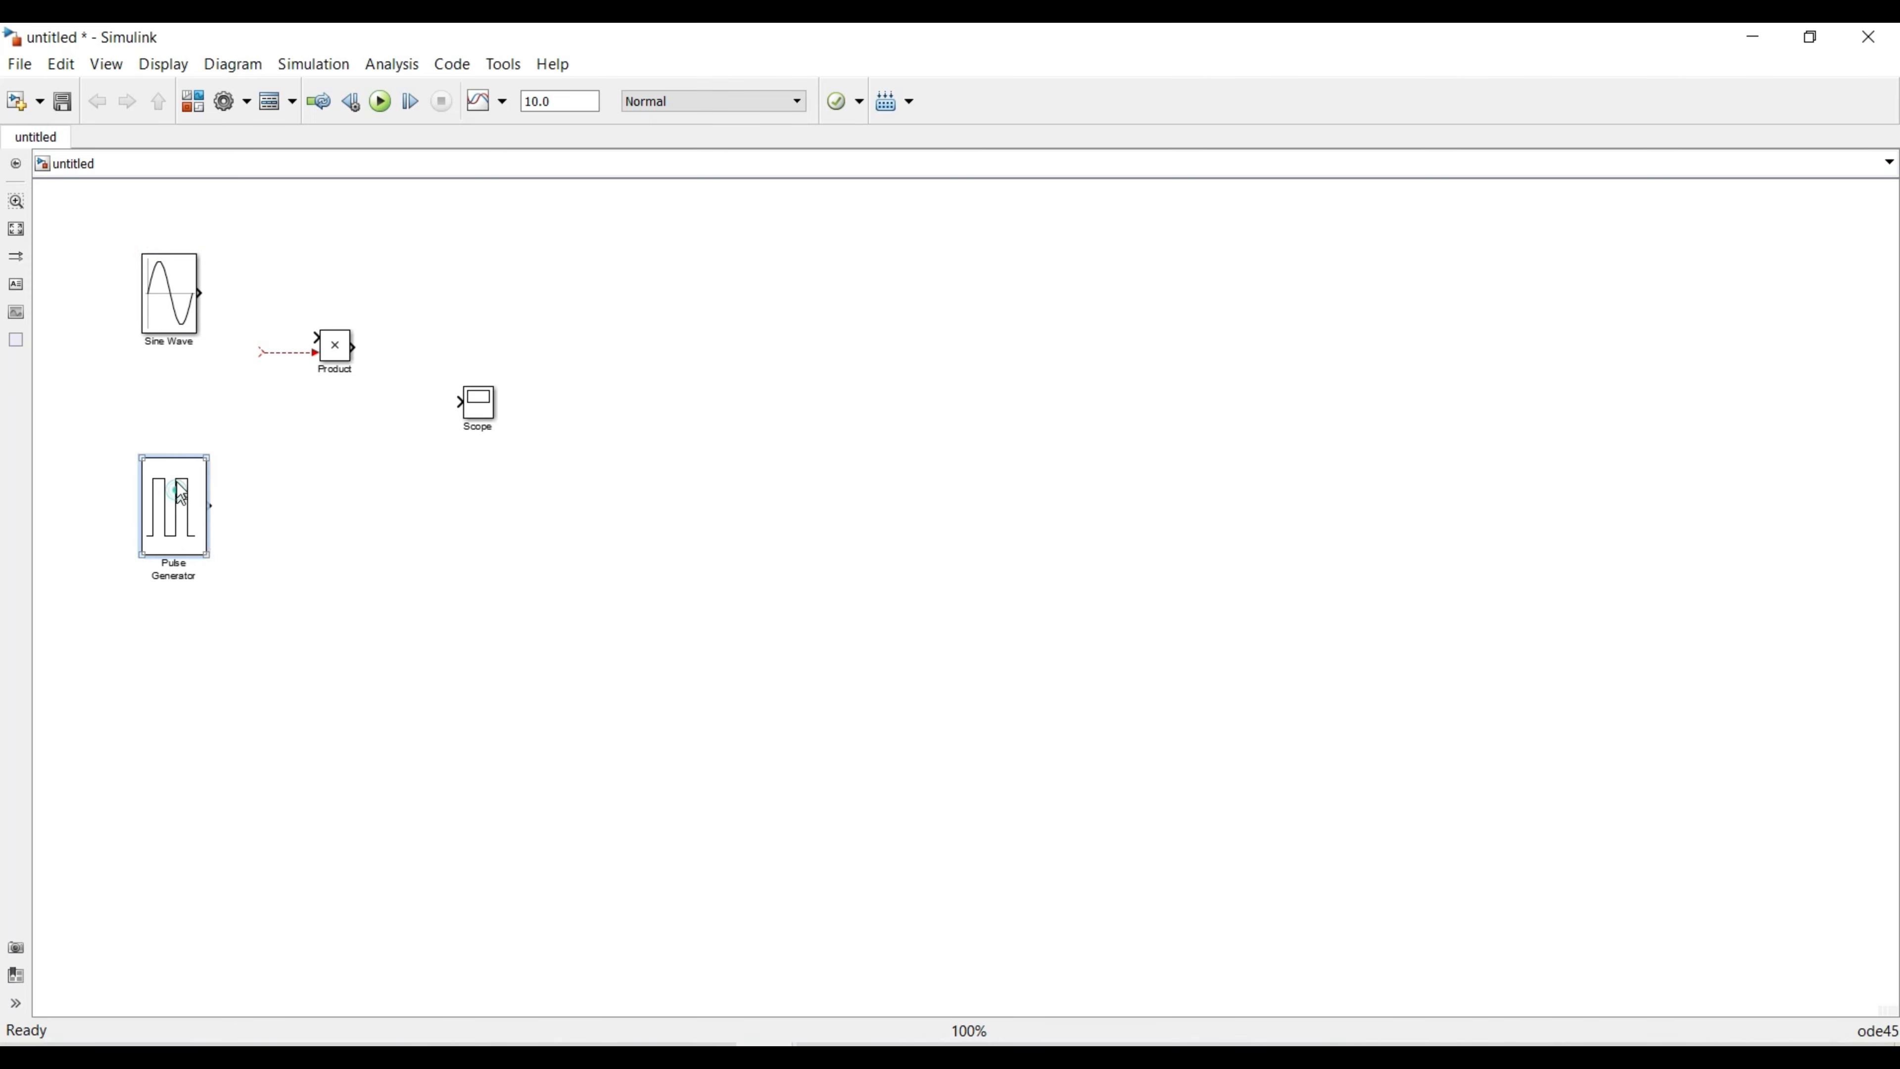
drag(178, 493, 180, 474)
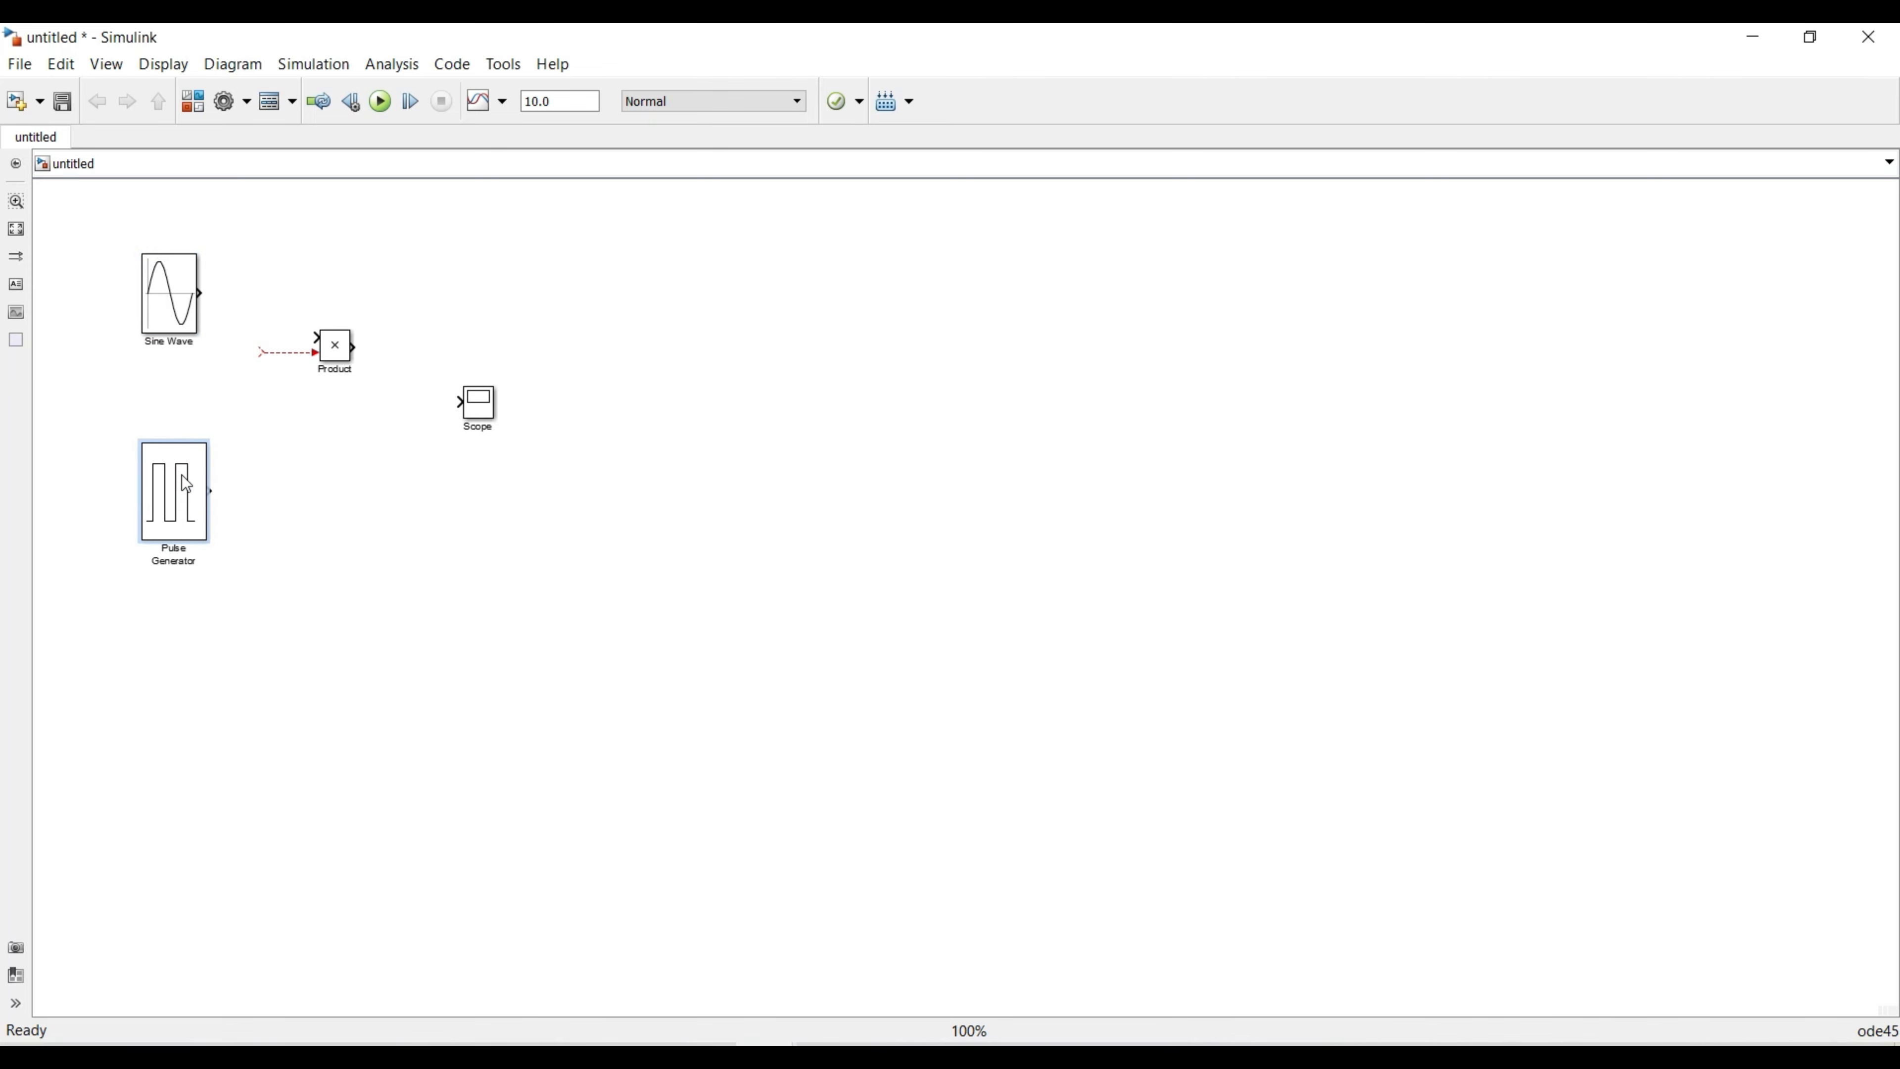
- Delete the unconnected line at the Product's lower input and enlarge the Product and Scope blocks
click(301, 352)
key(Delete)
click(352, 357)
drag(348, 361, 542, 494)
- Duplicate the Scope block and place the copy above the Product block, level with the Sine Wave
right_click(499, 450)
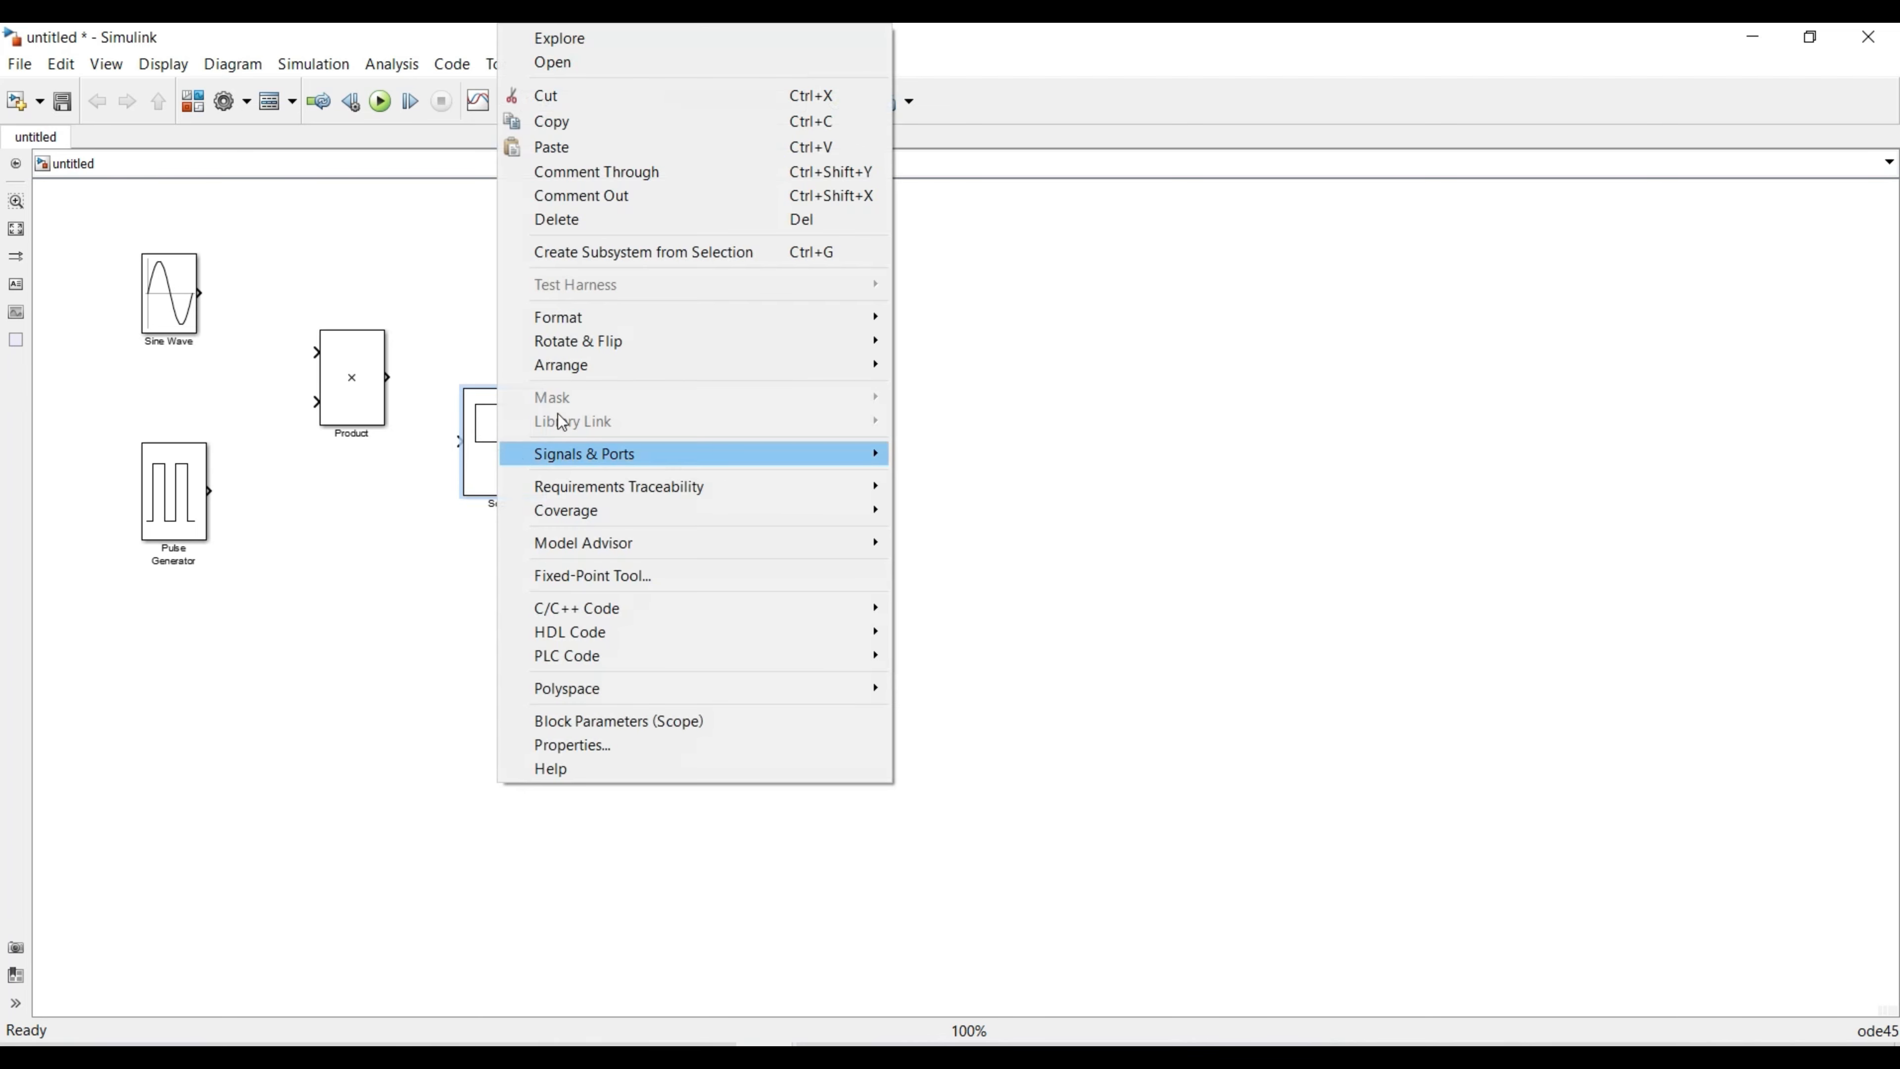
click(563, 122)
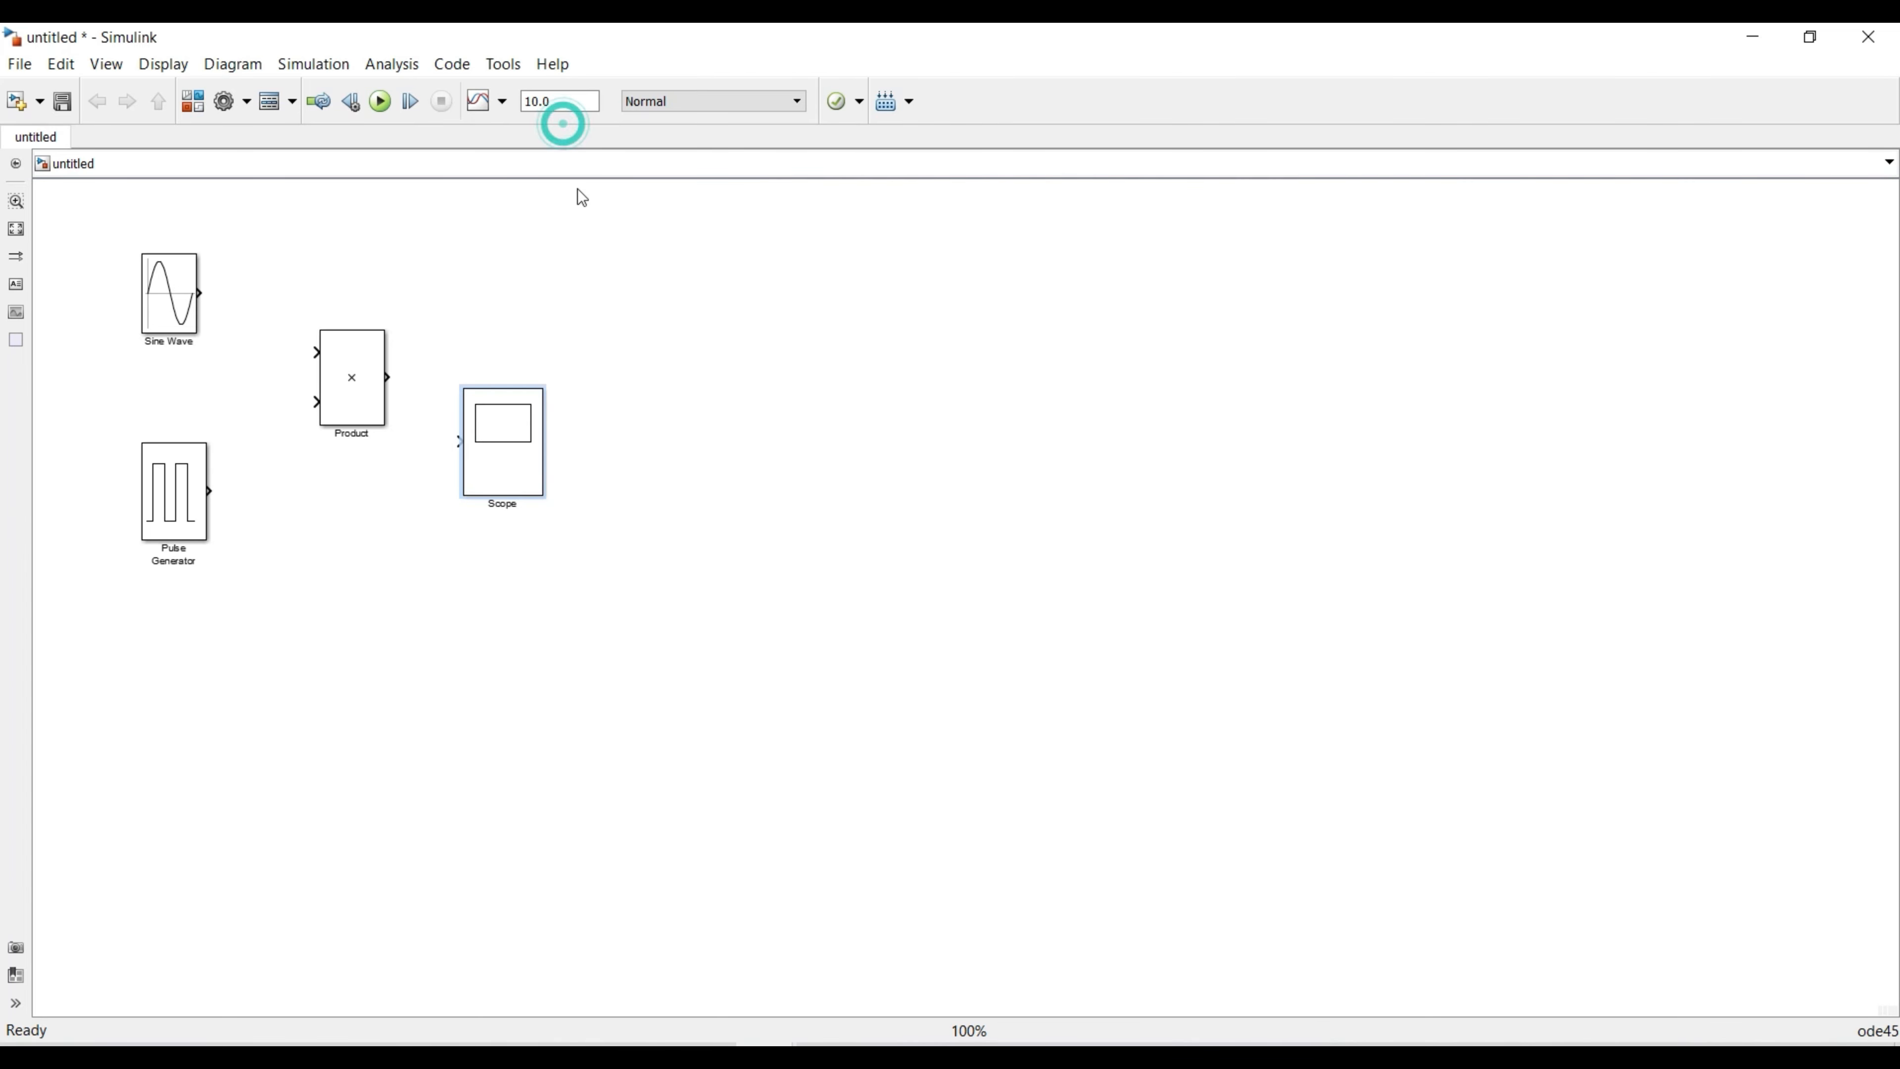
key(ctrl+v)
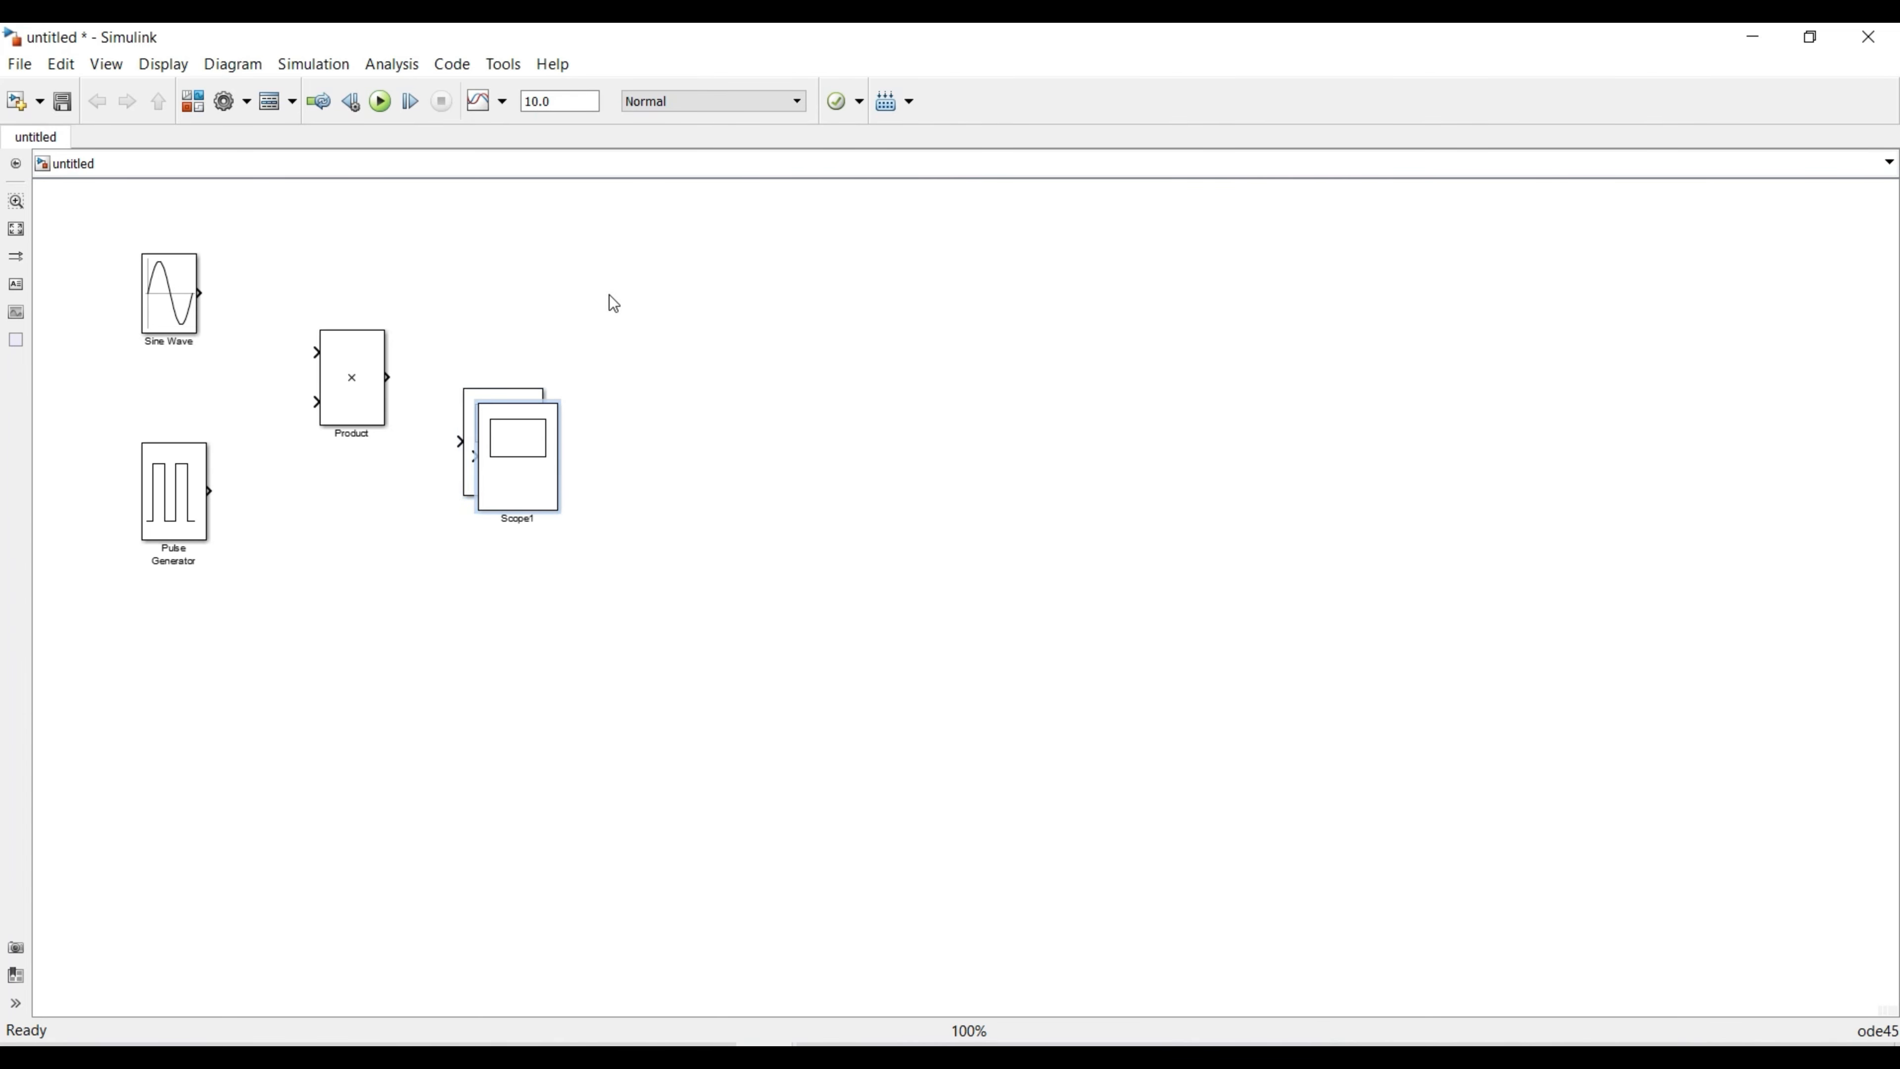
drag(541, 442, 445, 262)
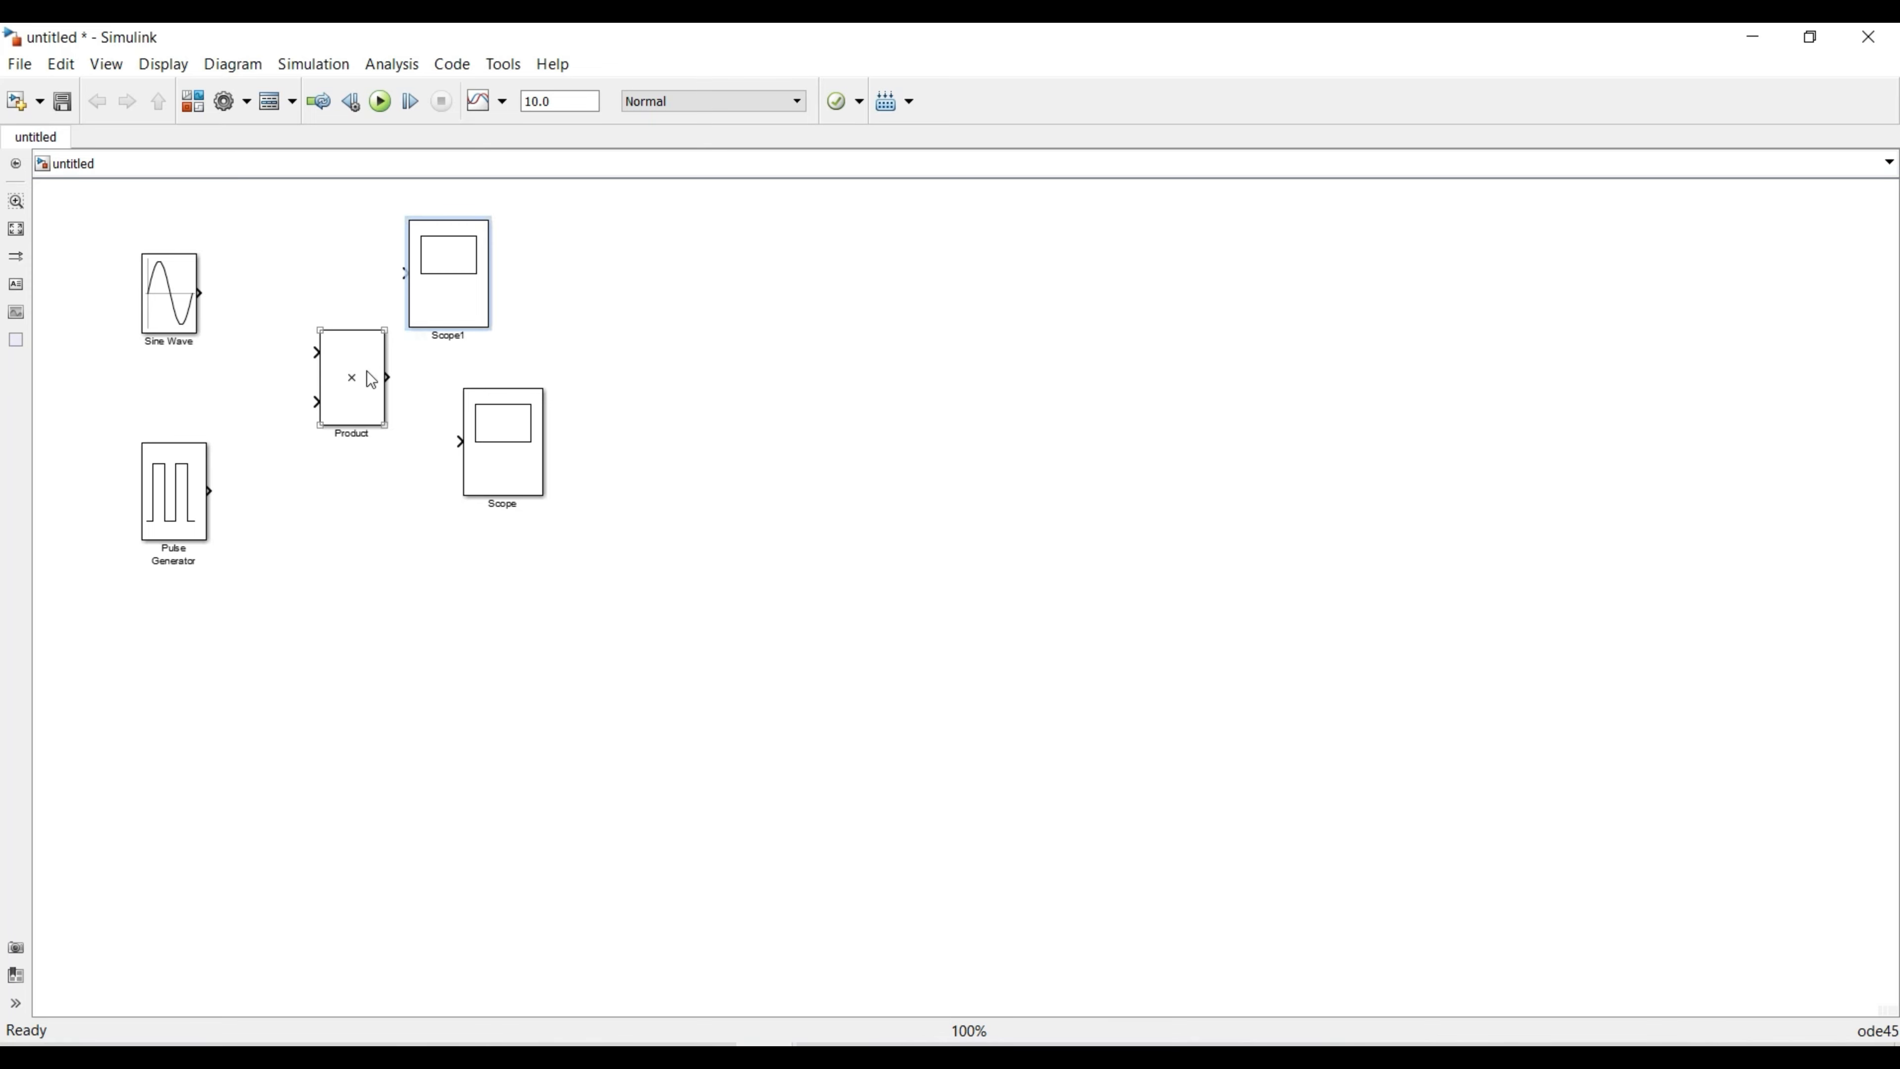
- Move the Product below the copied Scope and the original Scope farther right, and slightly enlarge the Sine Wave block
drag(354, 381, 369, 428)
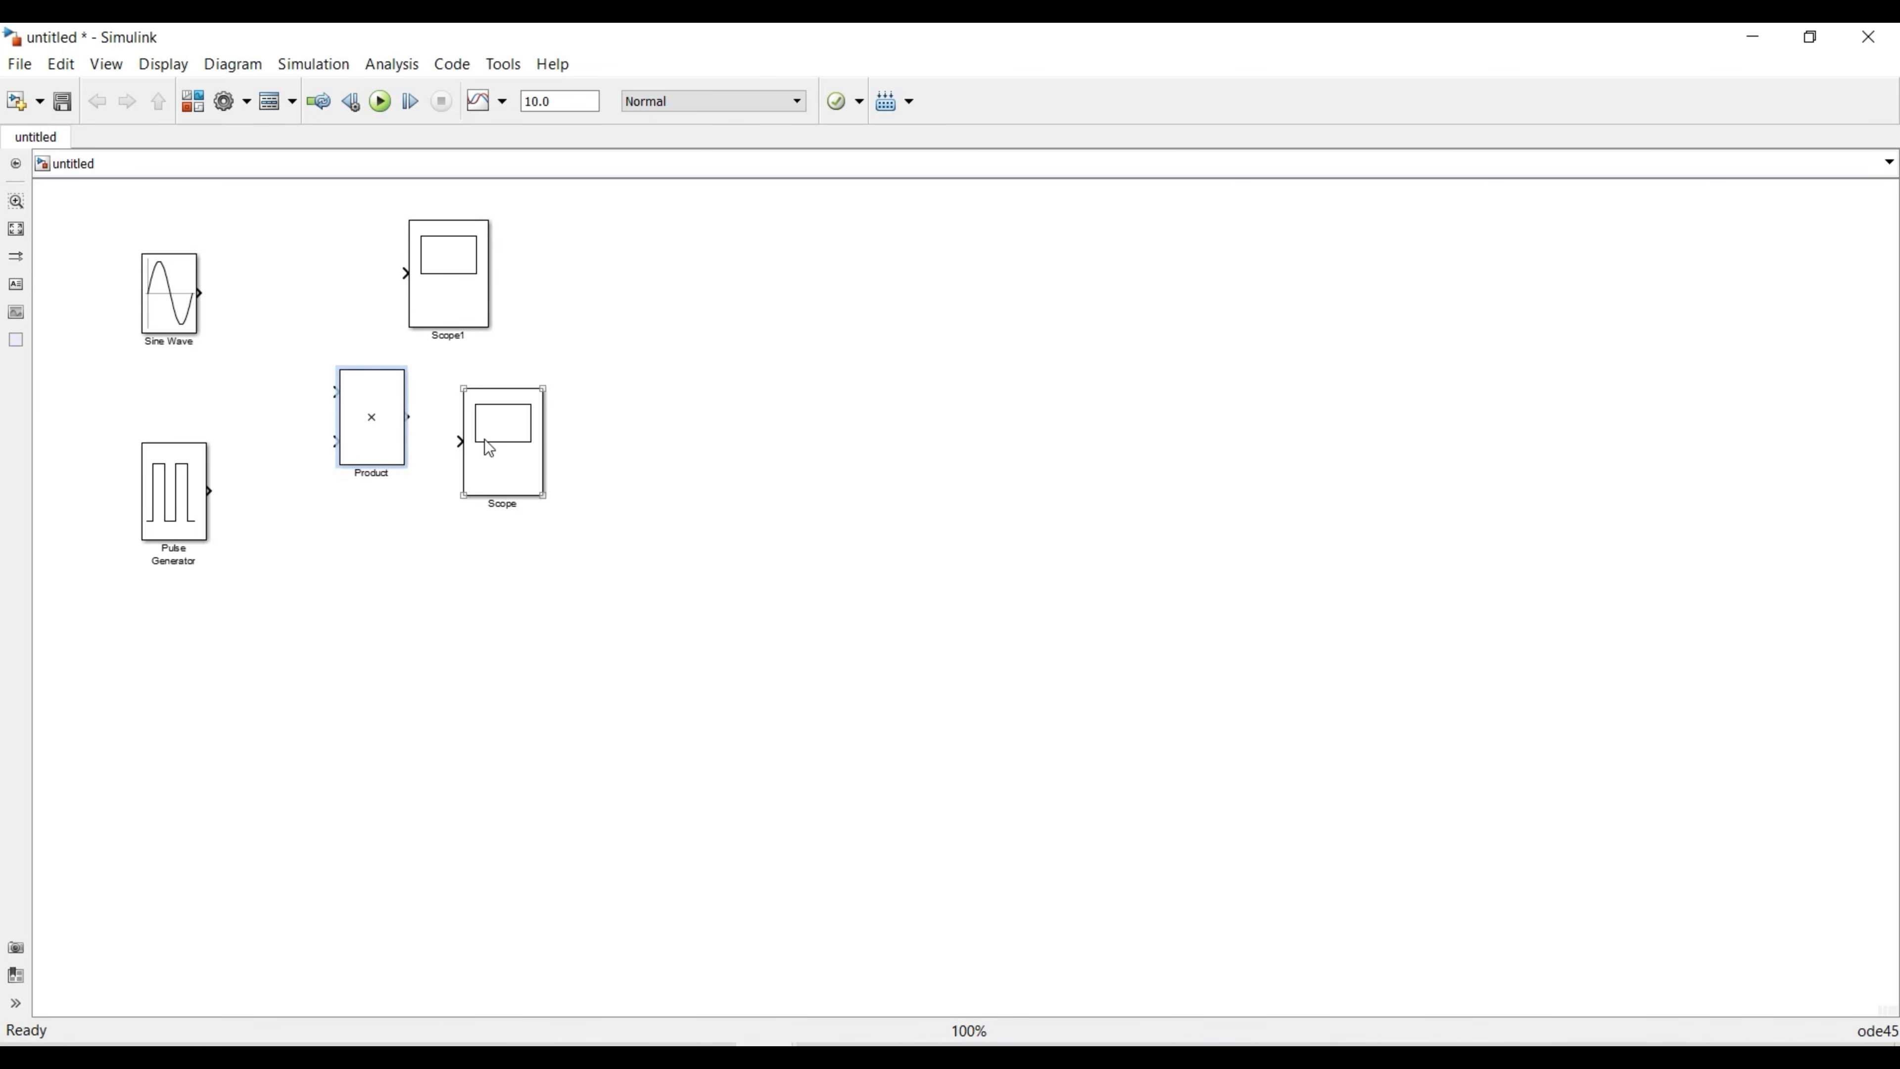
drag(486, 438, 644, 447)
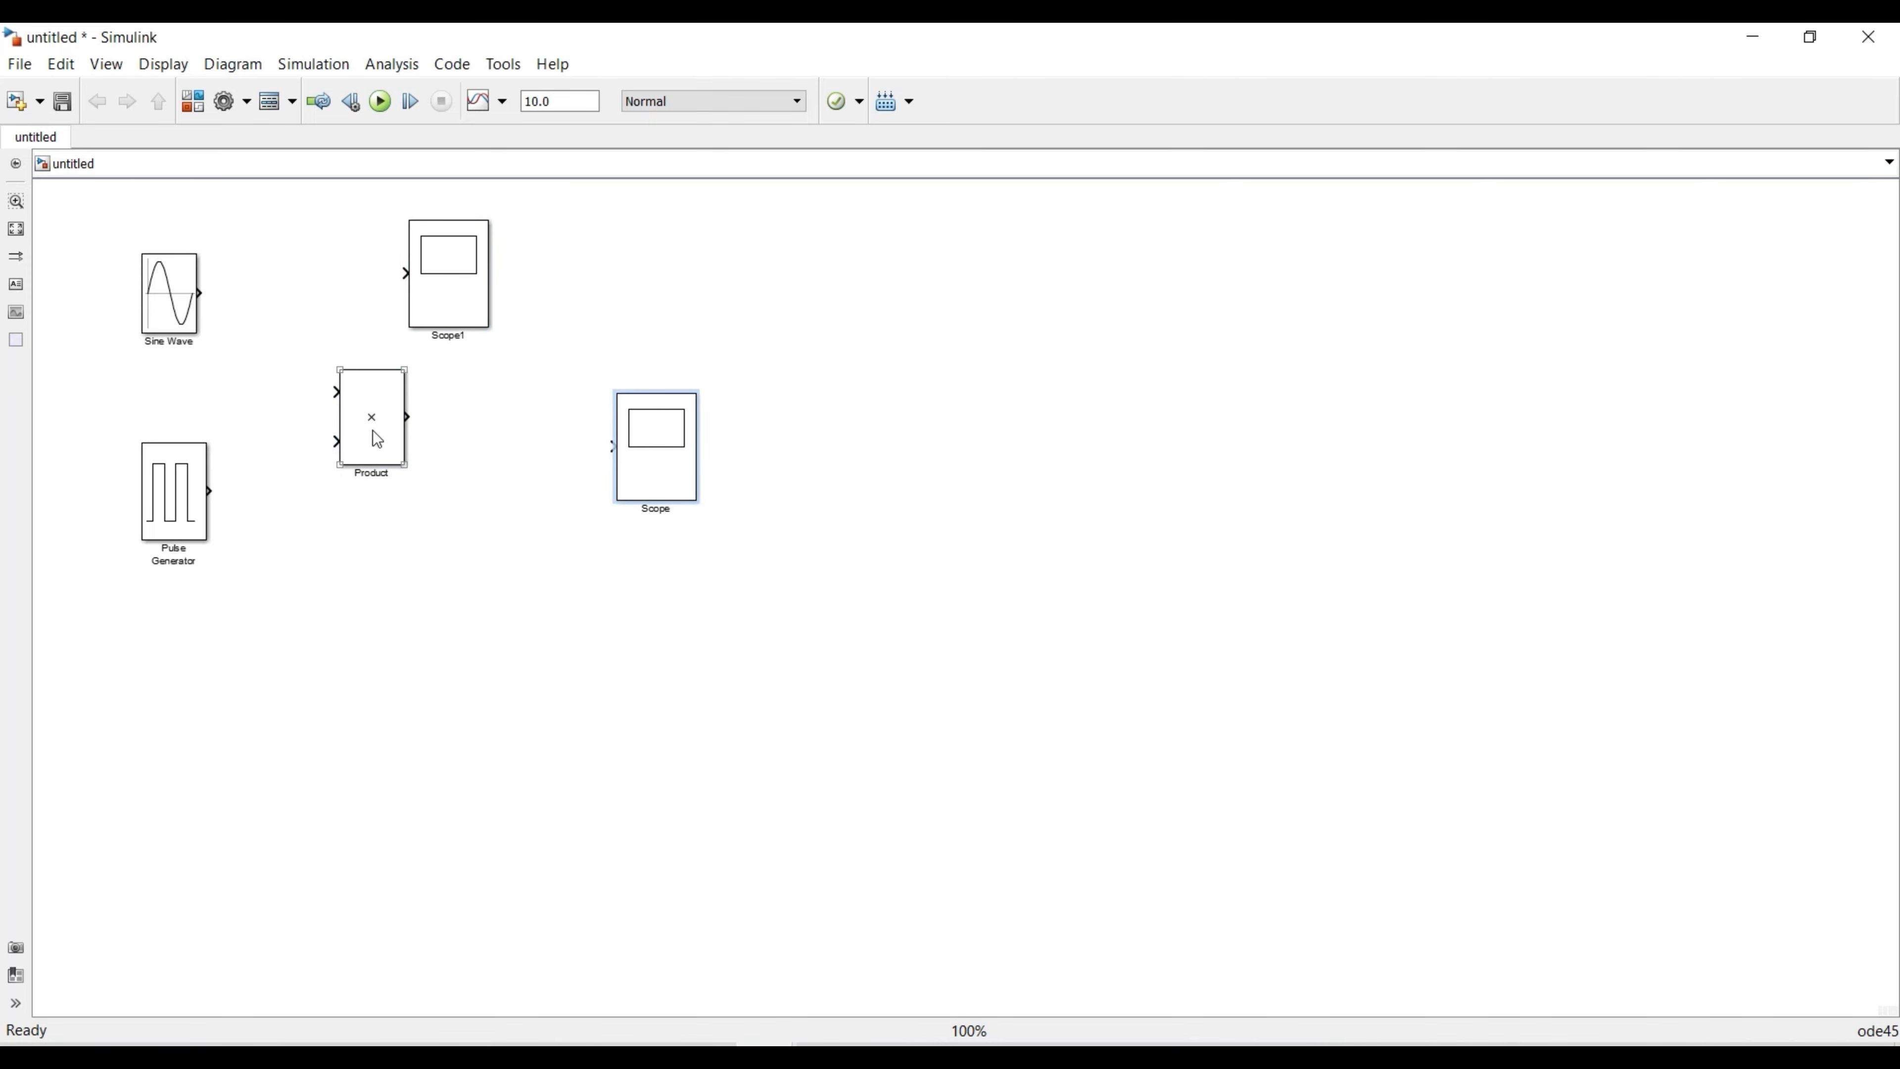
drag(377, 440, 443, 457)
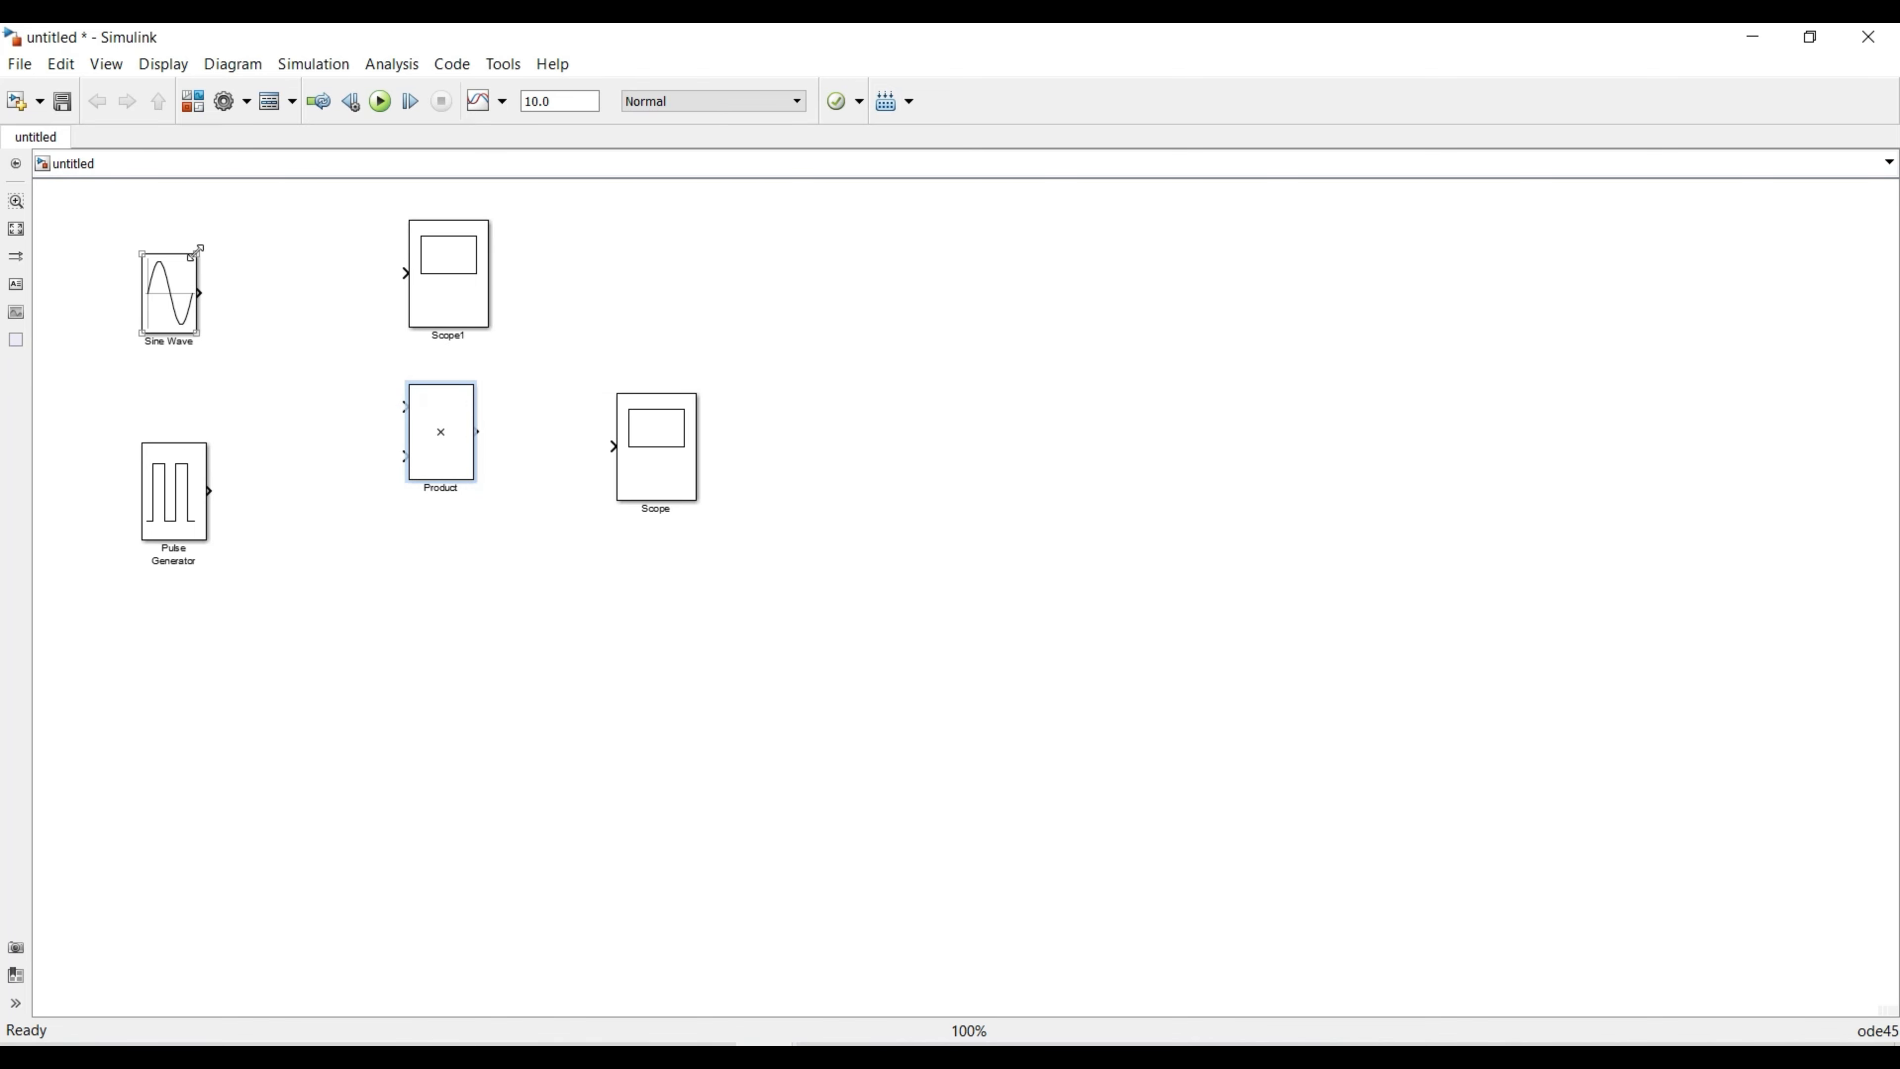
drag(198, 254, 204, 238)
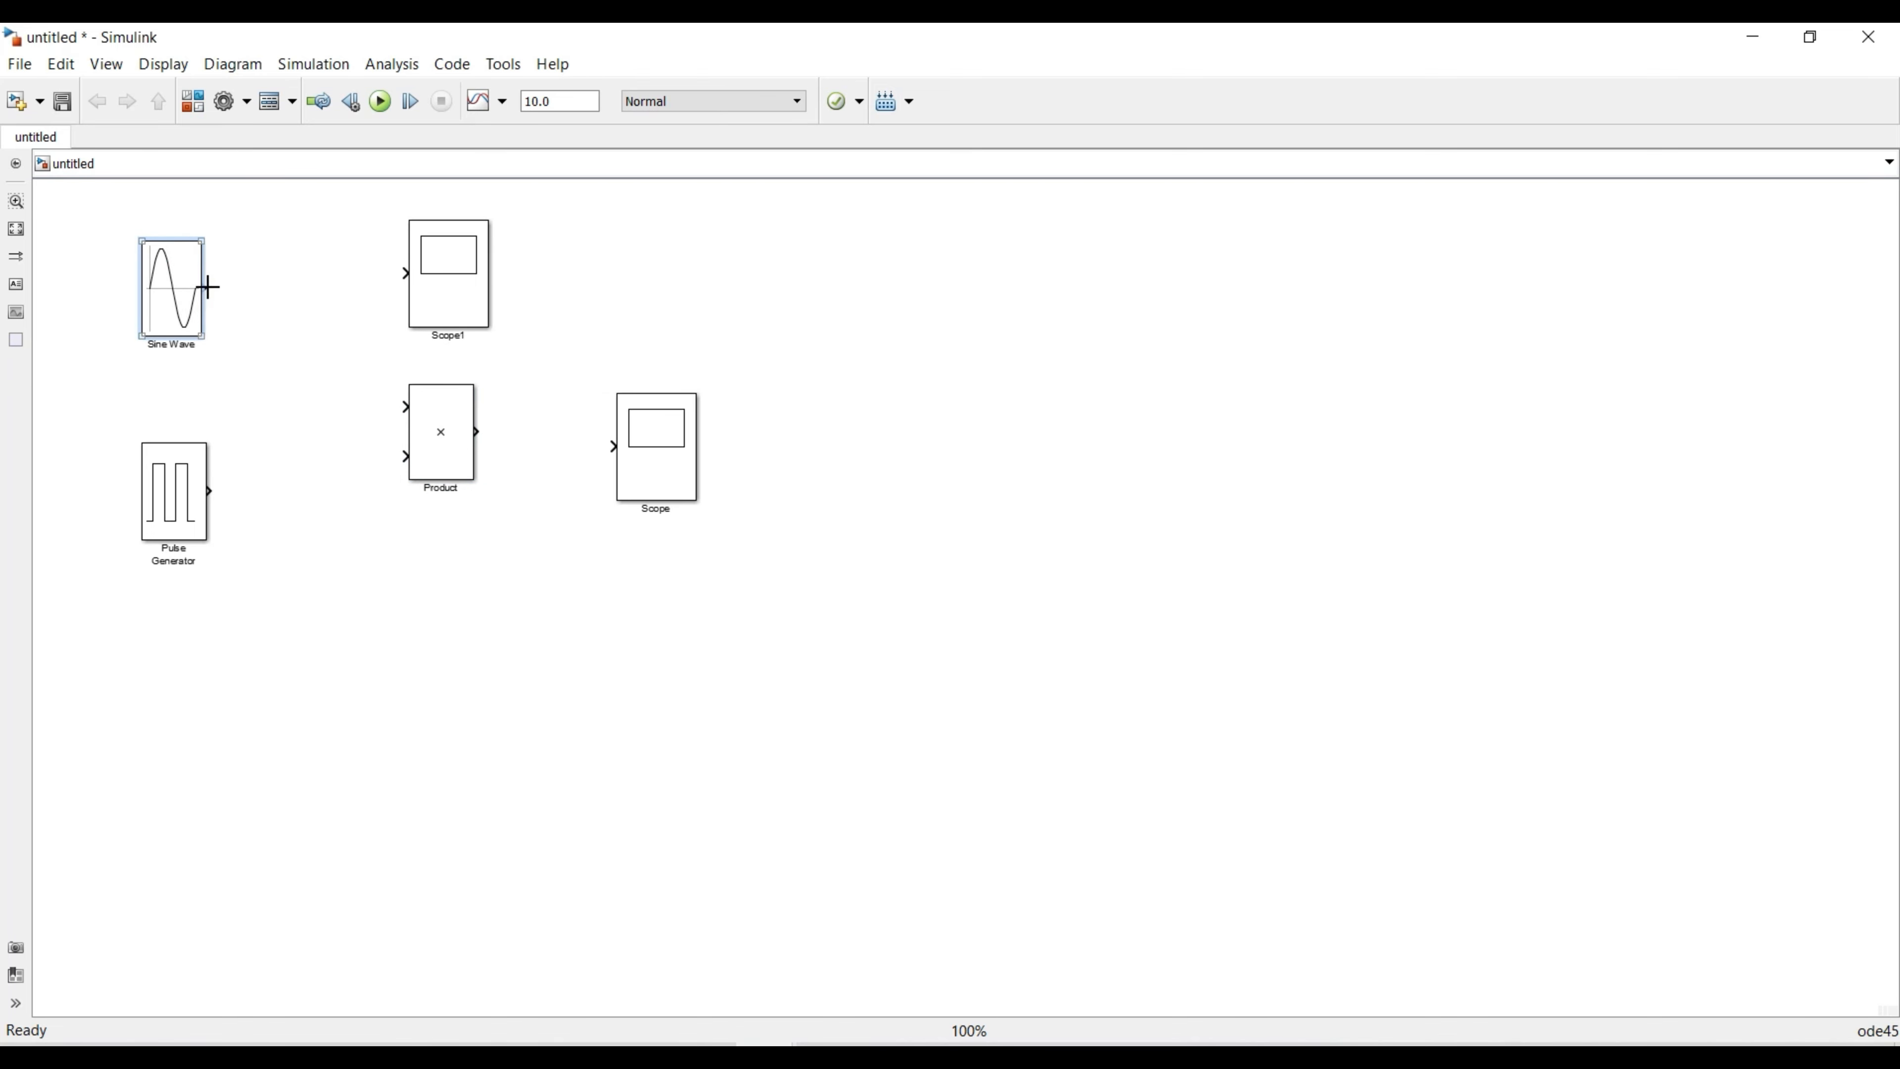
- Set the Sine Wave block's time source to Use simulation time and its amplitude to 2
double_click(175, 273)
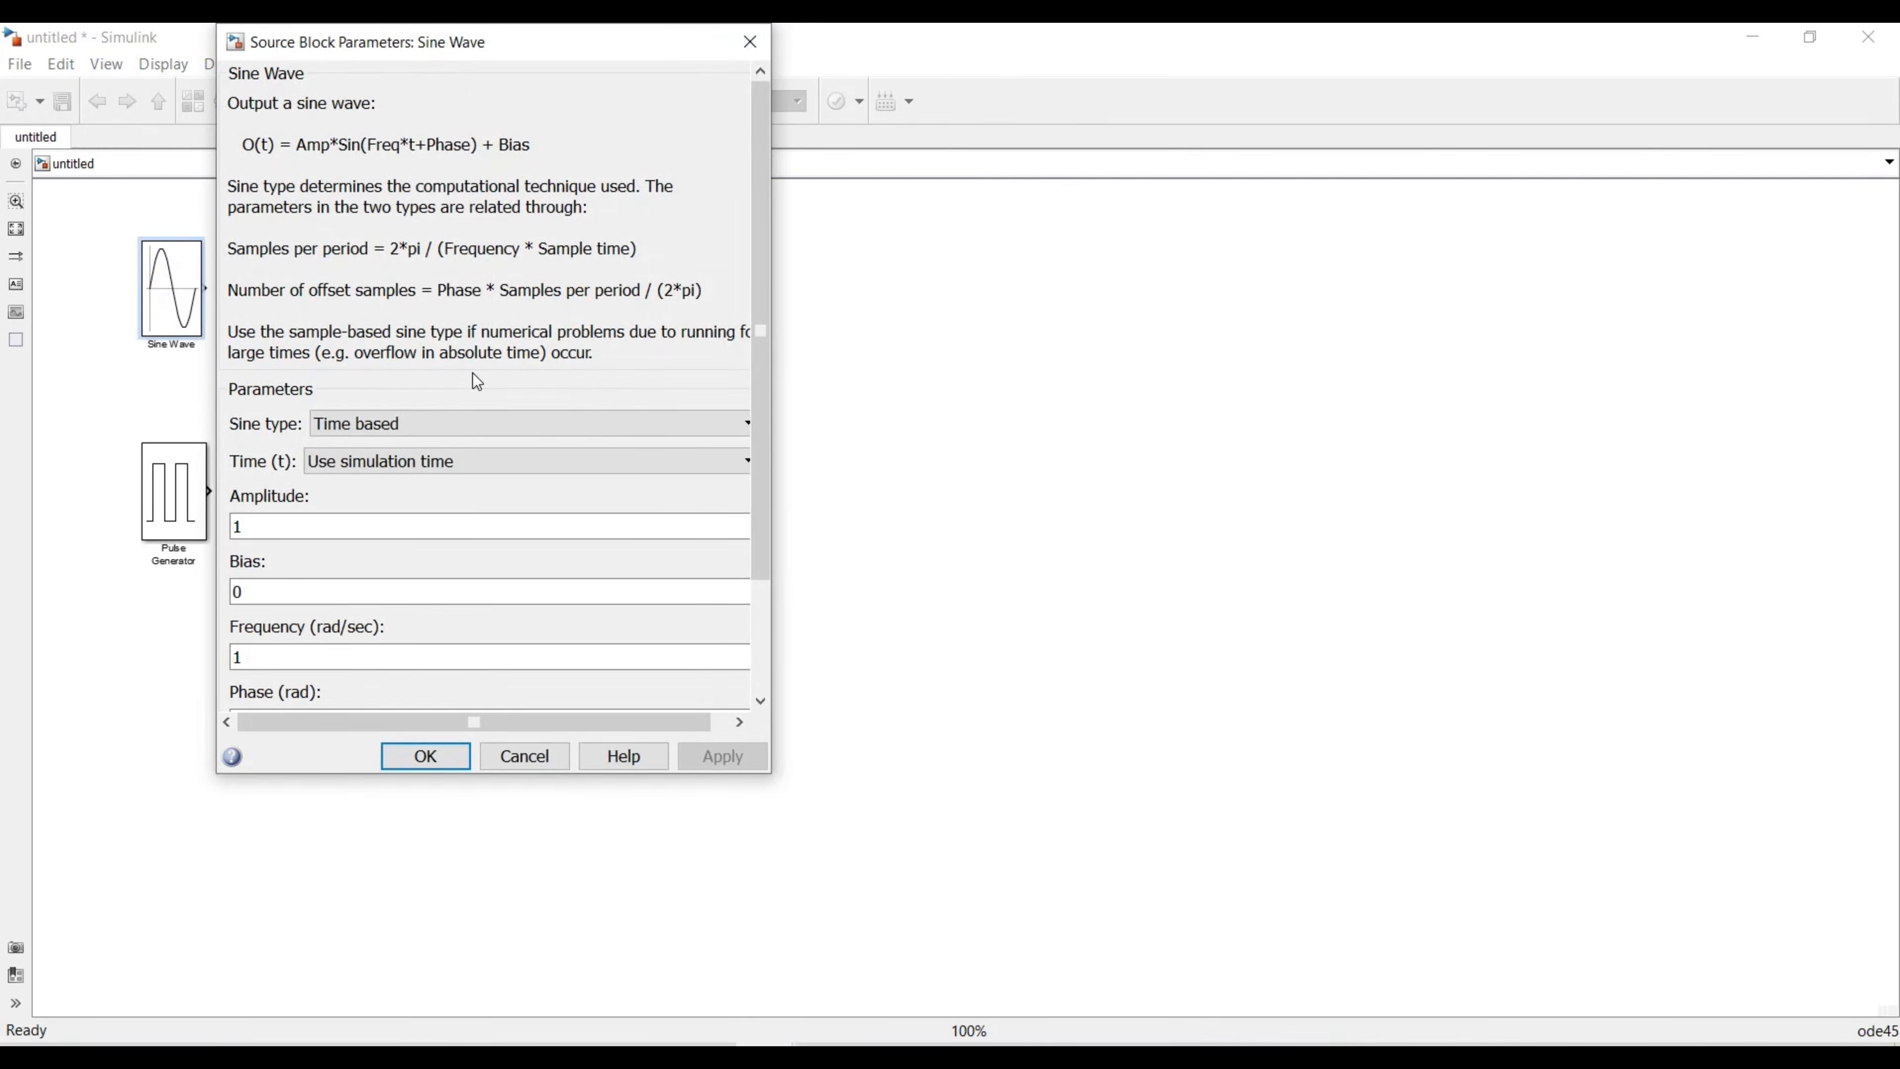
mouse_move(762, 279)
mouse_down()
mouse_move(762, 310)
mouse_move(763, 270)
mouse_up()
scroll(557, 362, down, 3)
click(580, 317)
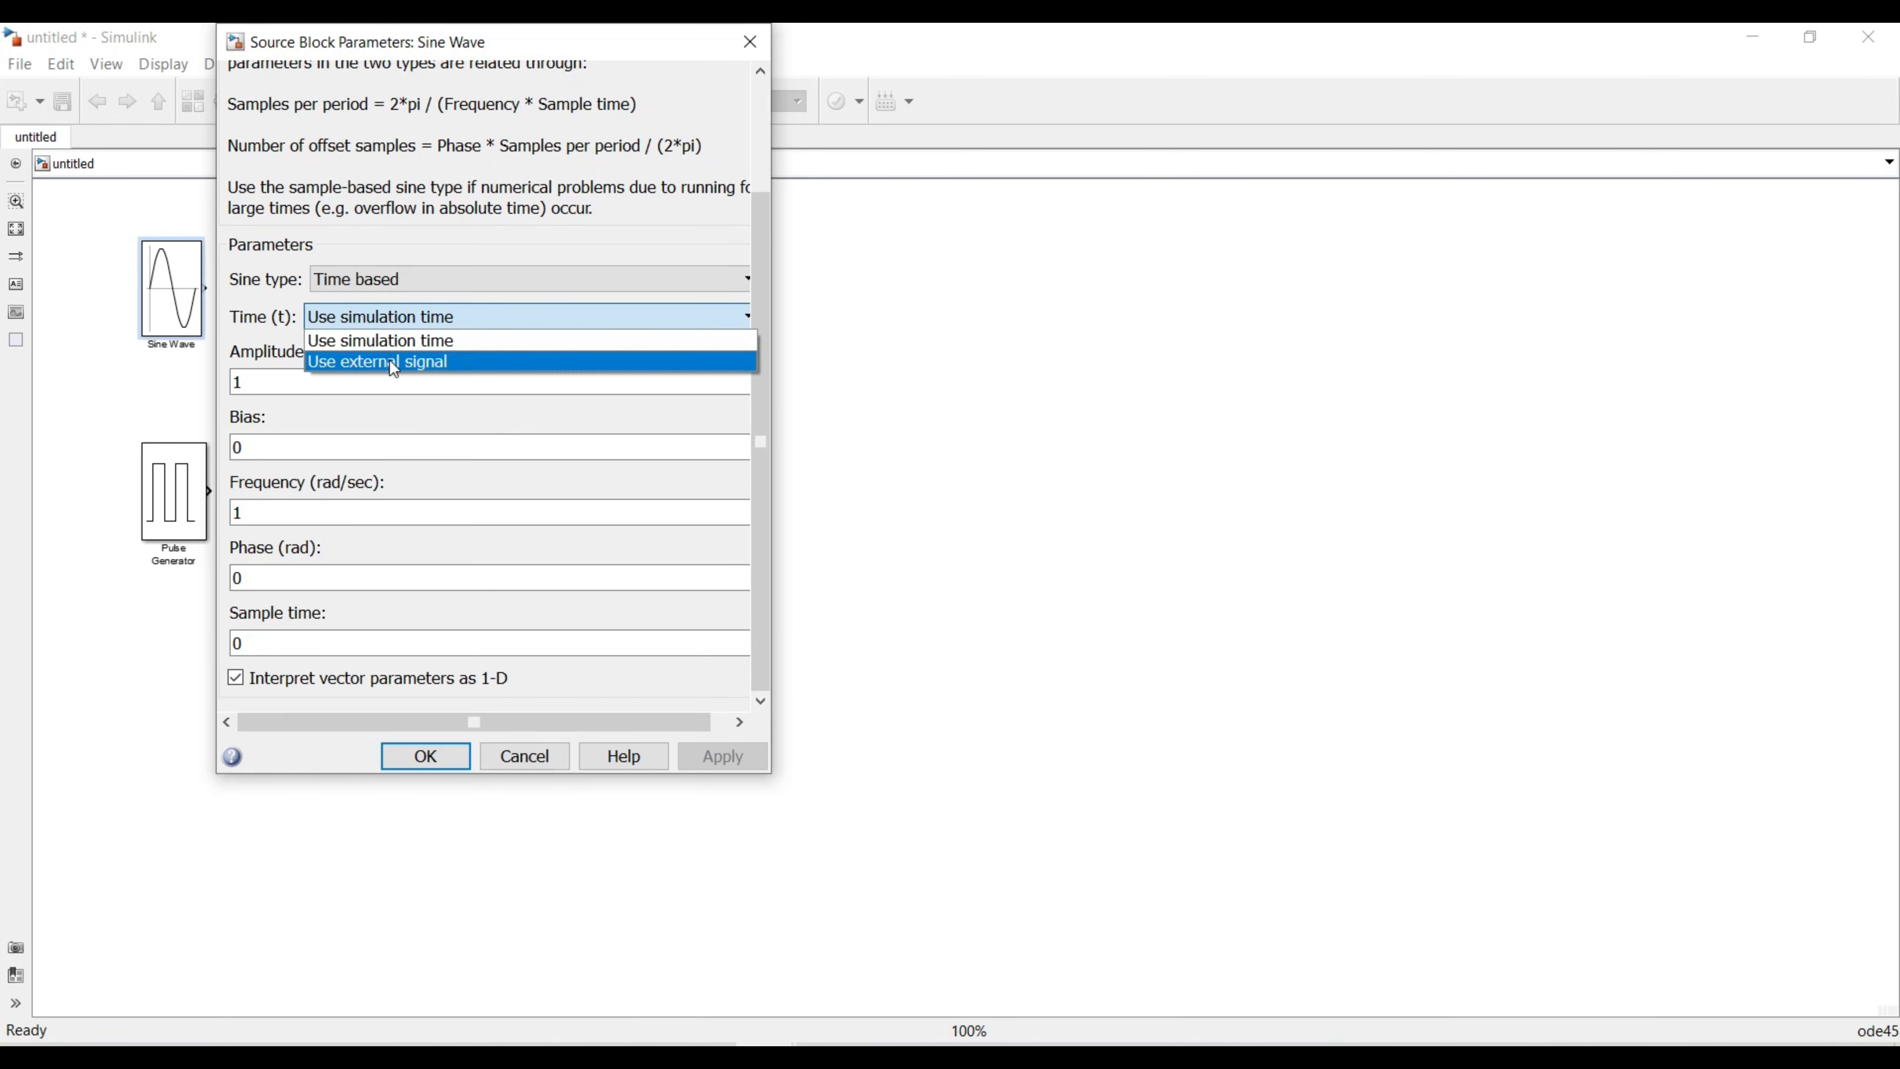
click(403, 340)
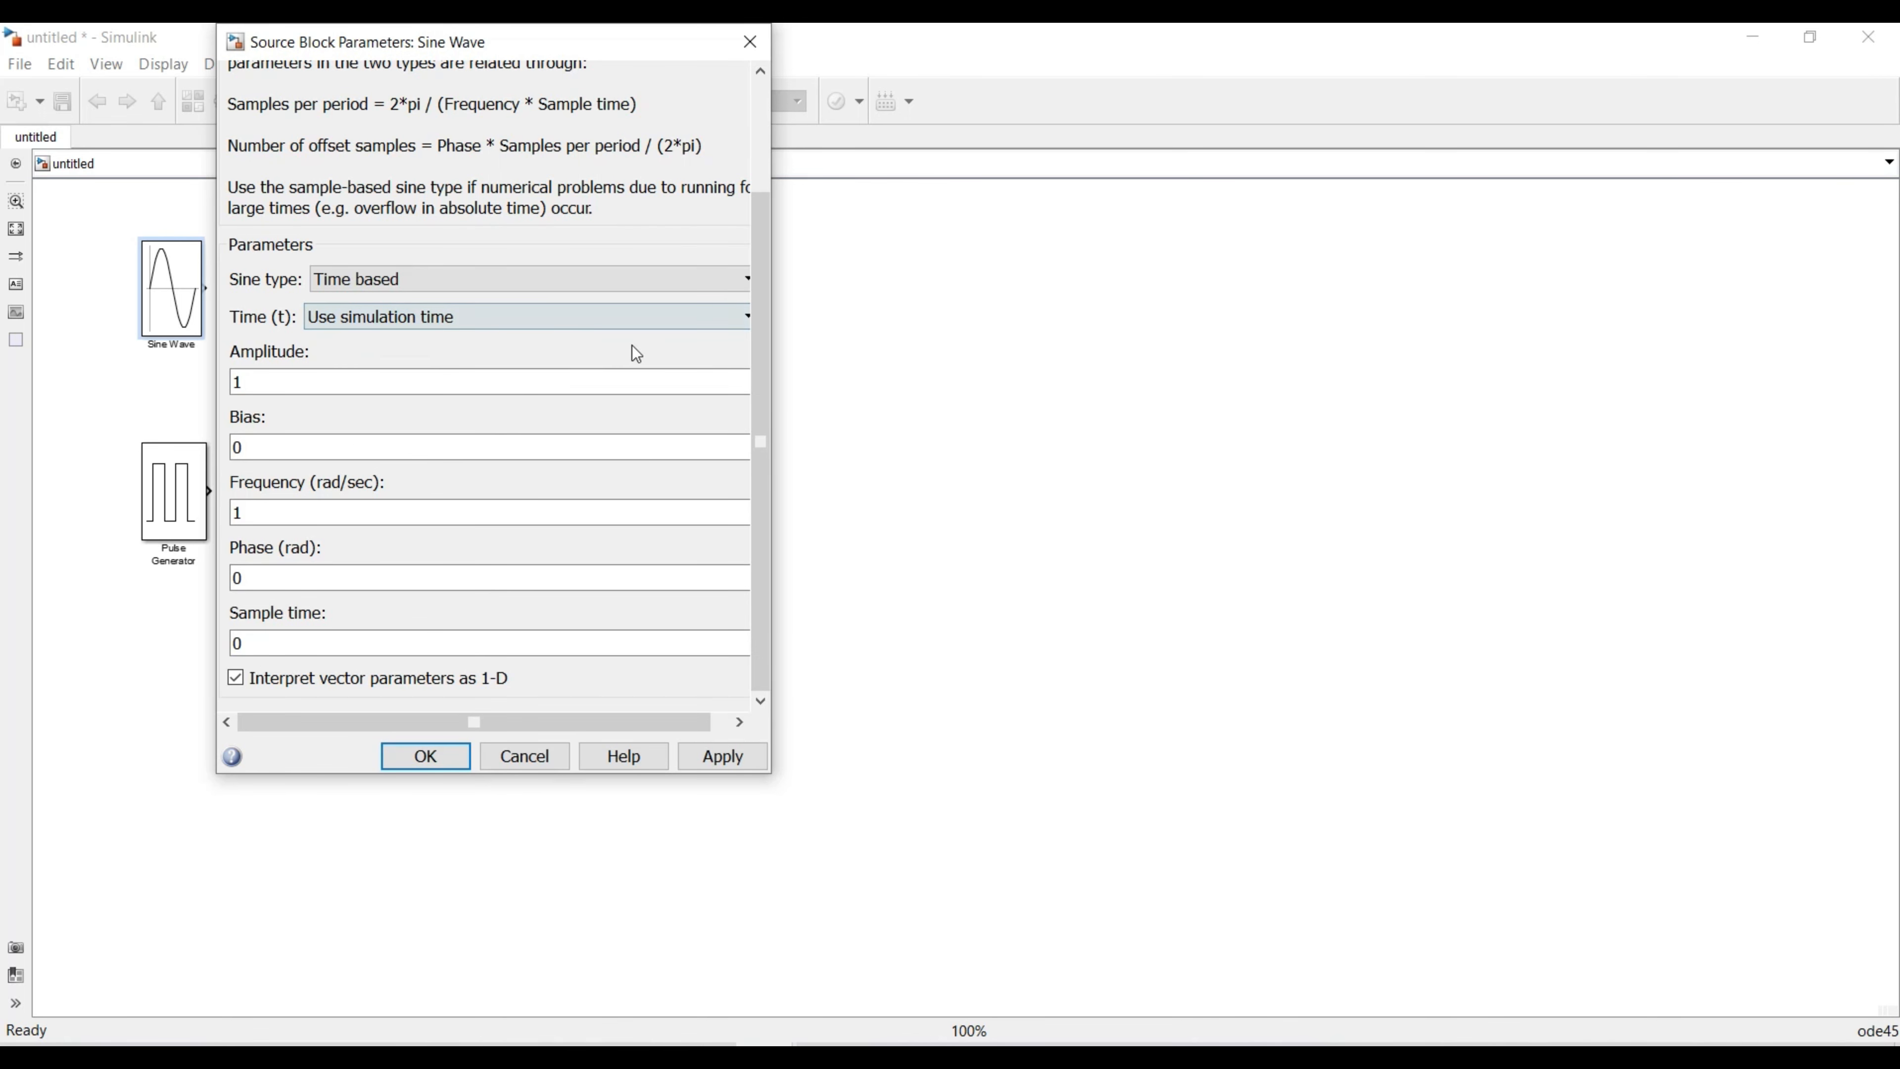
click(246, 382)
double_click(245, 382)
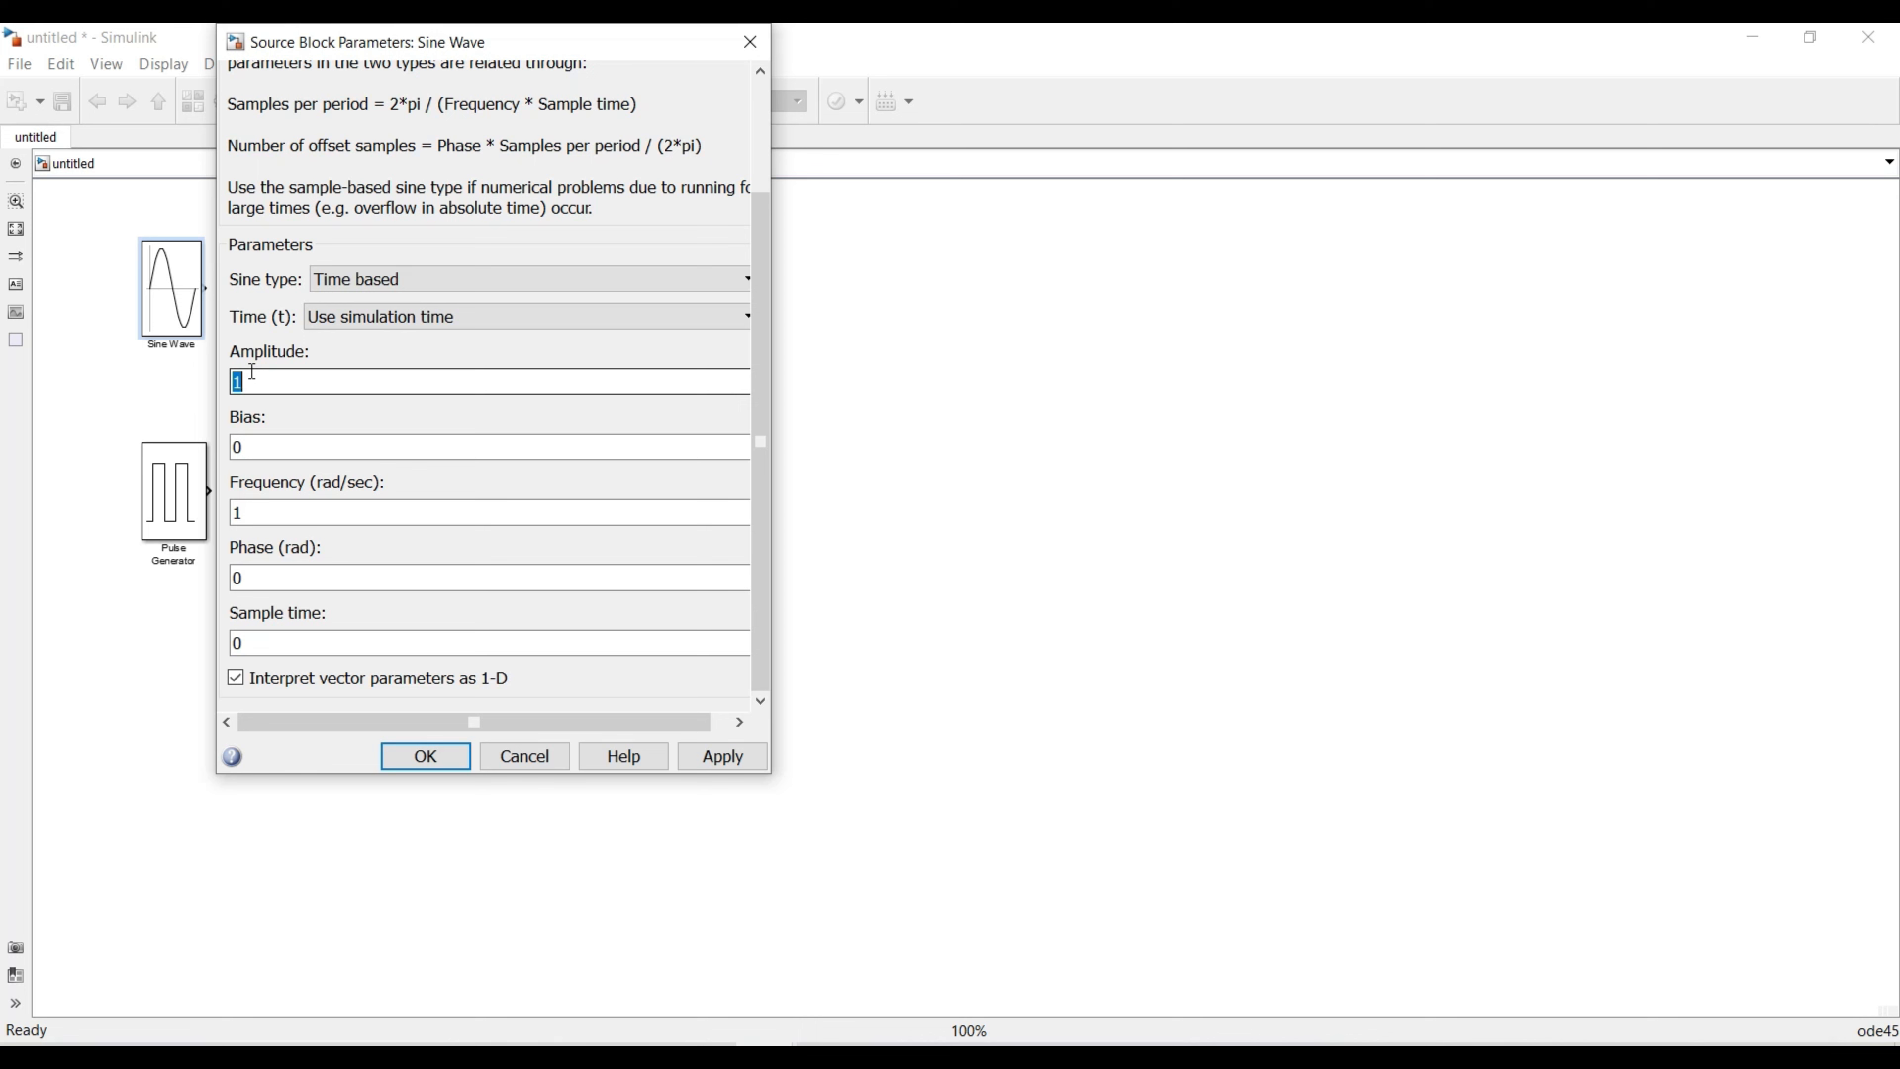
text(2)
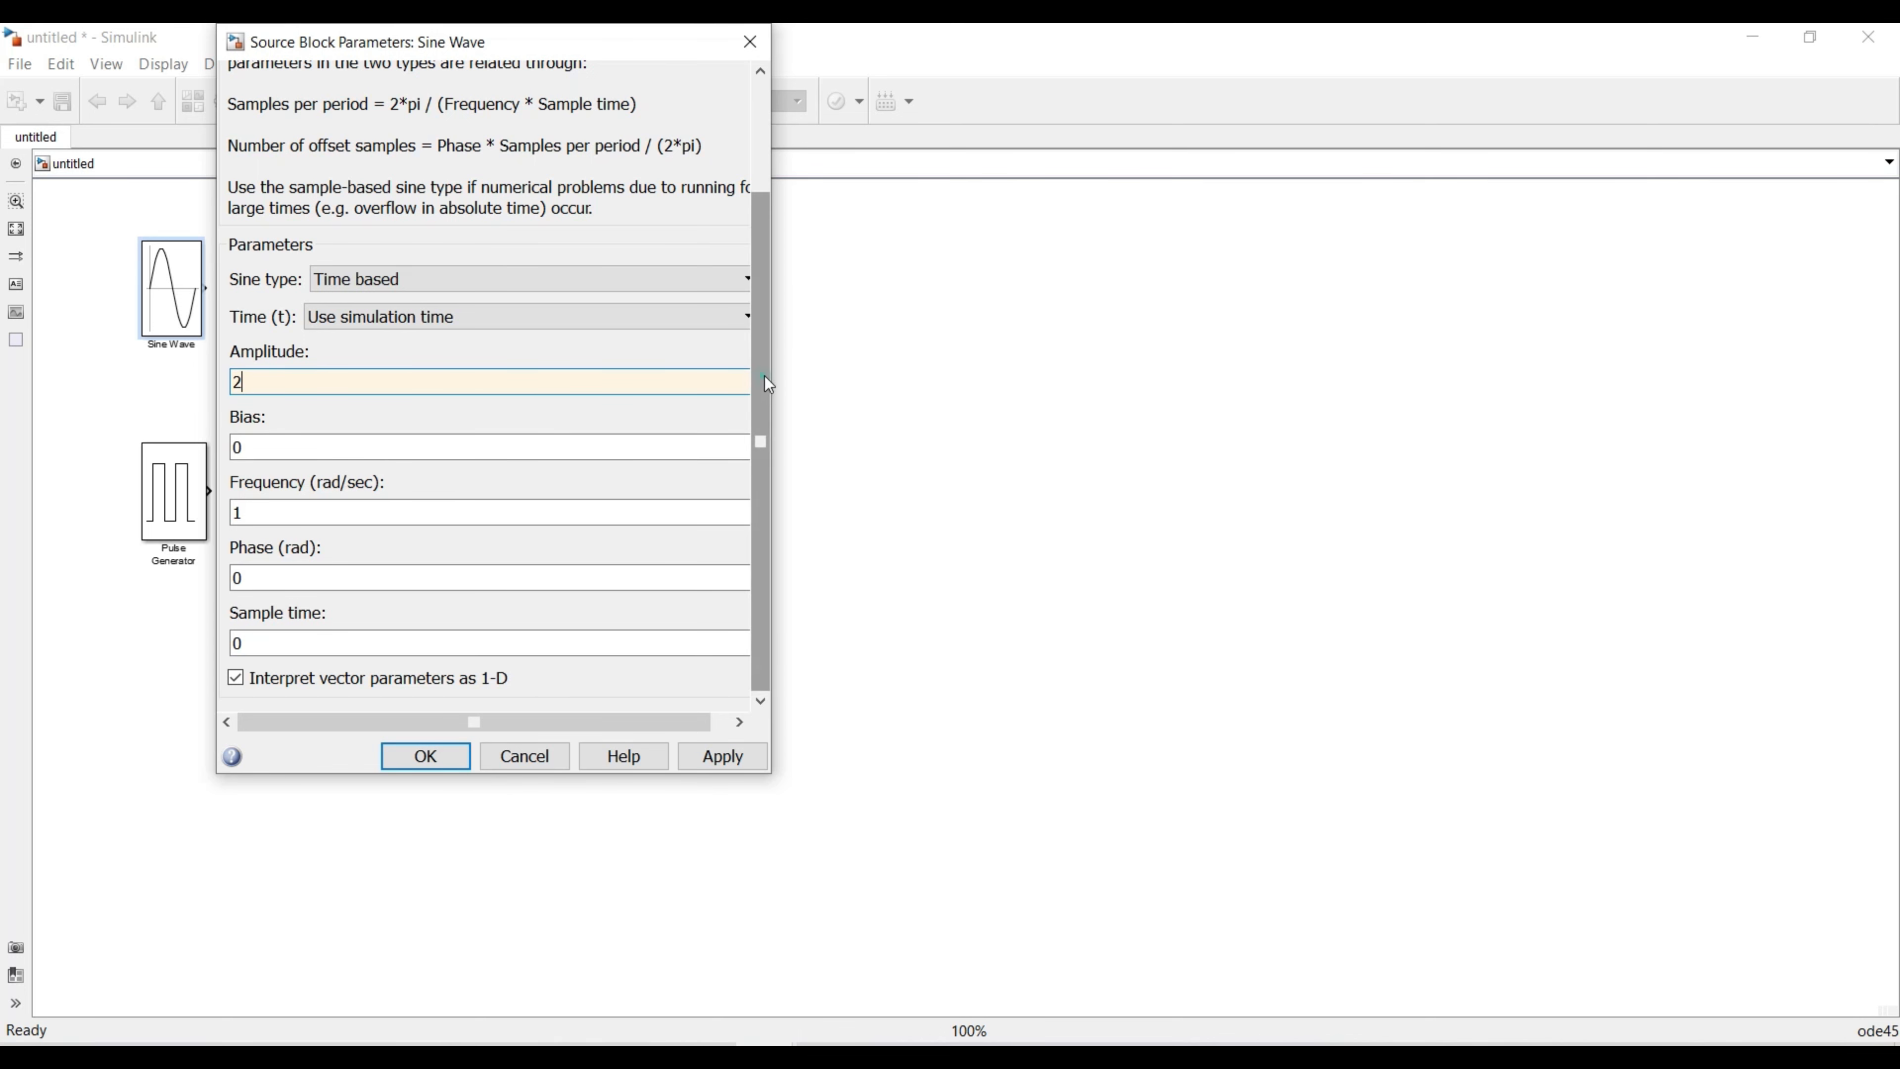
- Set the Sine Wave's frequency to 2*pi*100 rad/sec and its sample time to 1/50000, and accept the parameters
double_click(288, 511)
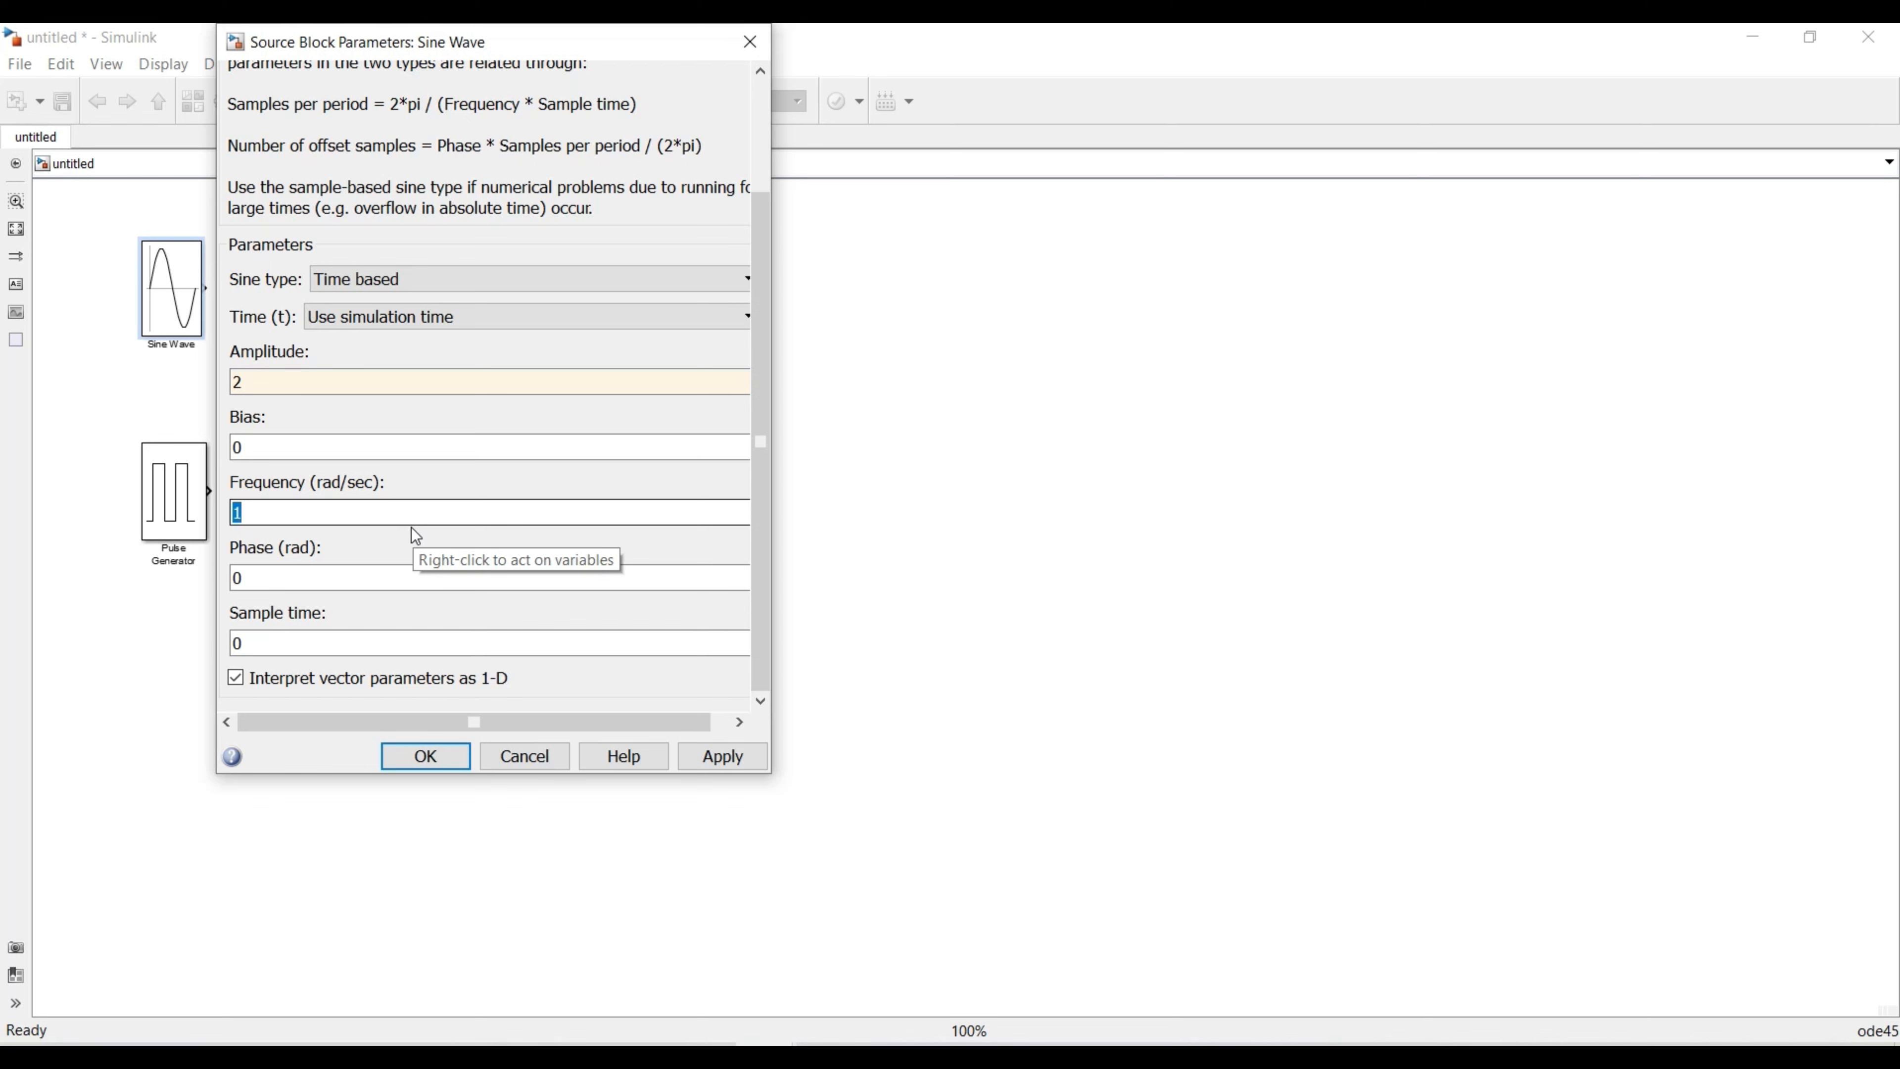
text(2)
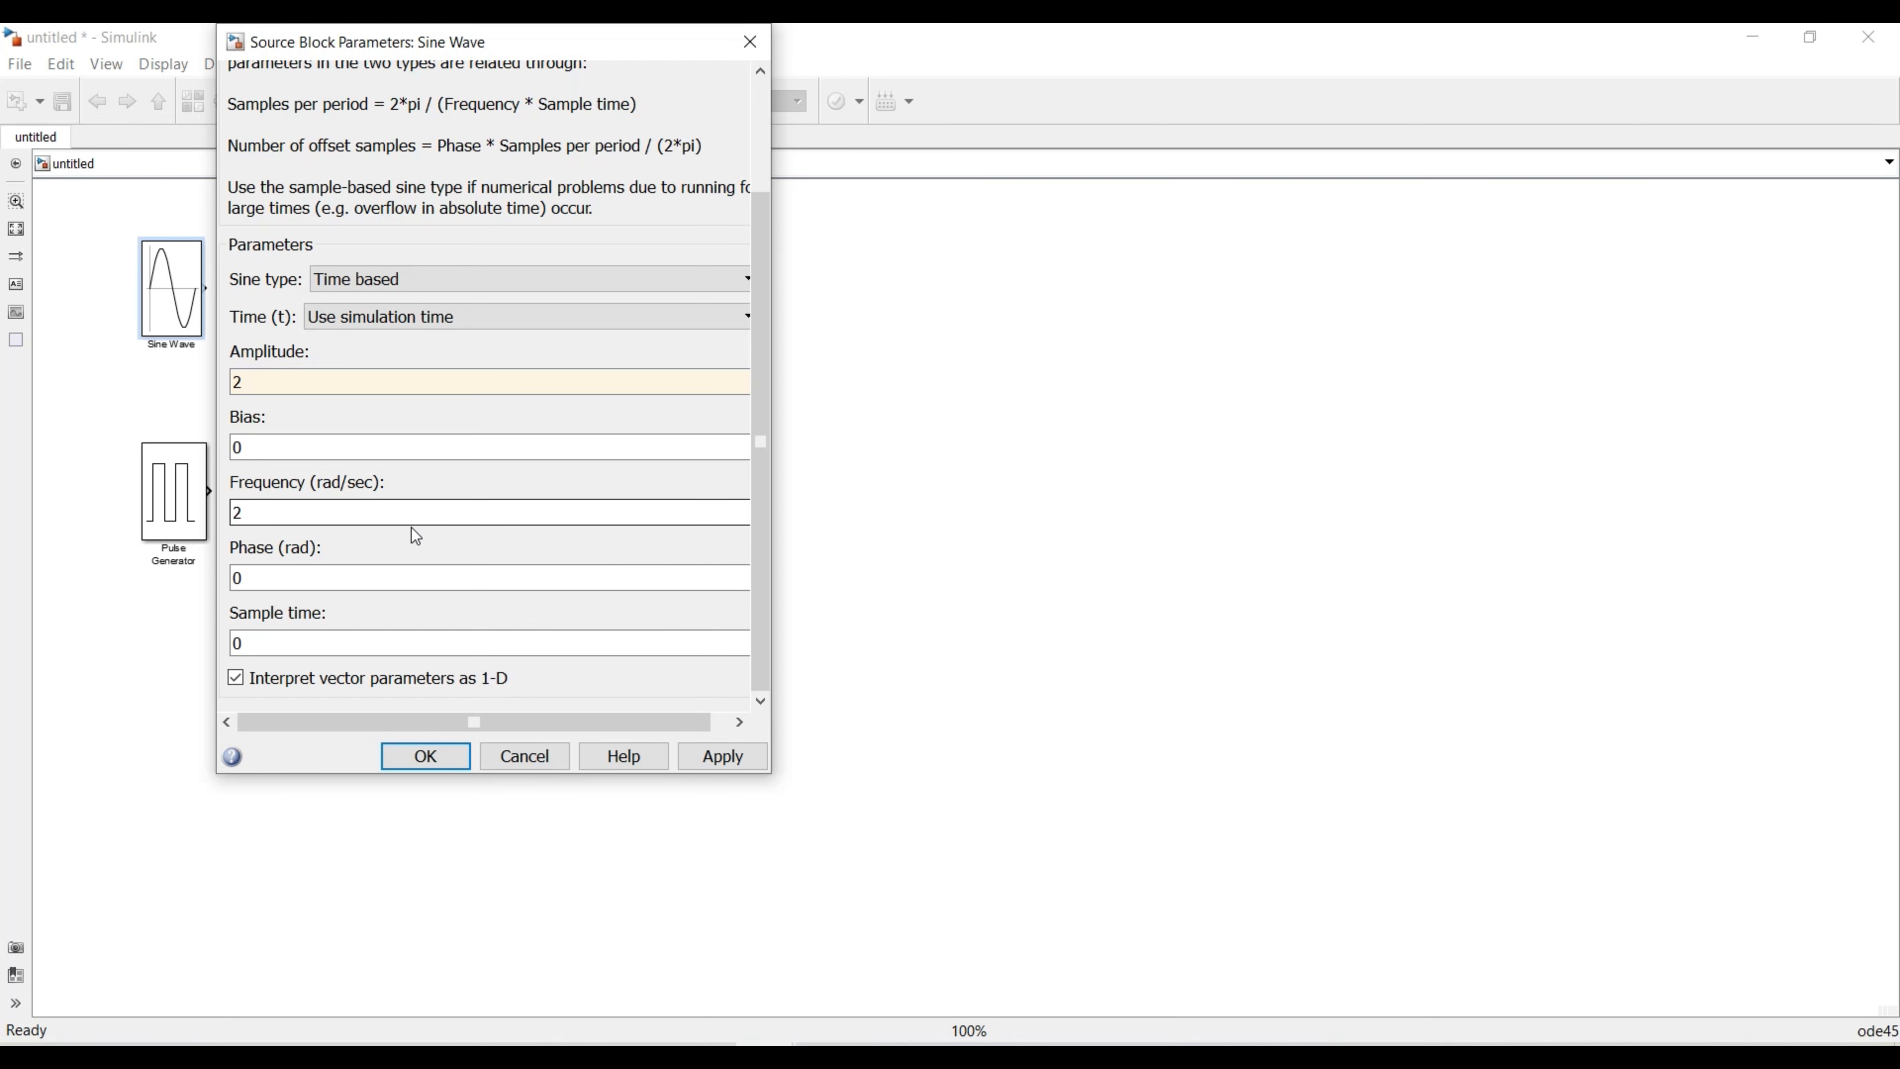
text(*pi*100)
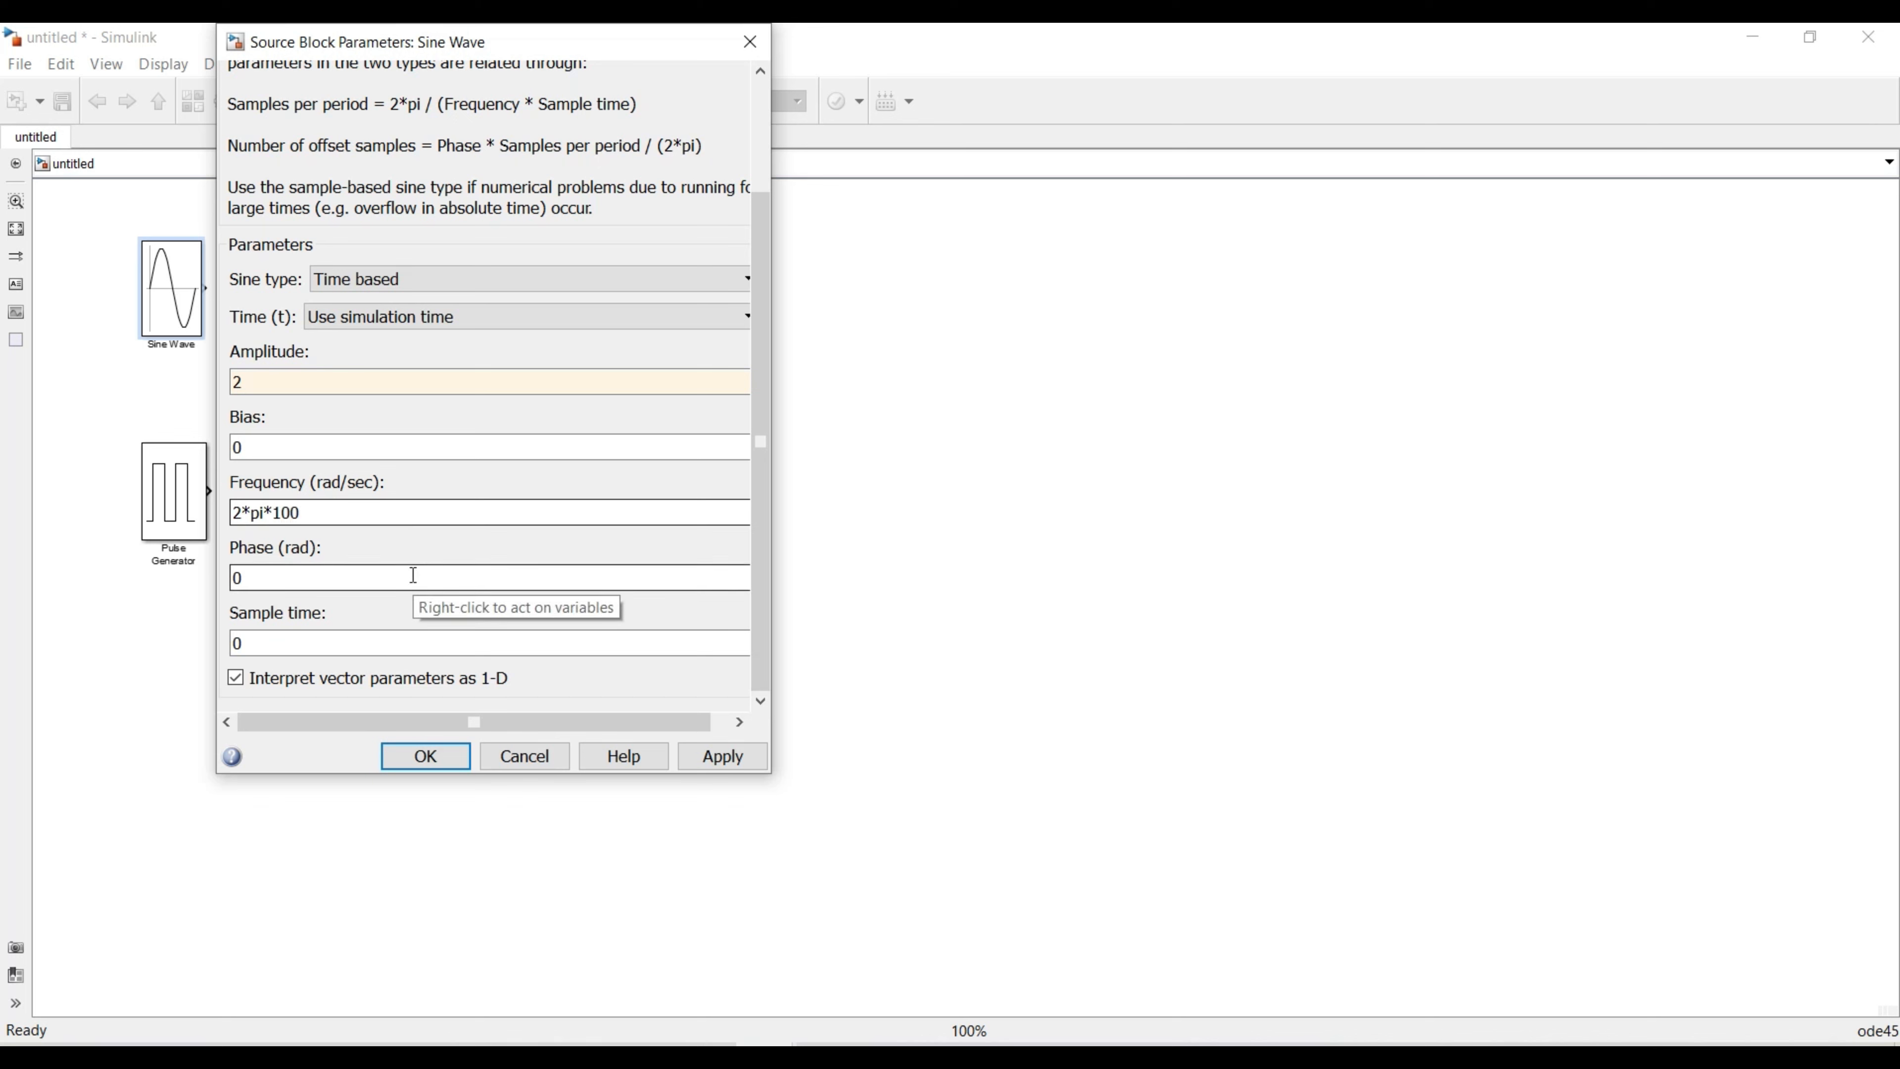
click(769, 483)
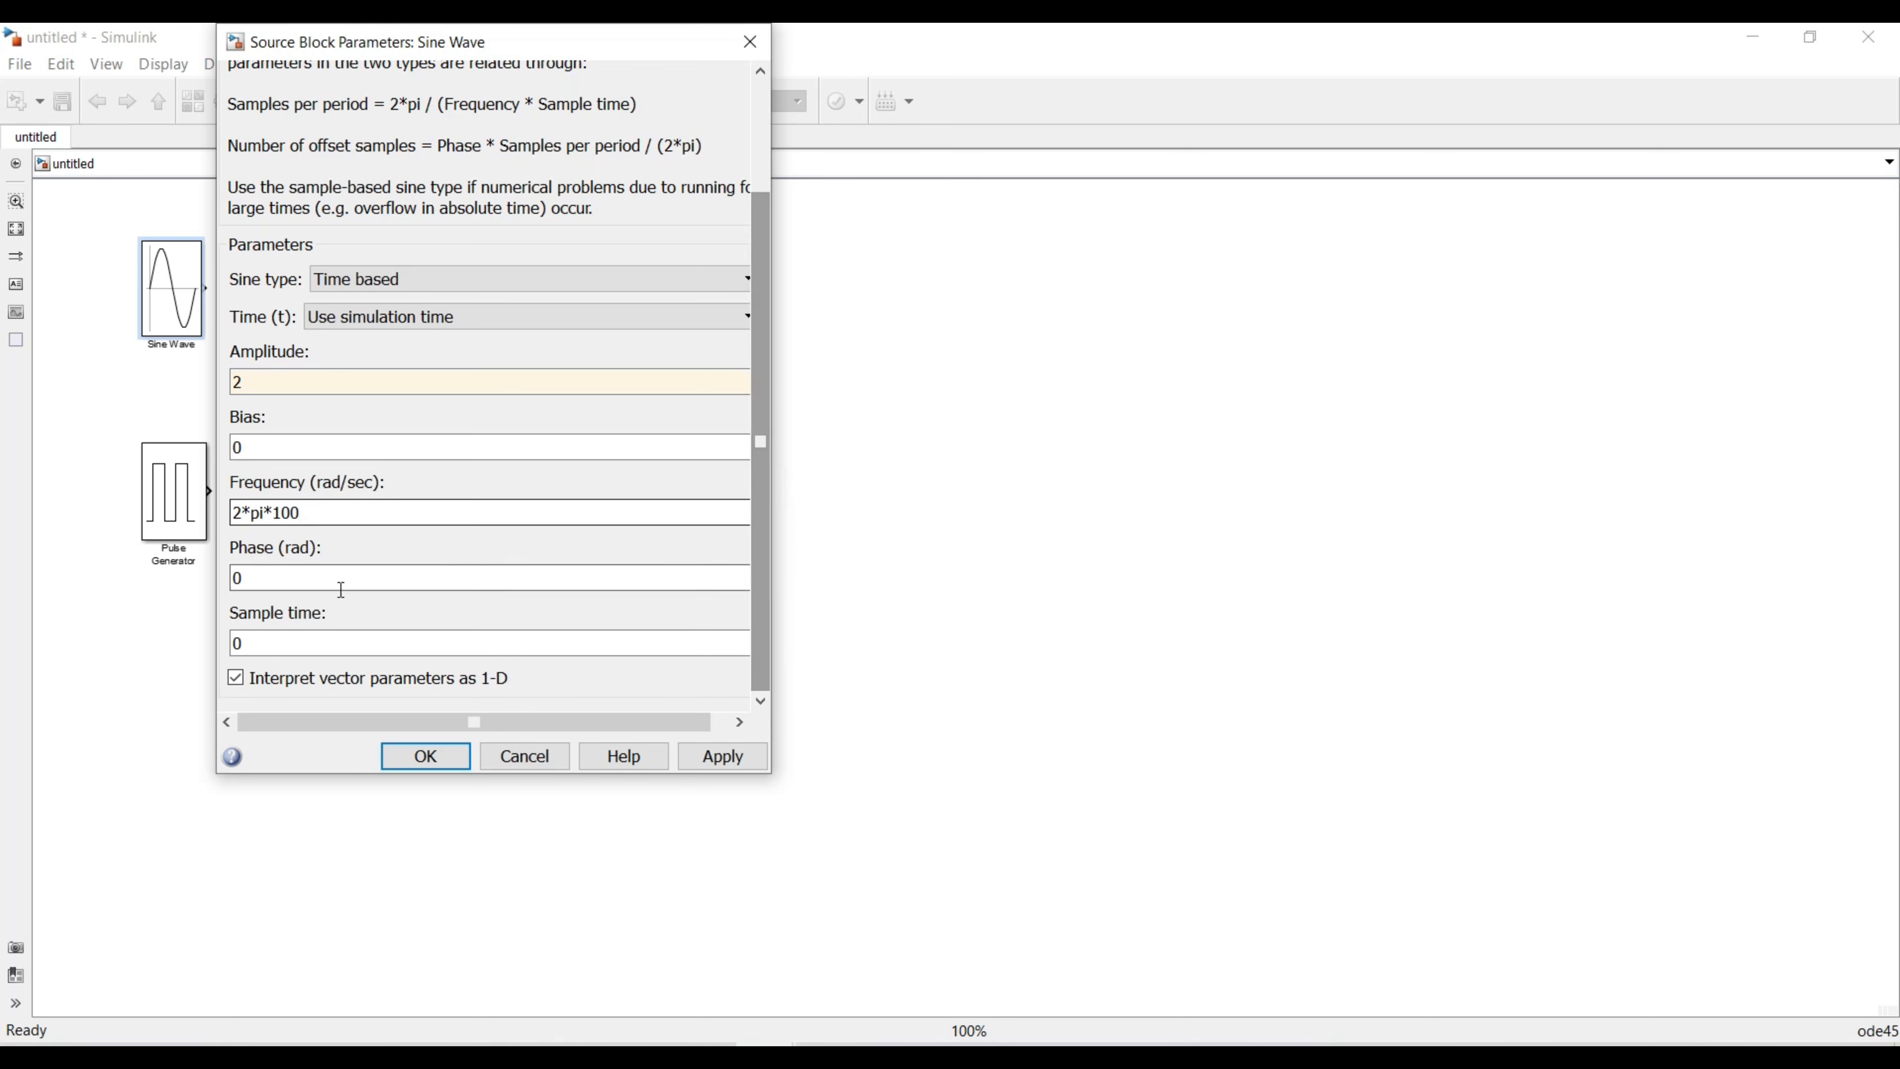
double_click(262, 648)
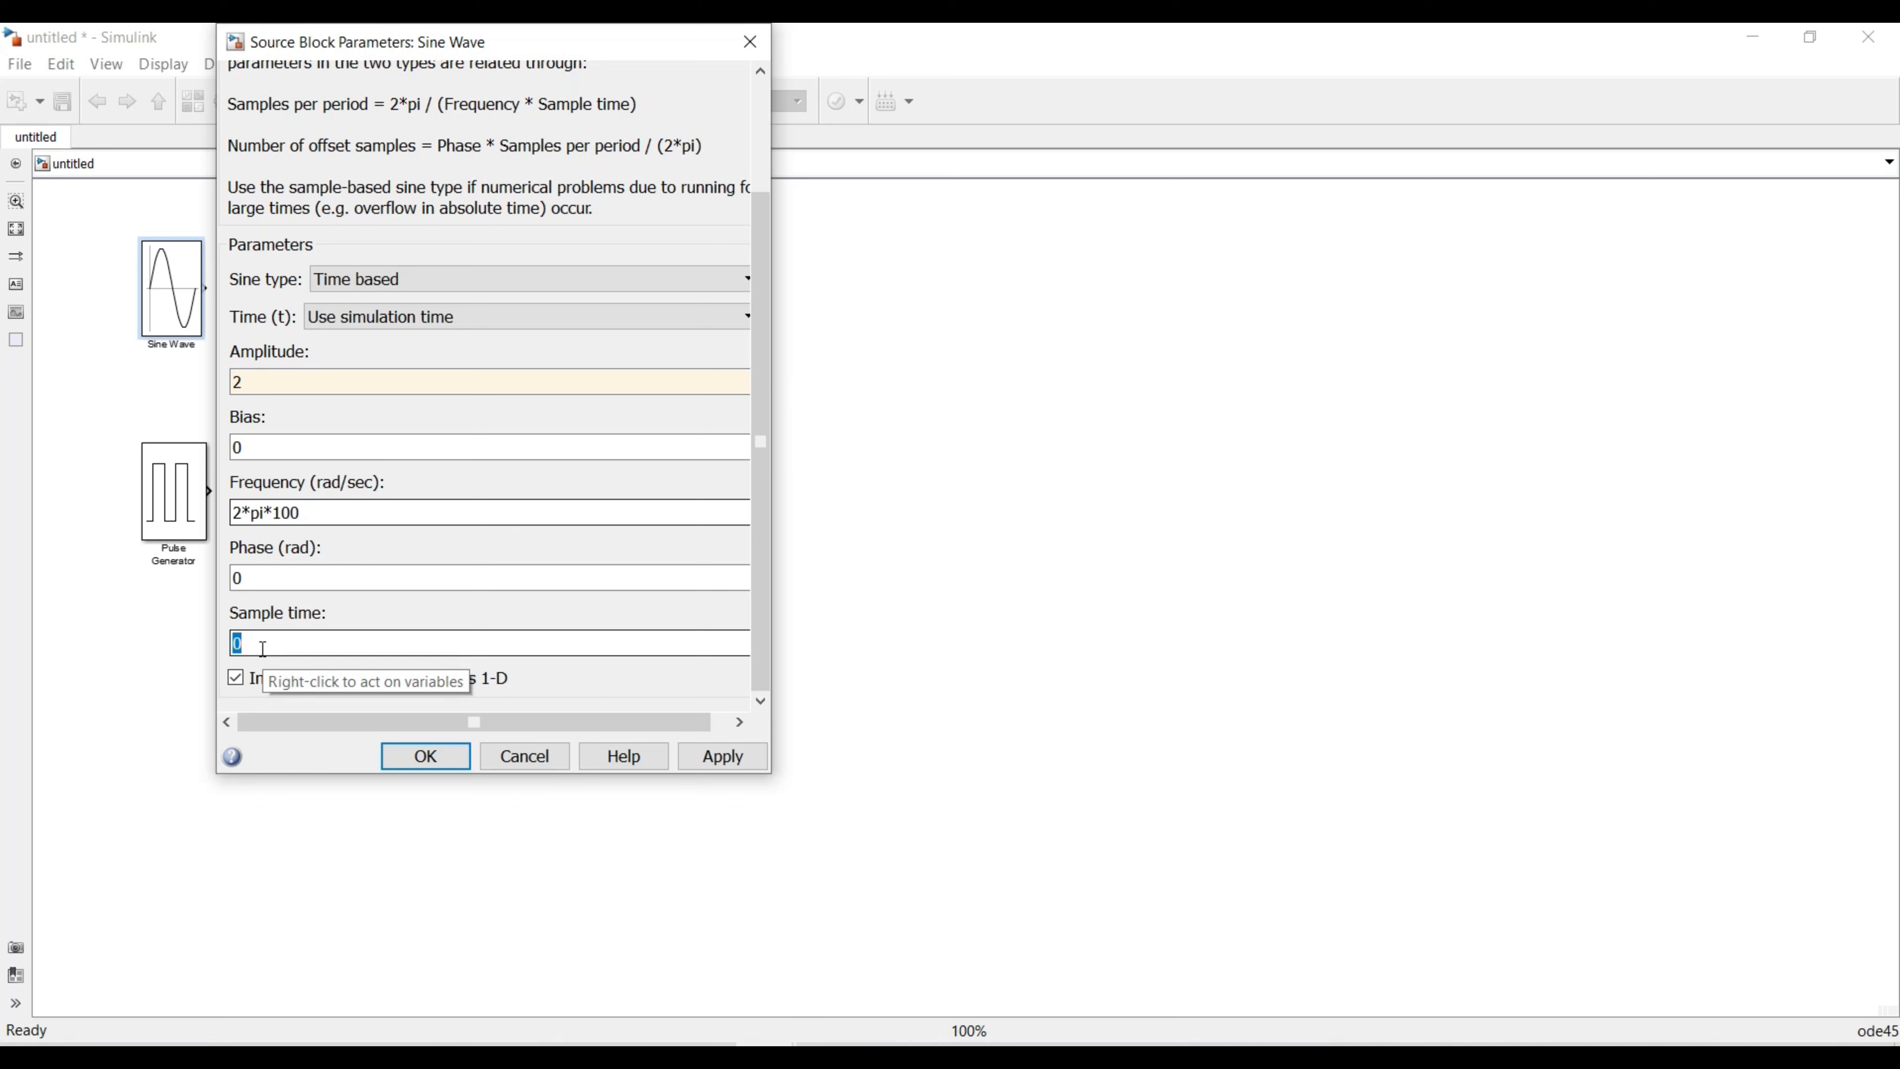
text(1/)
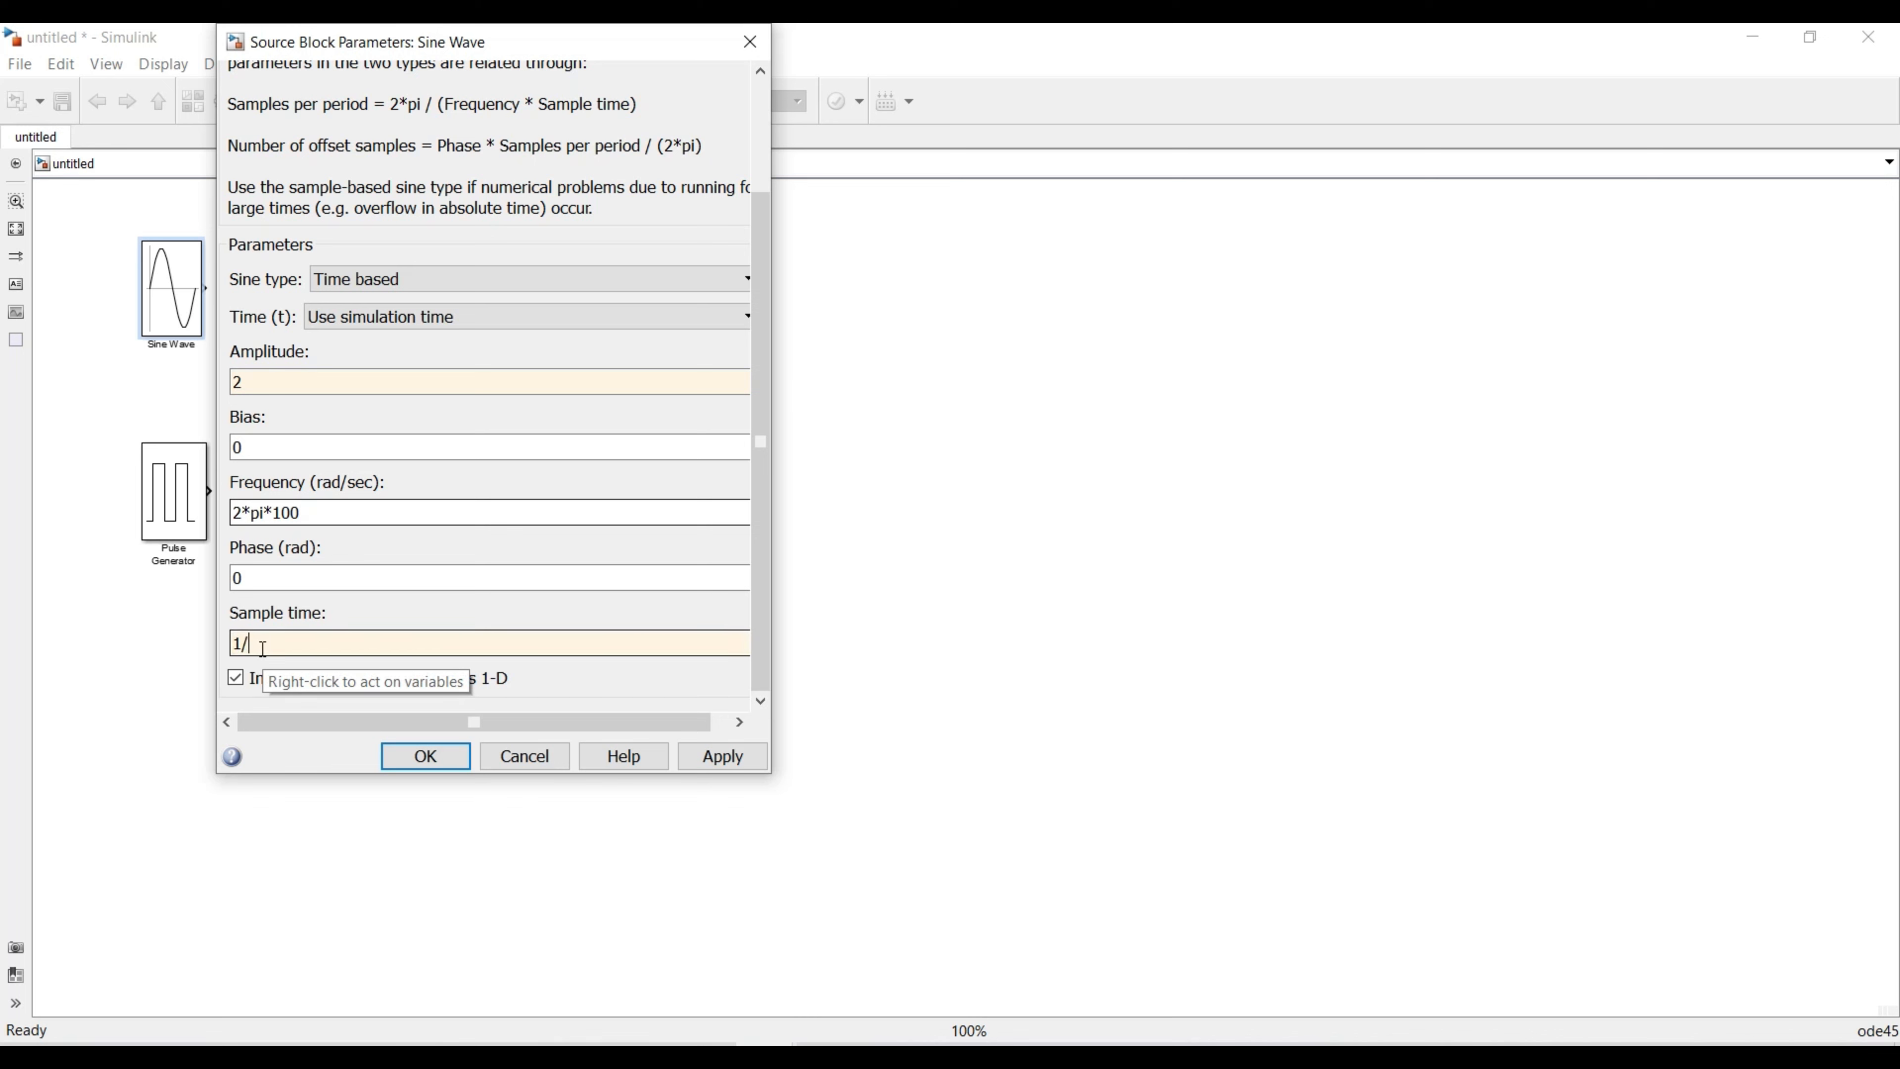
text(50000)
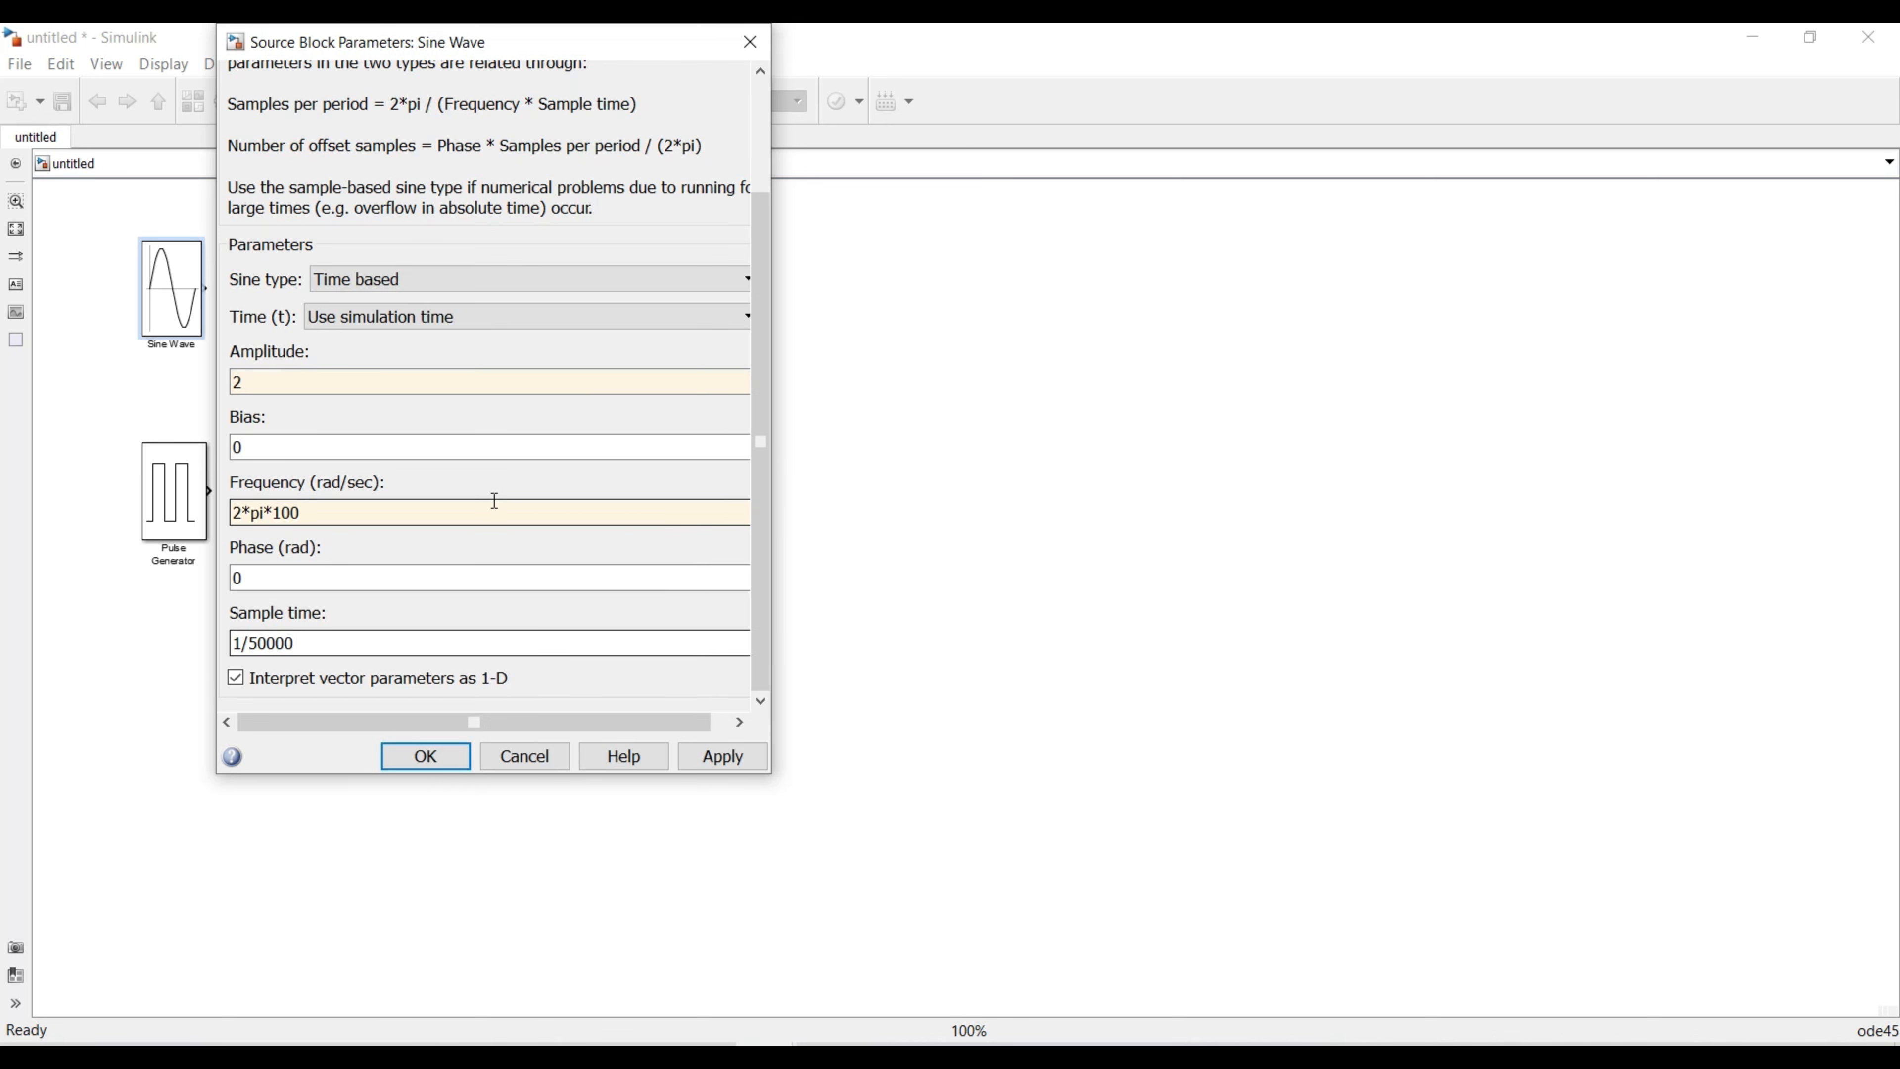
click(433, 741)
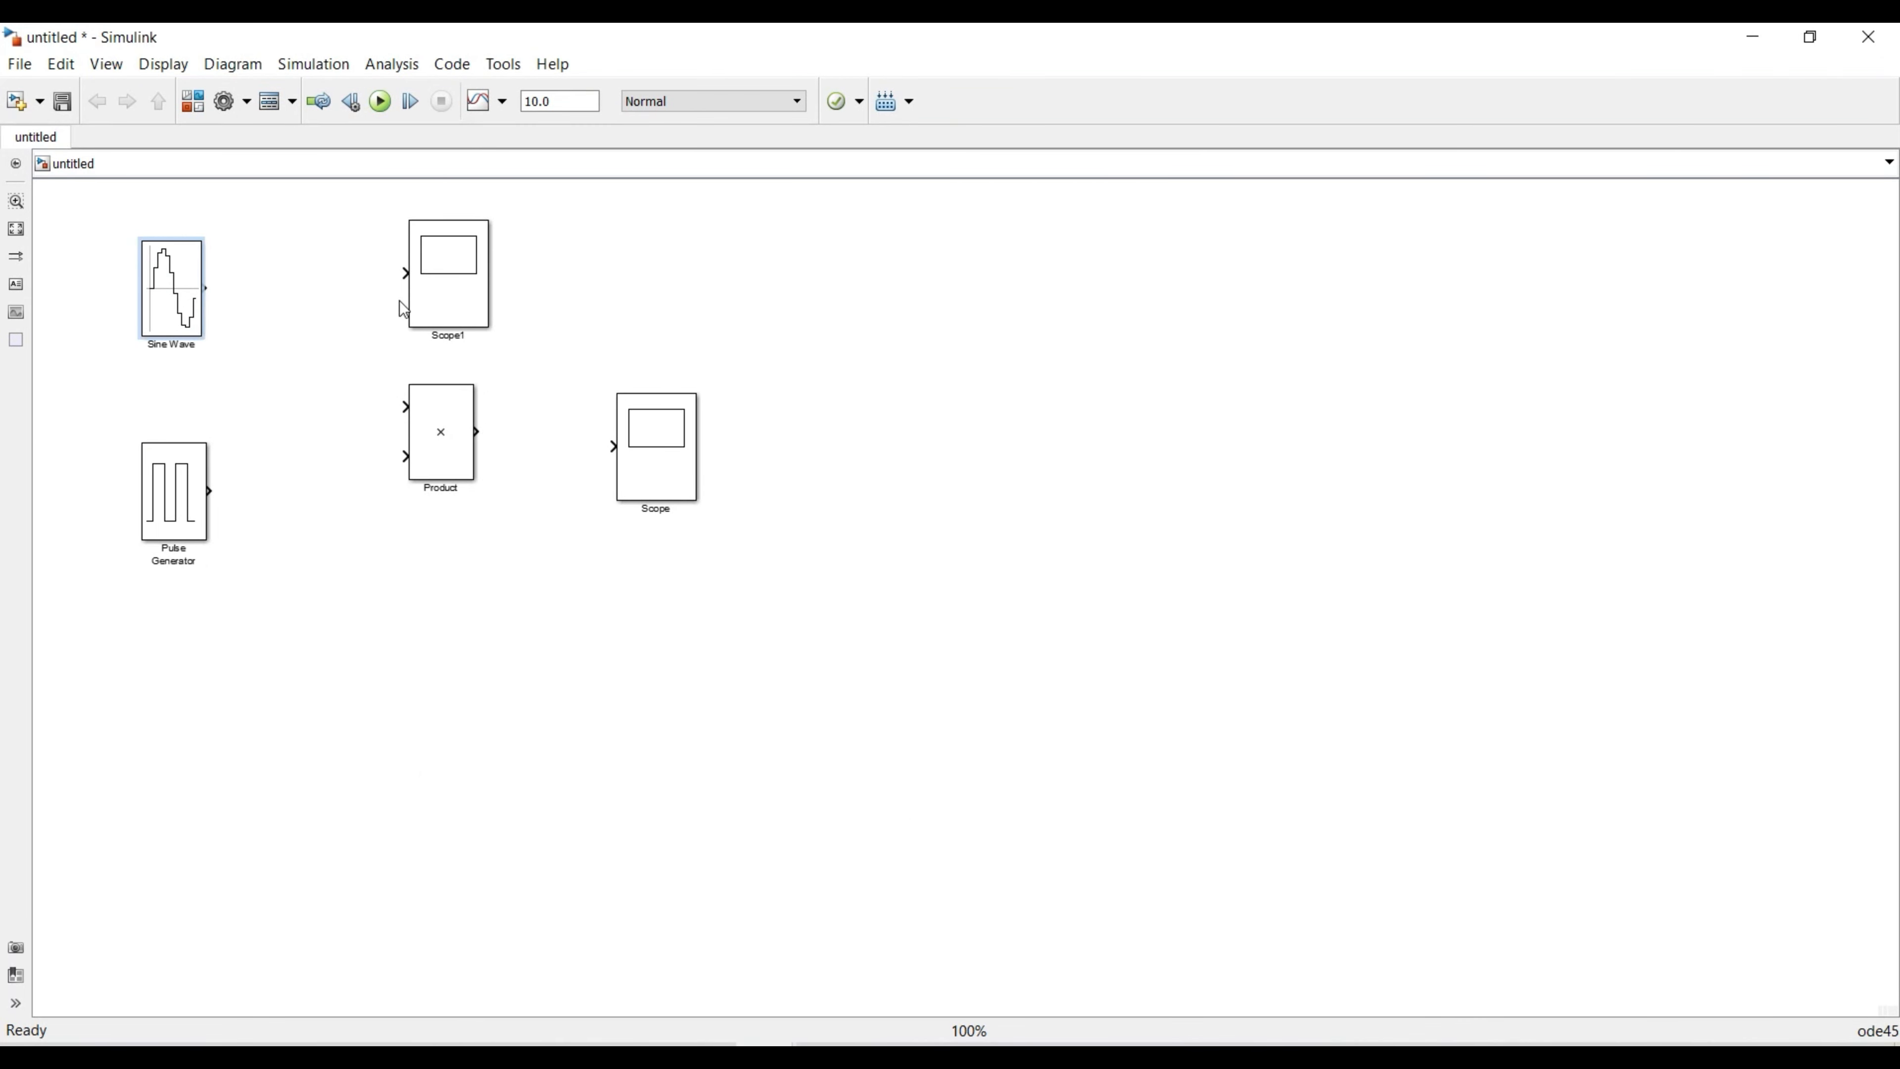
- Connect the Sine Wave output to the Scope1 input and set the simulation stop time to 0.1
drag(211, 288, 402, 275)
double_click(565, 102)
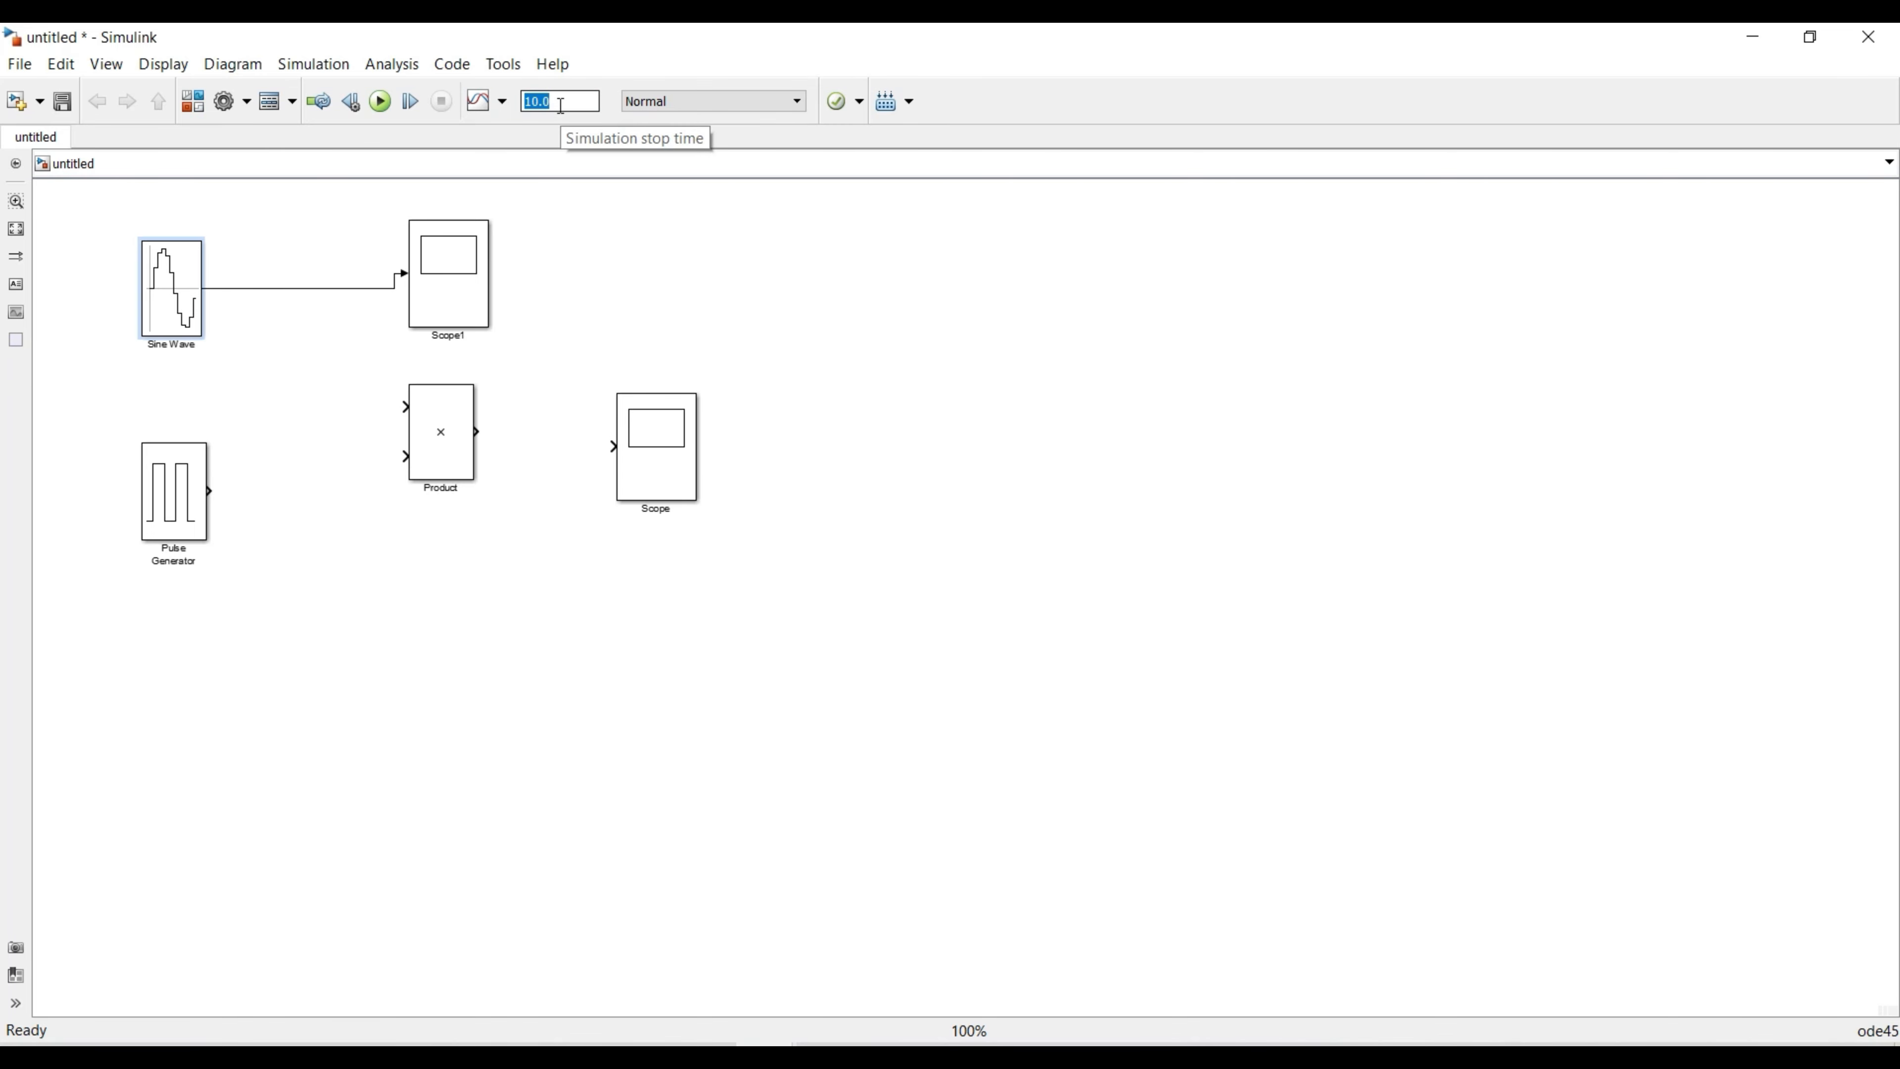
text(0.1)
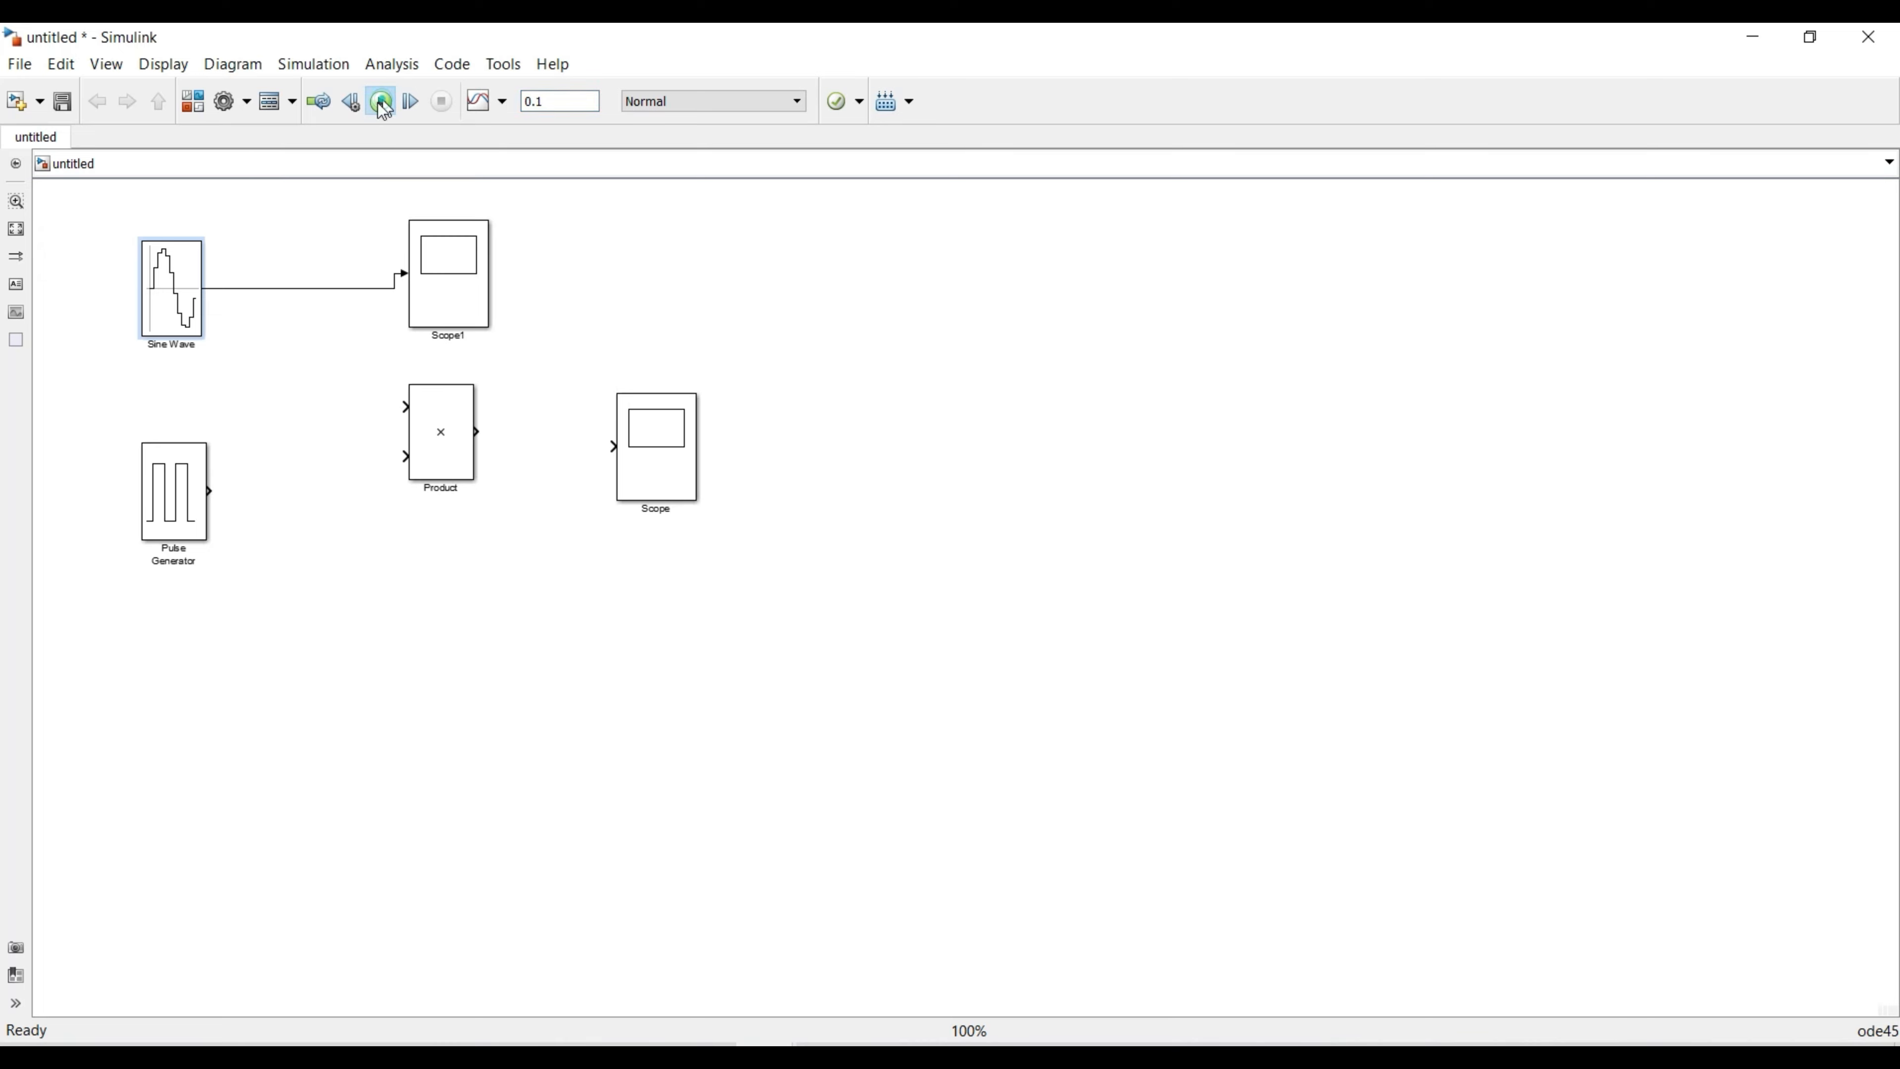
- Run the simulation and examine the sine waveform in an enlarged Scope1 window
click(382, 103)
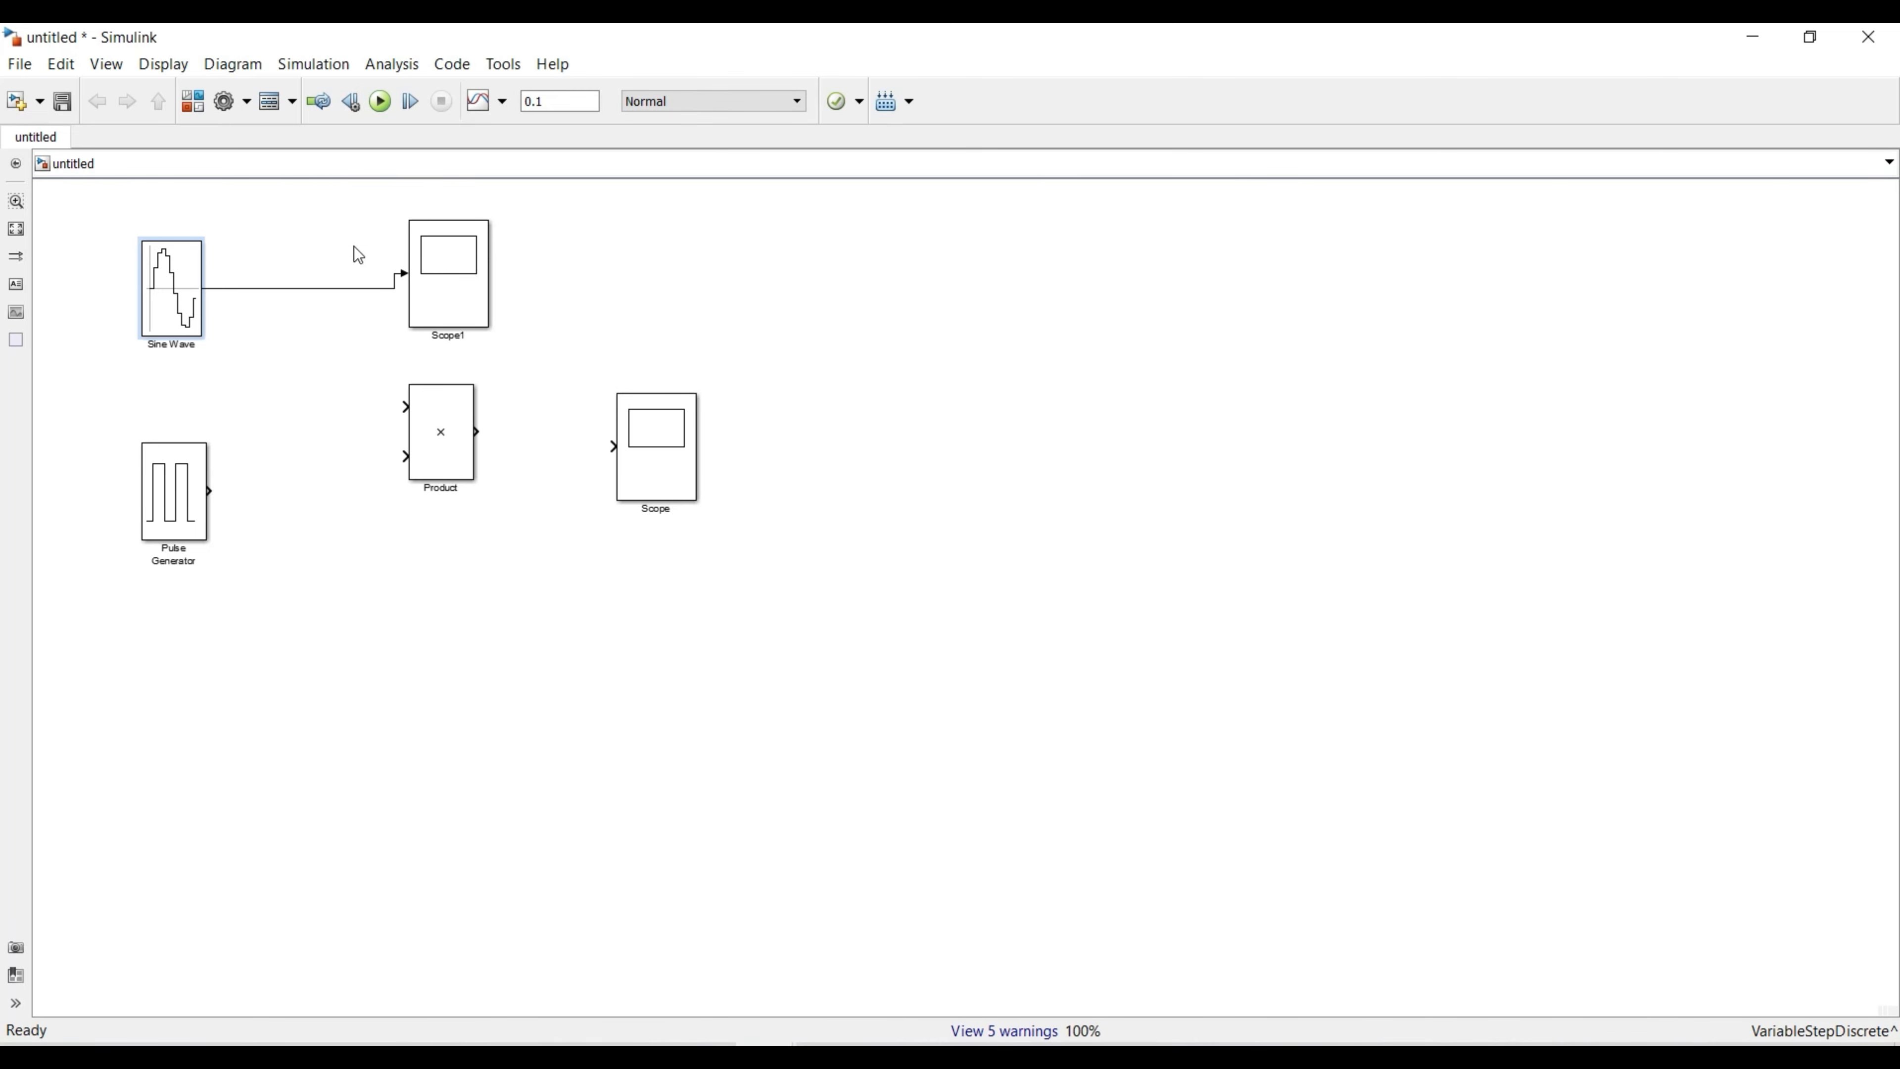
click(440, 264)
double_click(456, 278)
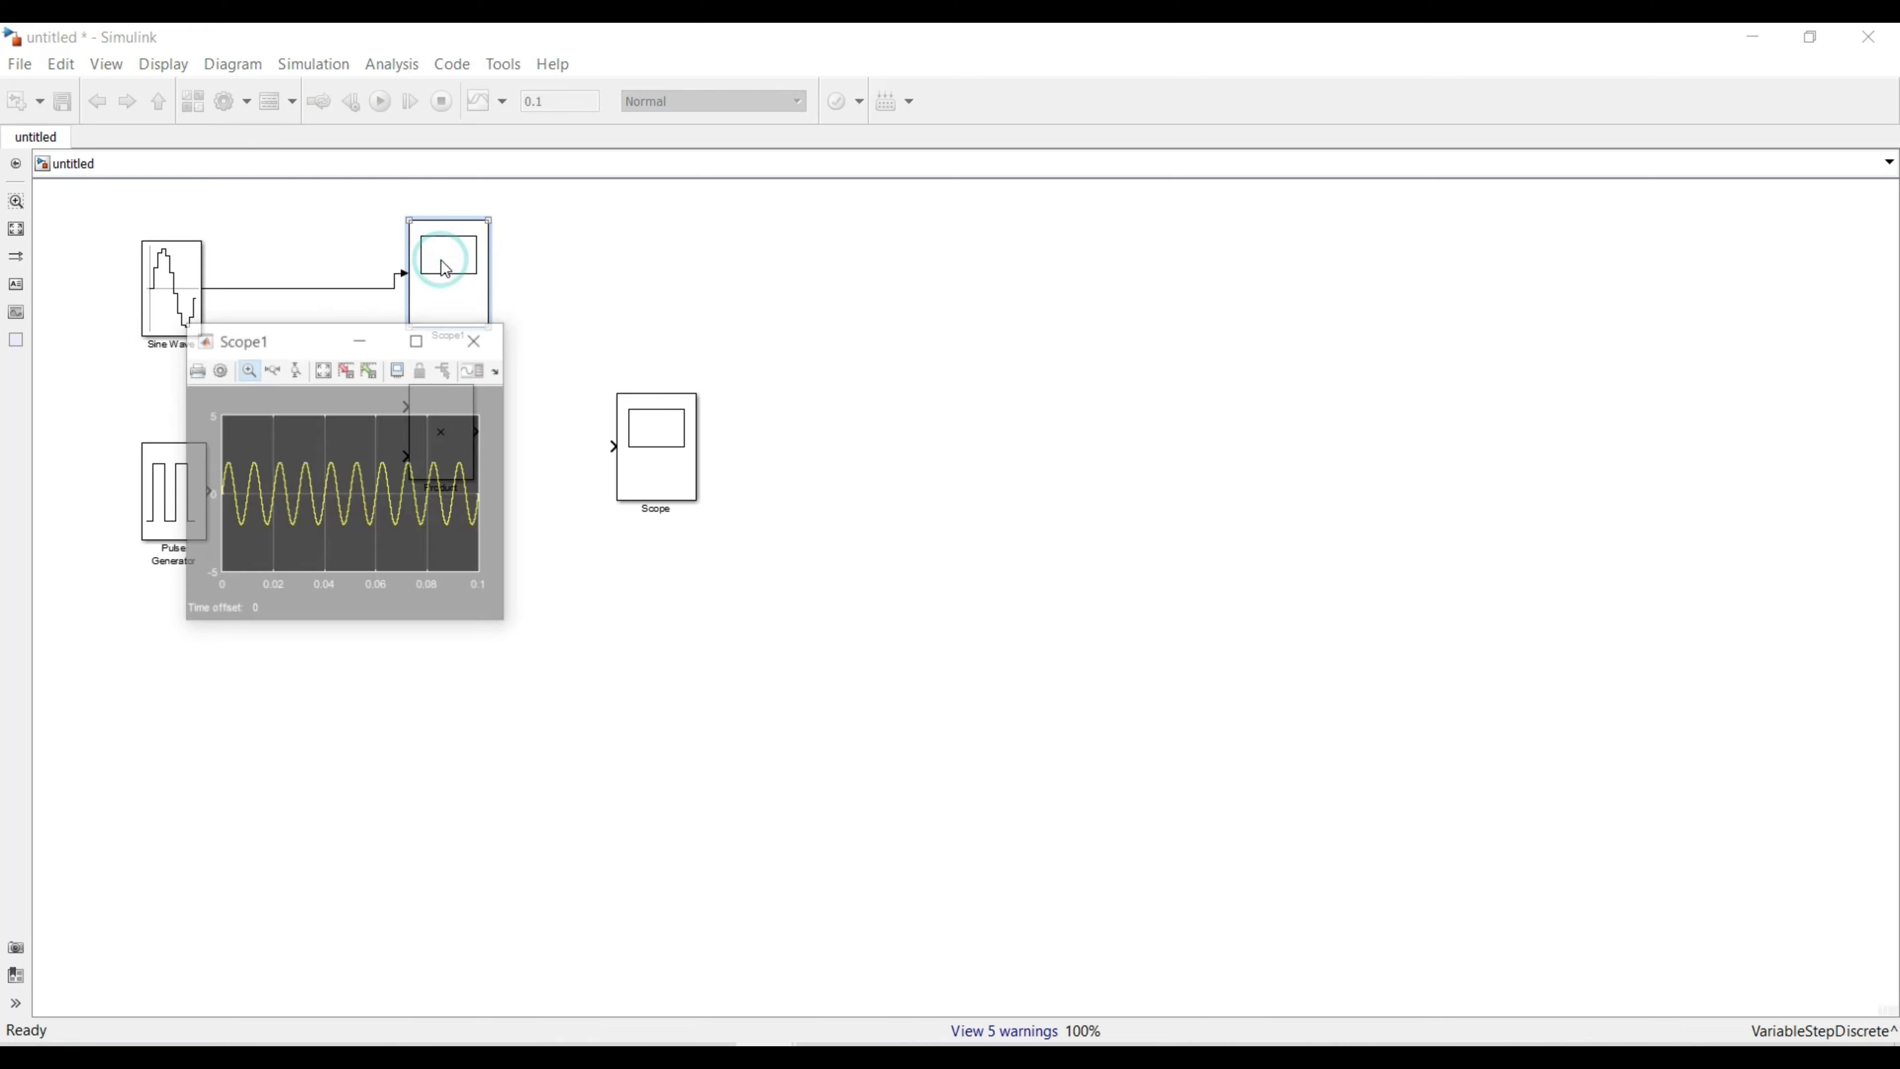
click(416, 342)
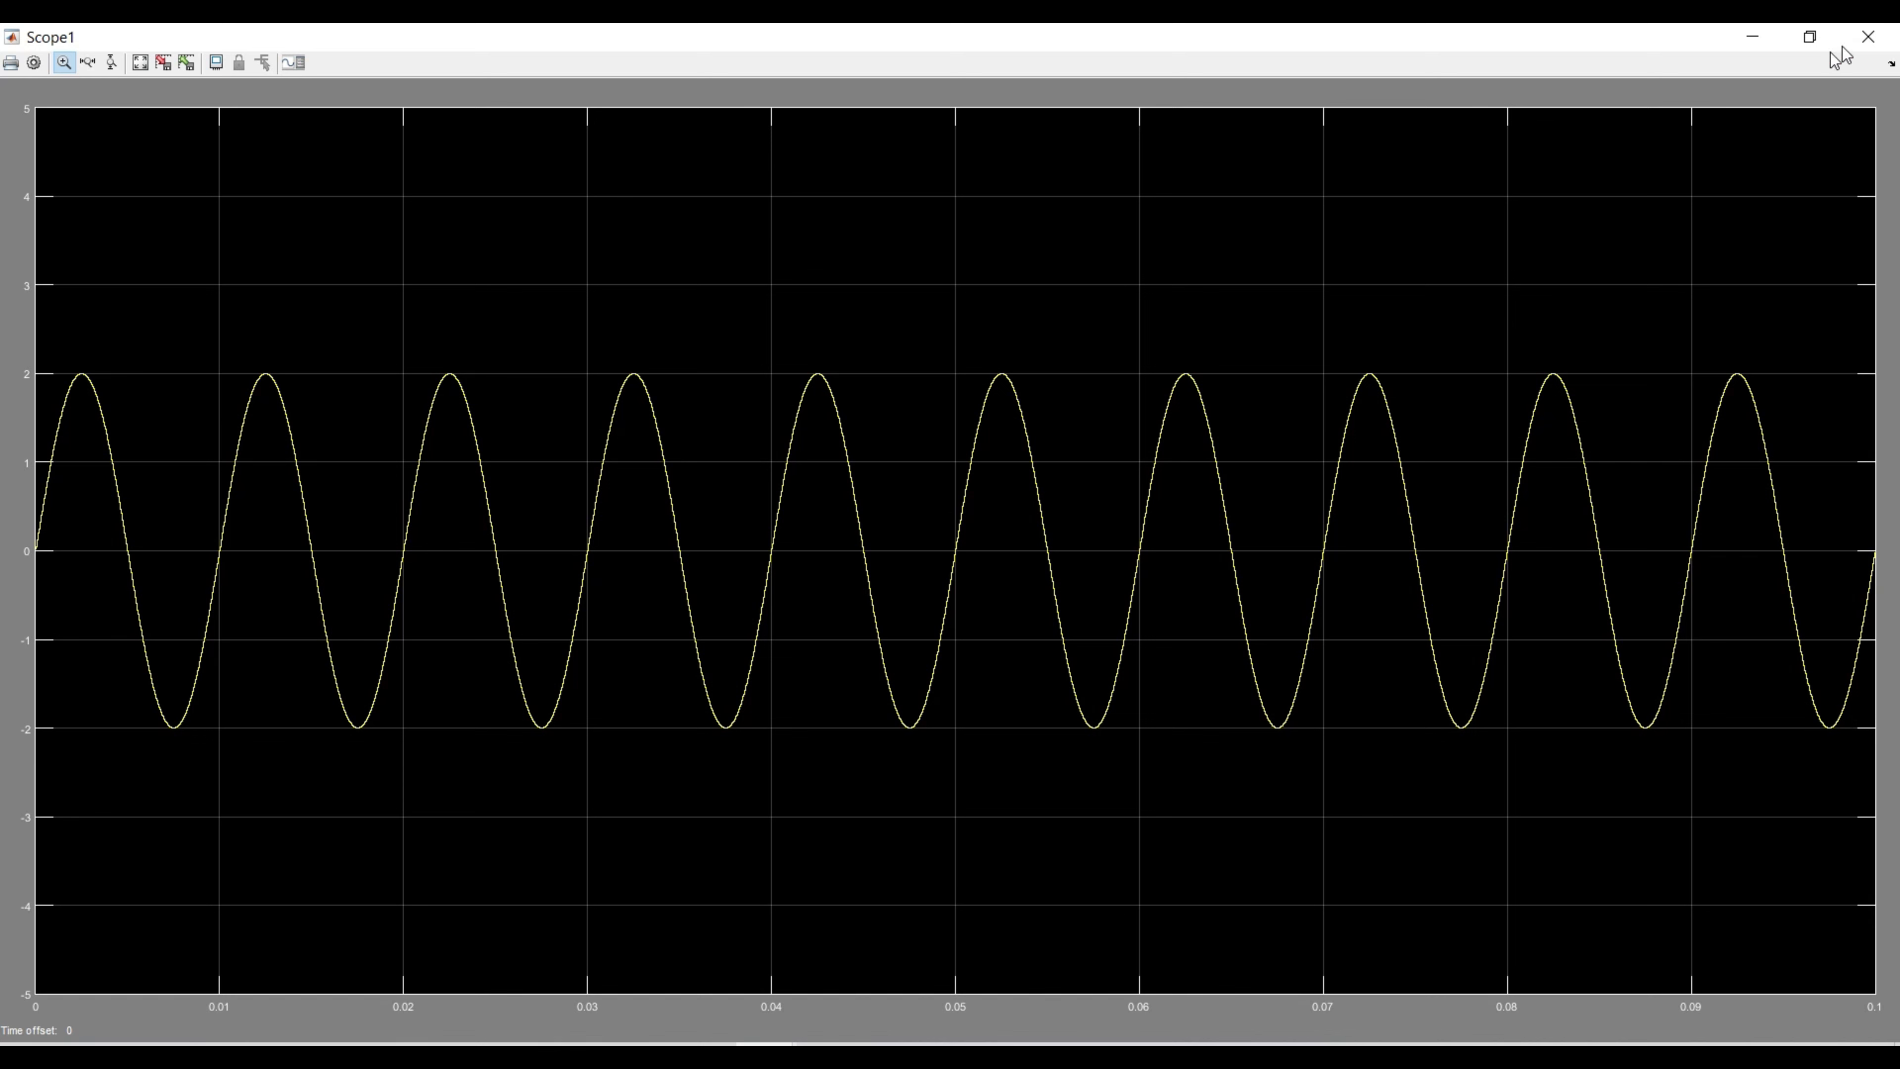
click(1866, 39)
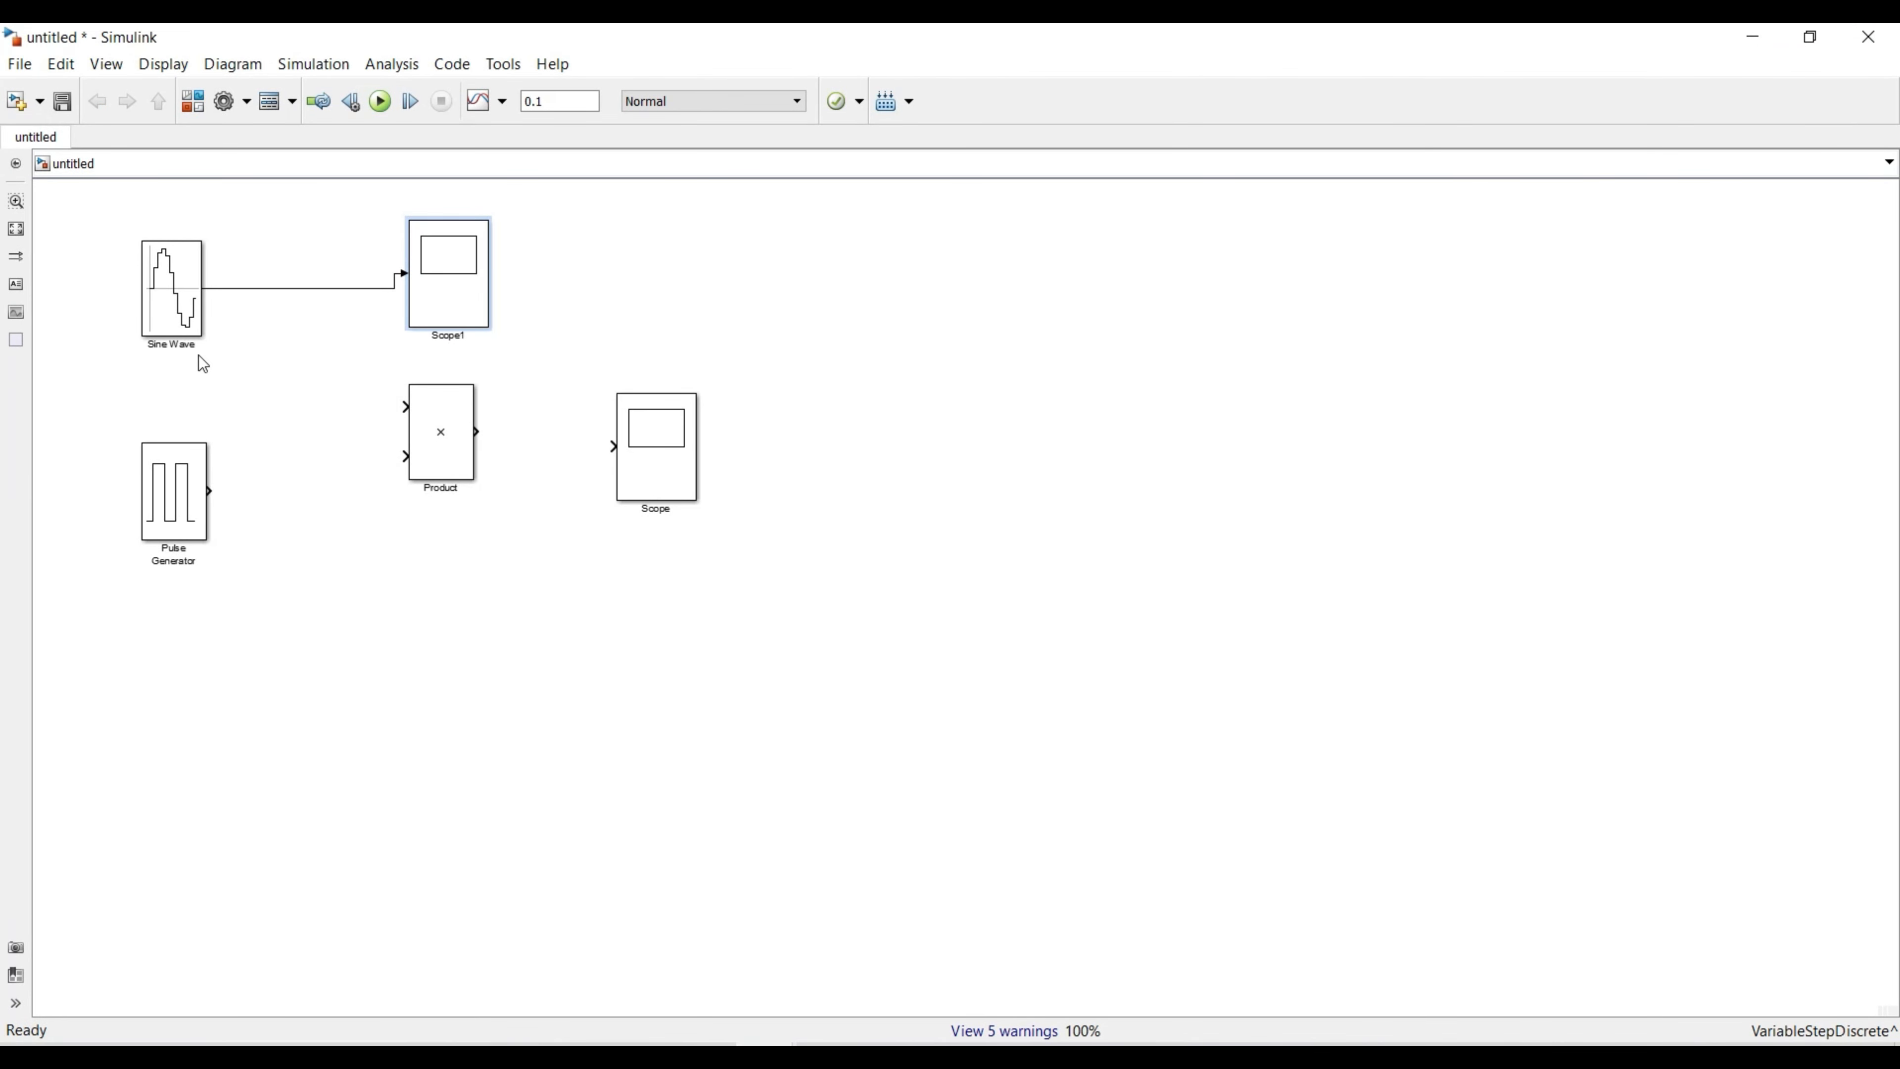
click(457, 290)
click(229, 369)
click(181, 510)
click(430, 539)
click(193, 514)
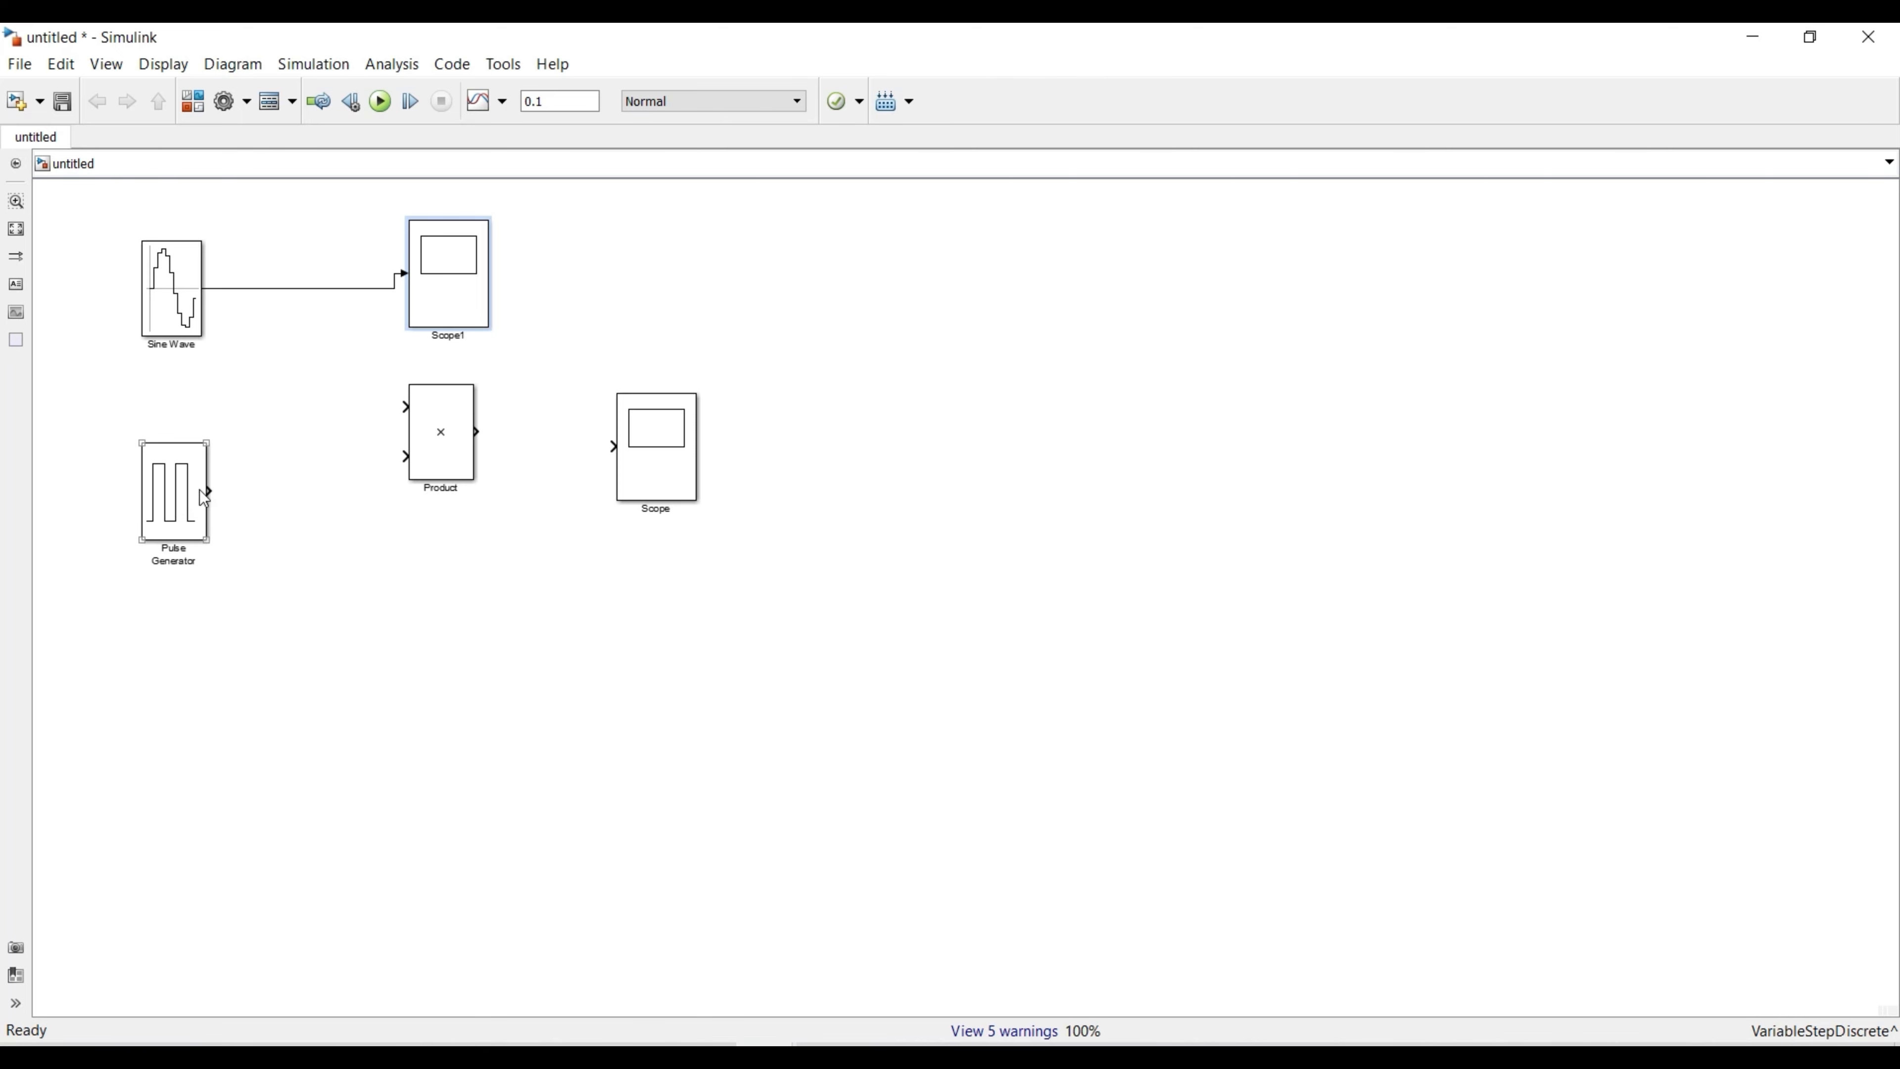